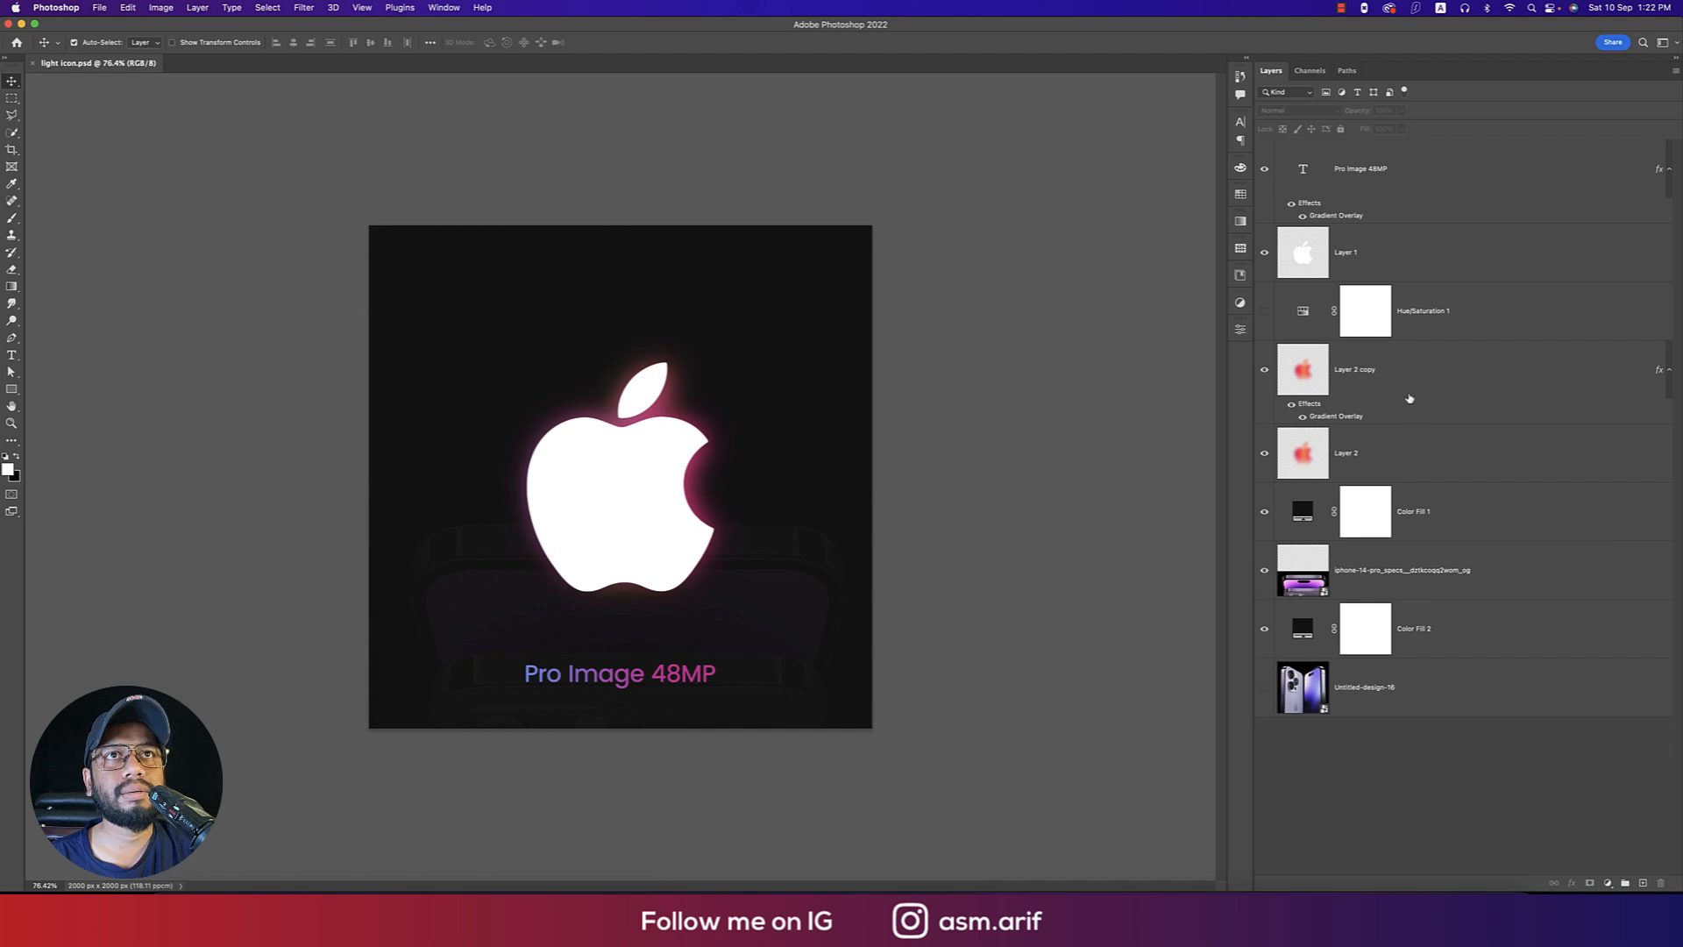
Toggle the visibility of Layer 2 copy and Layer 2 to examine how each contributes to the logo's glow
{"action": "left_click", "coordinate": [1265, 370]}
{"action": "left_click", "coordinate": [1265, 372]}
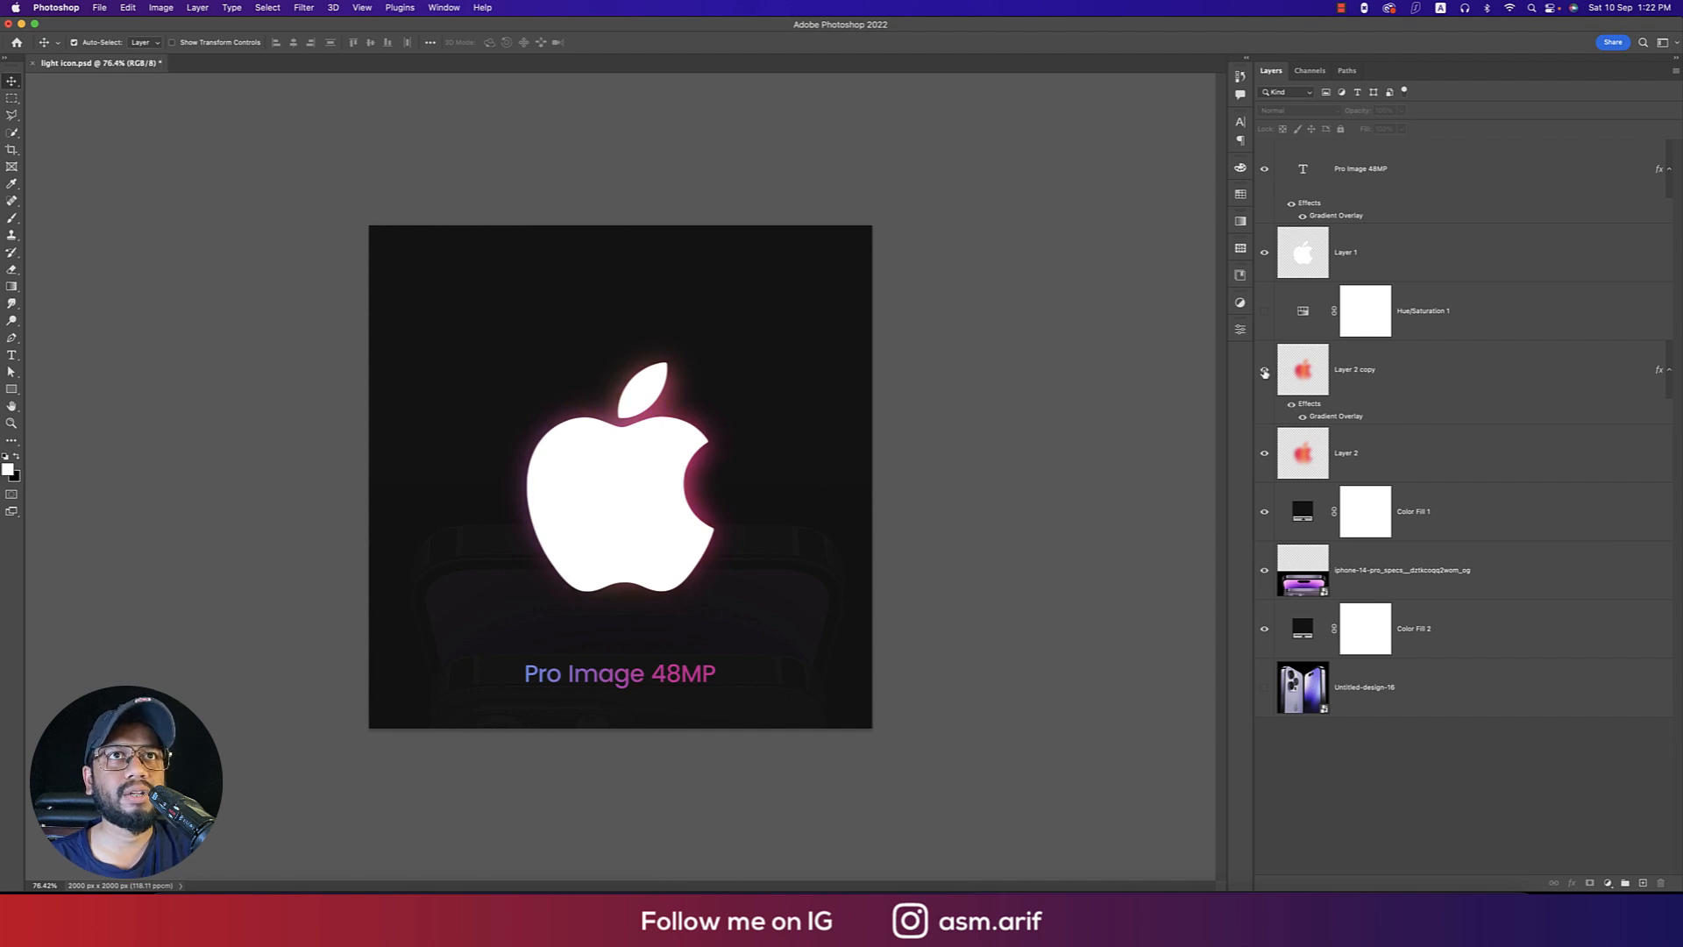
{"action": "left_click", "coordinate": [1263, 452]}
{"action": "left_click", "coordinate": [1263, 453]}
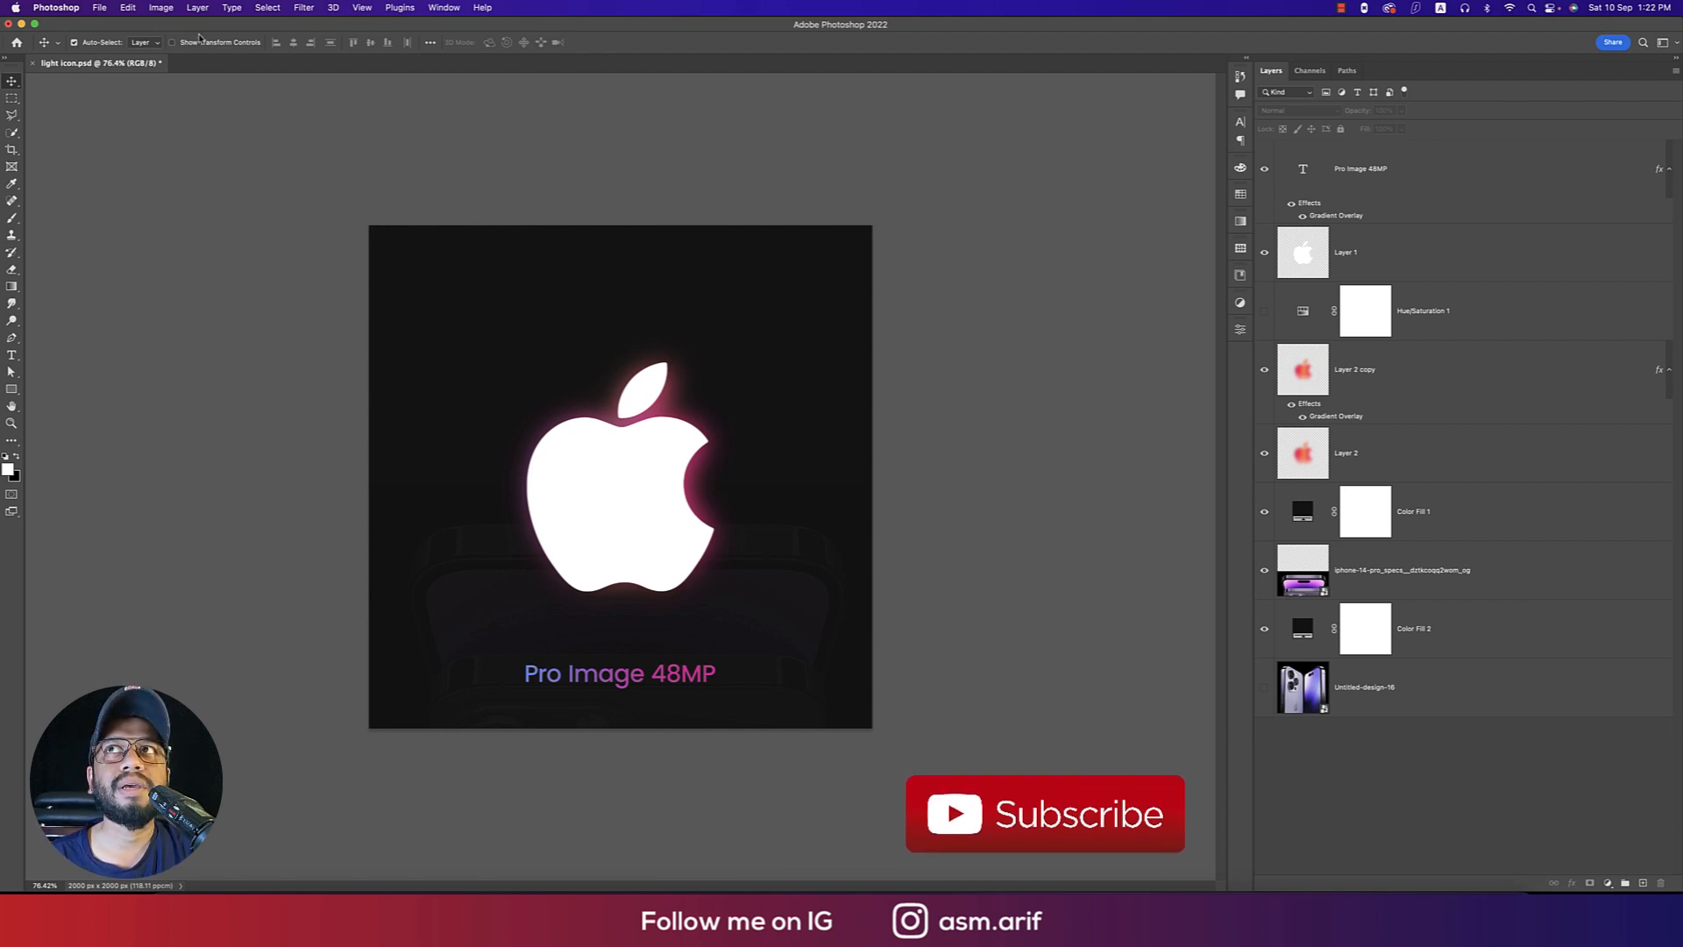
Create a new 2560 x 1440 px RGB document named "apple" with a white background
{"action": "left_click", "coordinate": [98, 8]}
{"action": "left_click", "coordinate": [104, 28]}
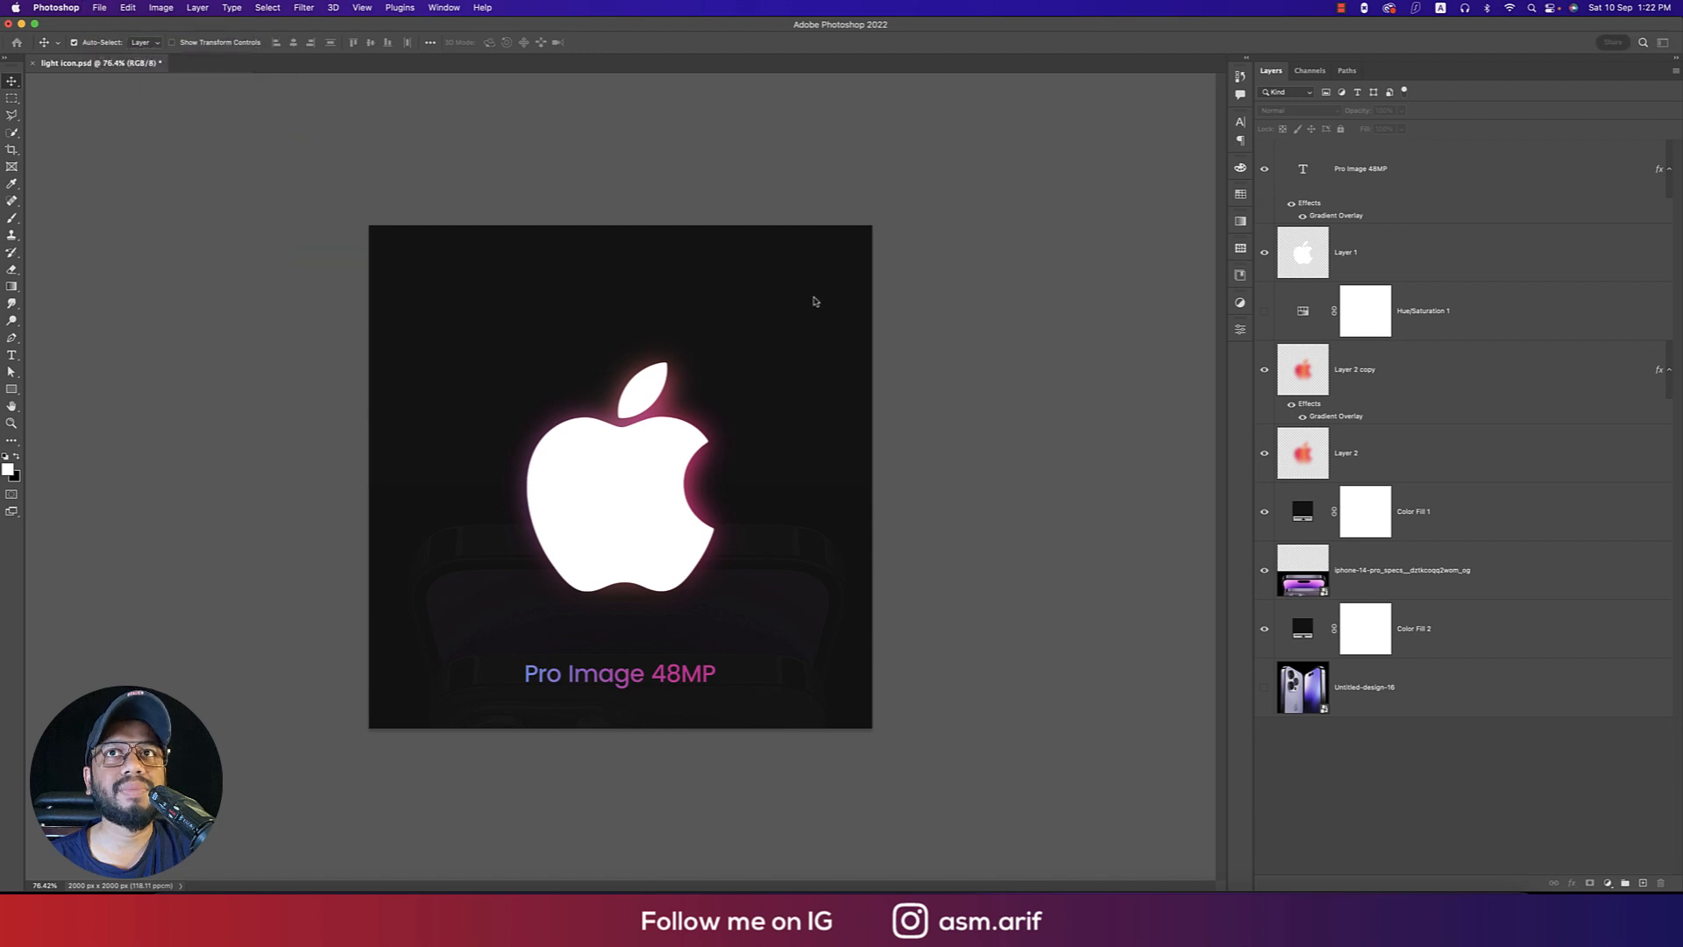
{"action": "left_click", "coordinate": [770, 299]}
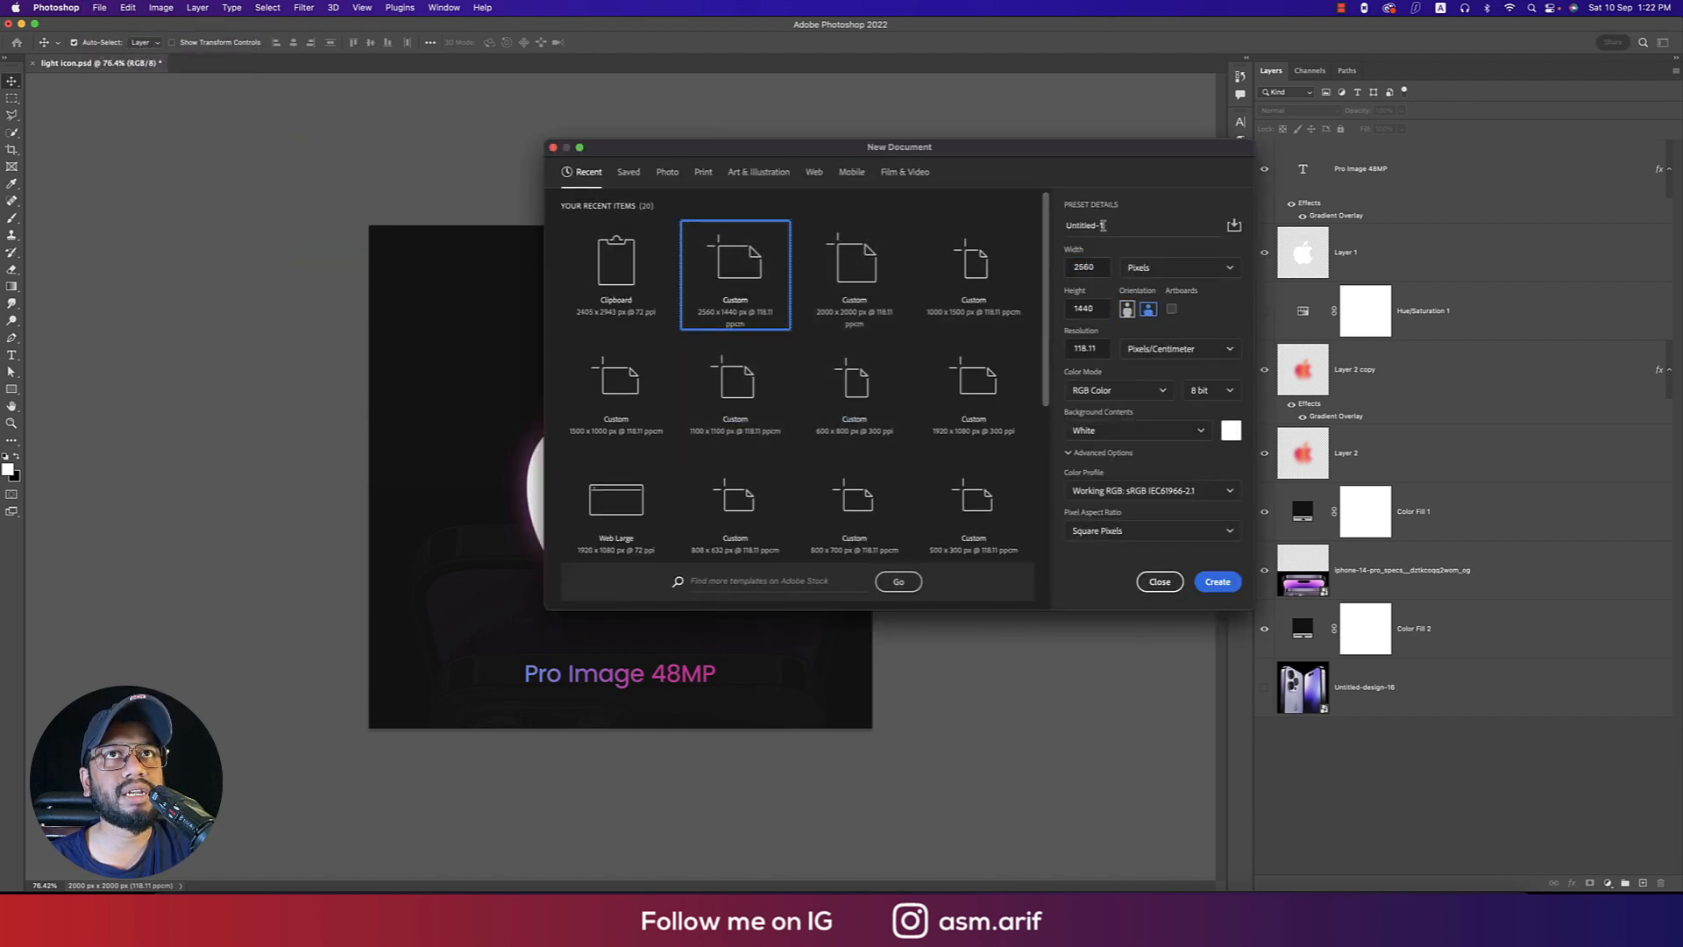
{"action": "left_click_drag", "start_coordinate": [1113, 226], "coordinate": [950, 226]}
{"action": "type", "text": "appl"}
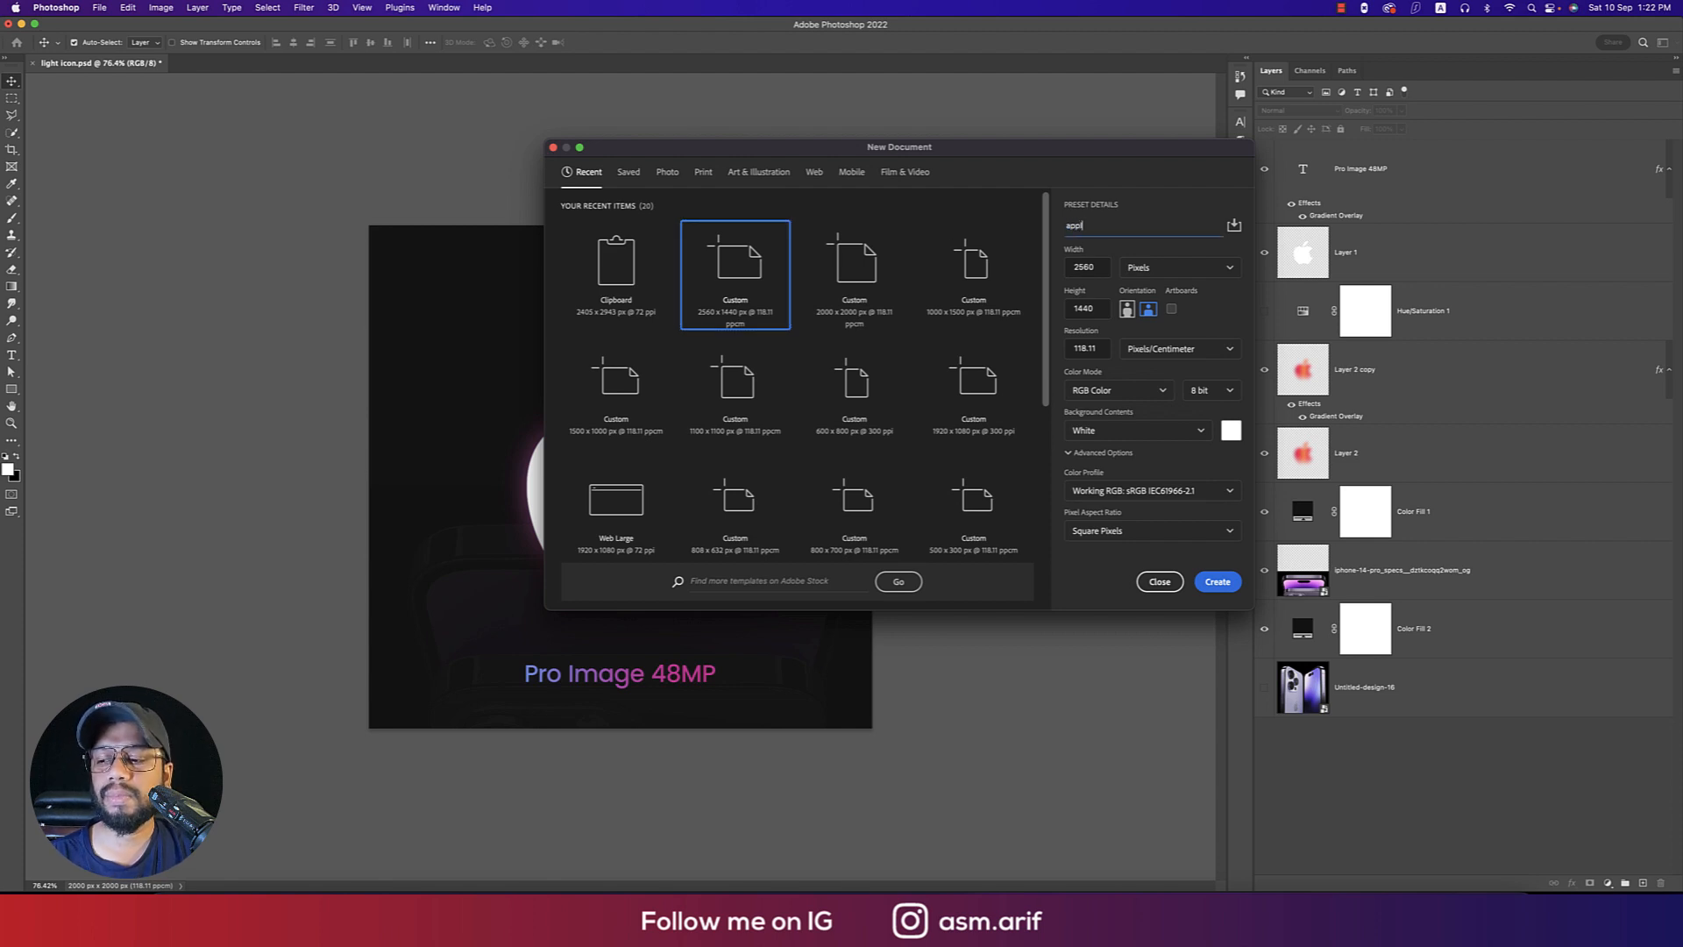
{"action": "type", "text": "e"}
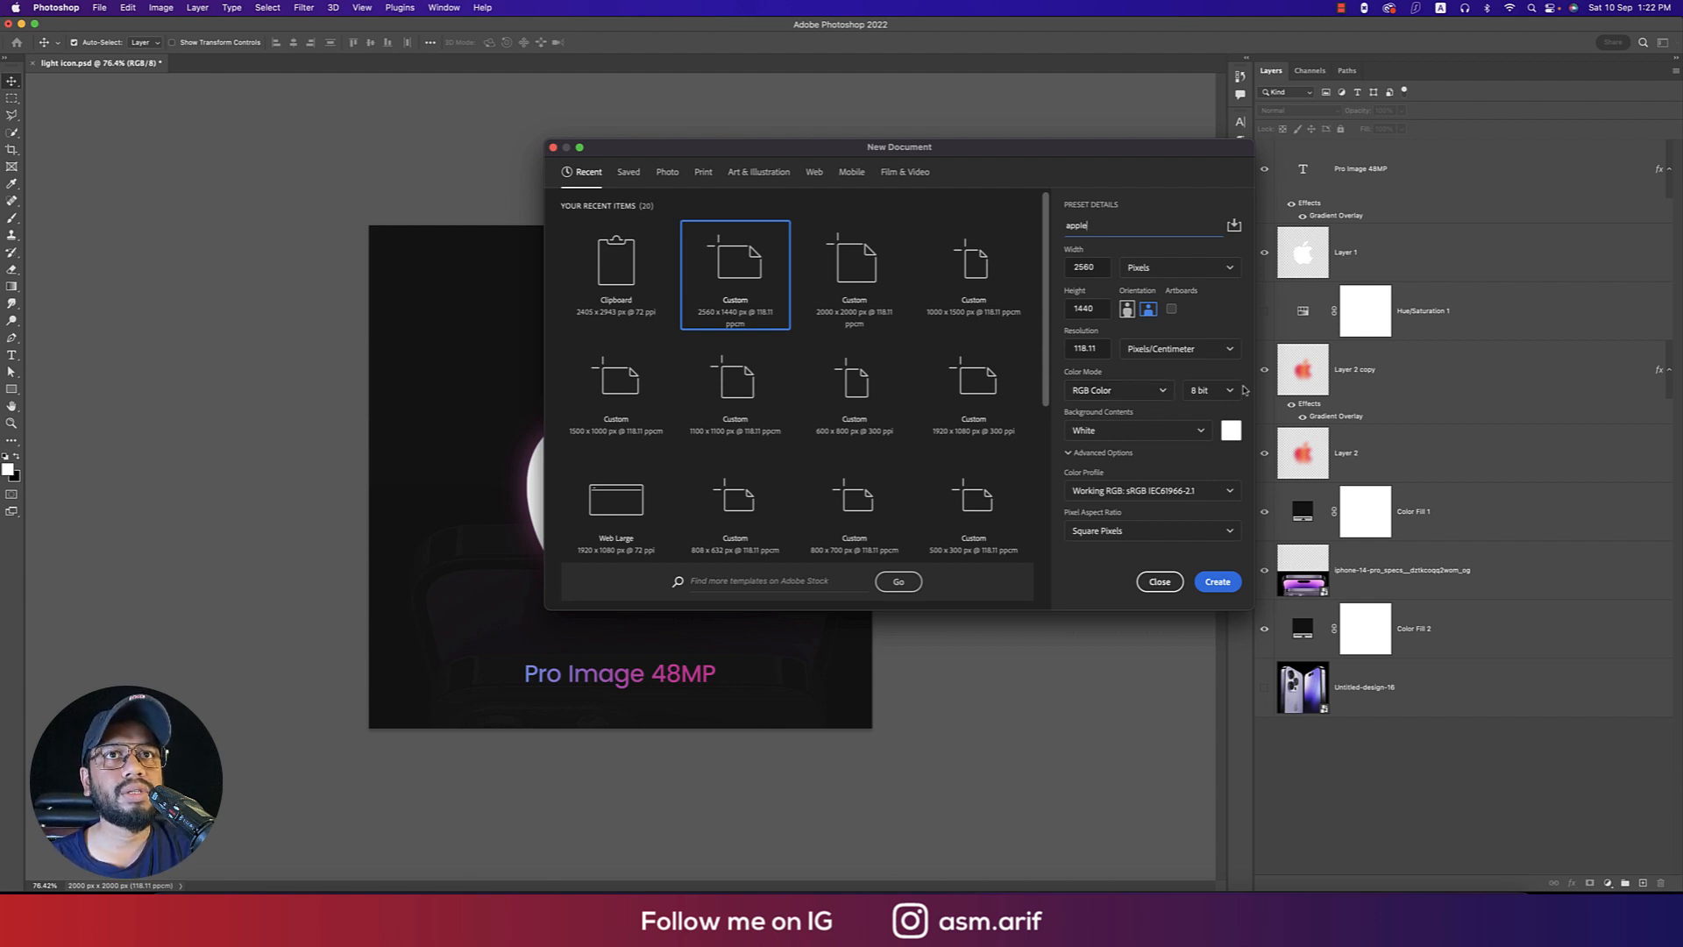
{"action": "left_click", "coordinate": [1218, 582]}
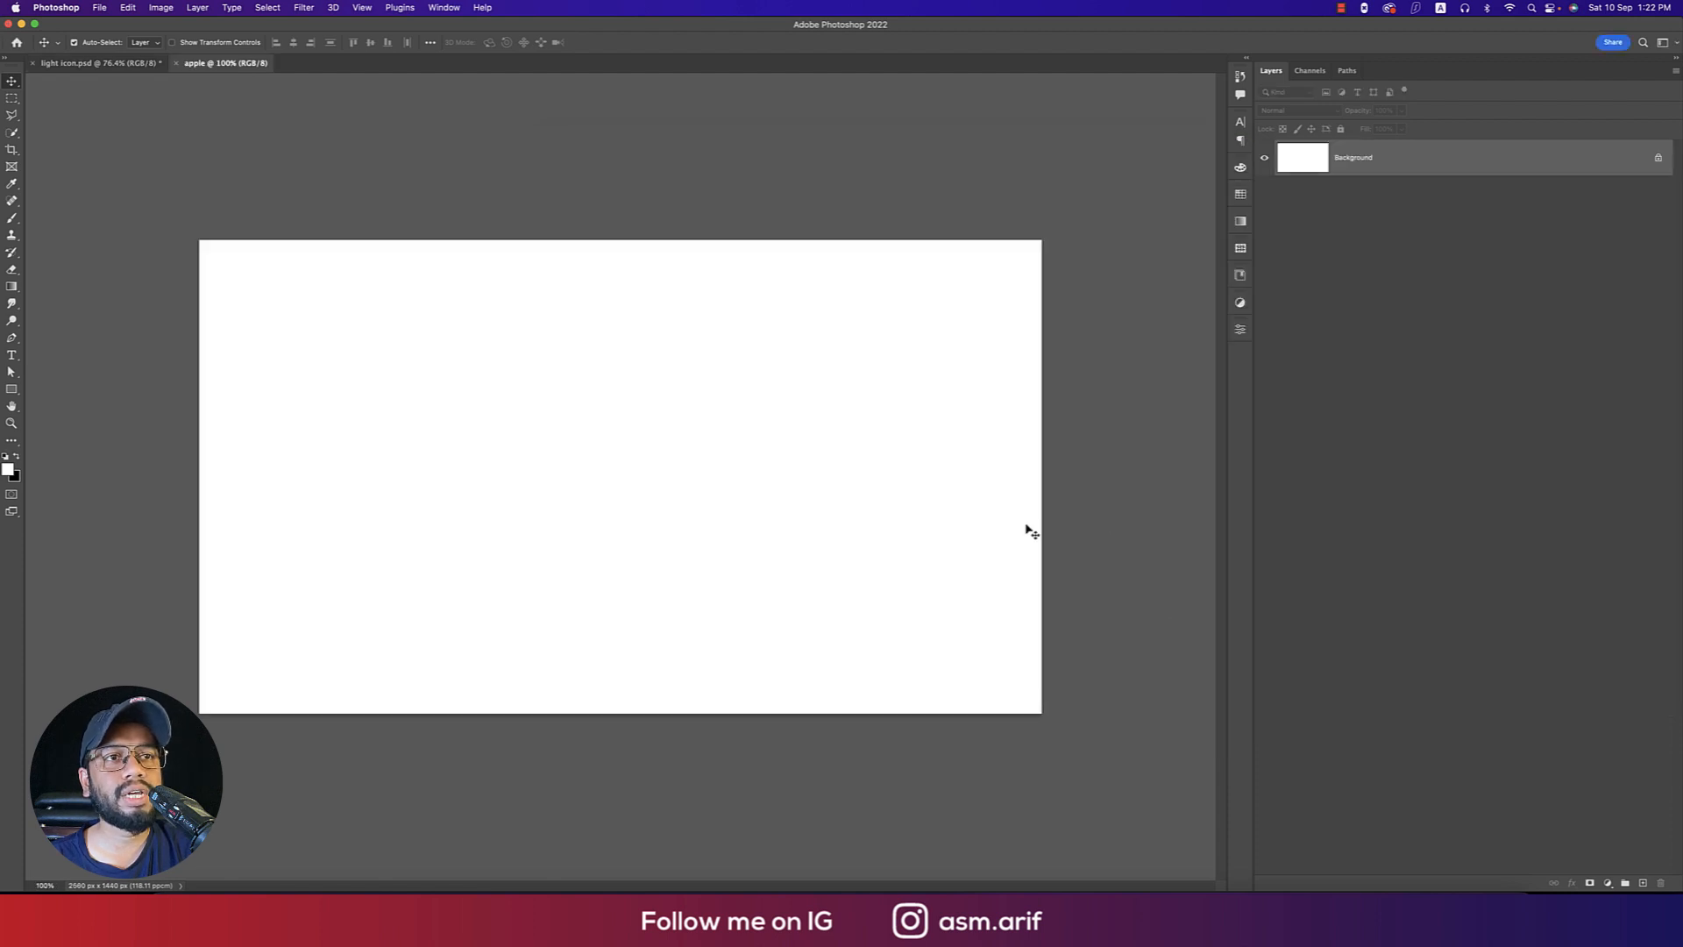
Add a black Solid Color fill layer above the Background
{"action": "left_click", "coordinate": [1611, 883]}
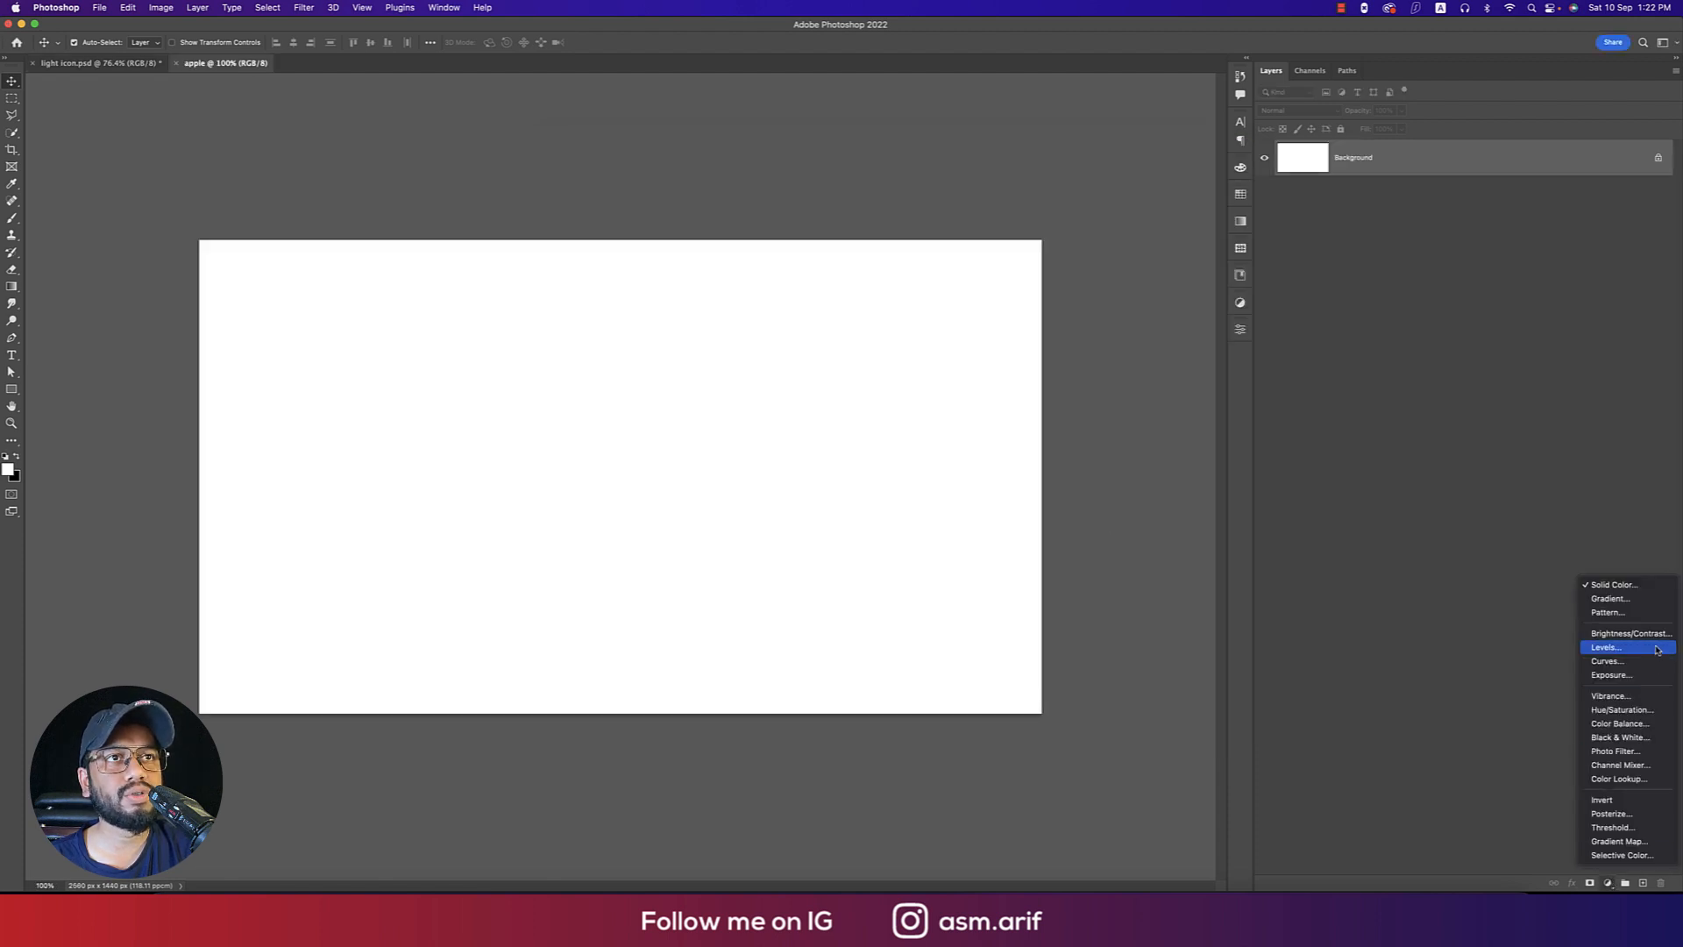
{"action": "left_click", "coordinate": [1652, 589]}
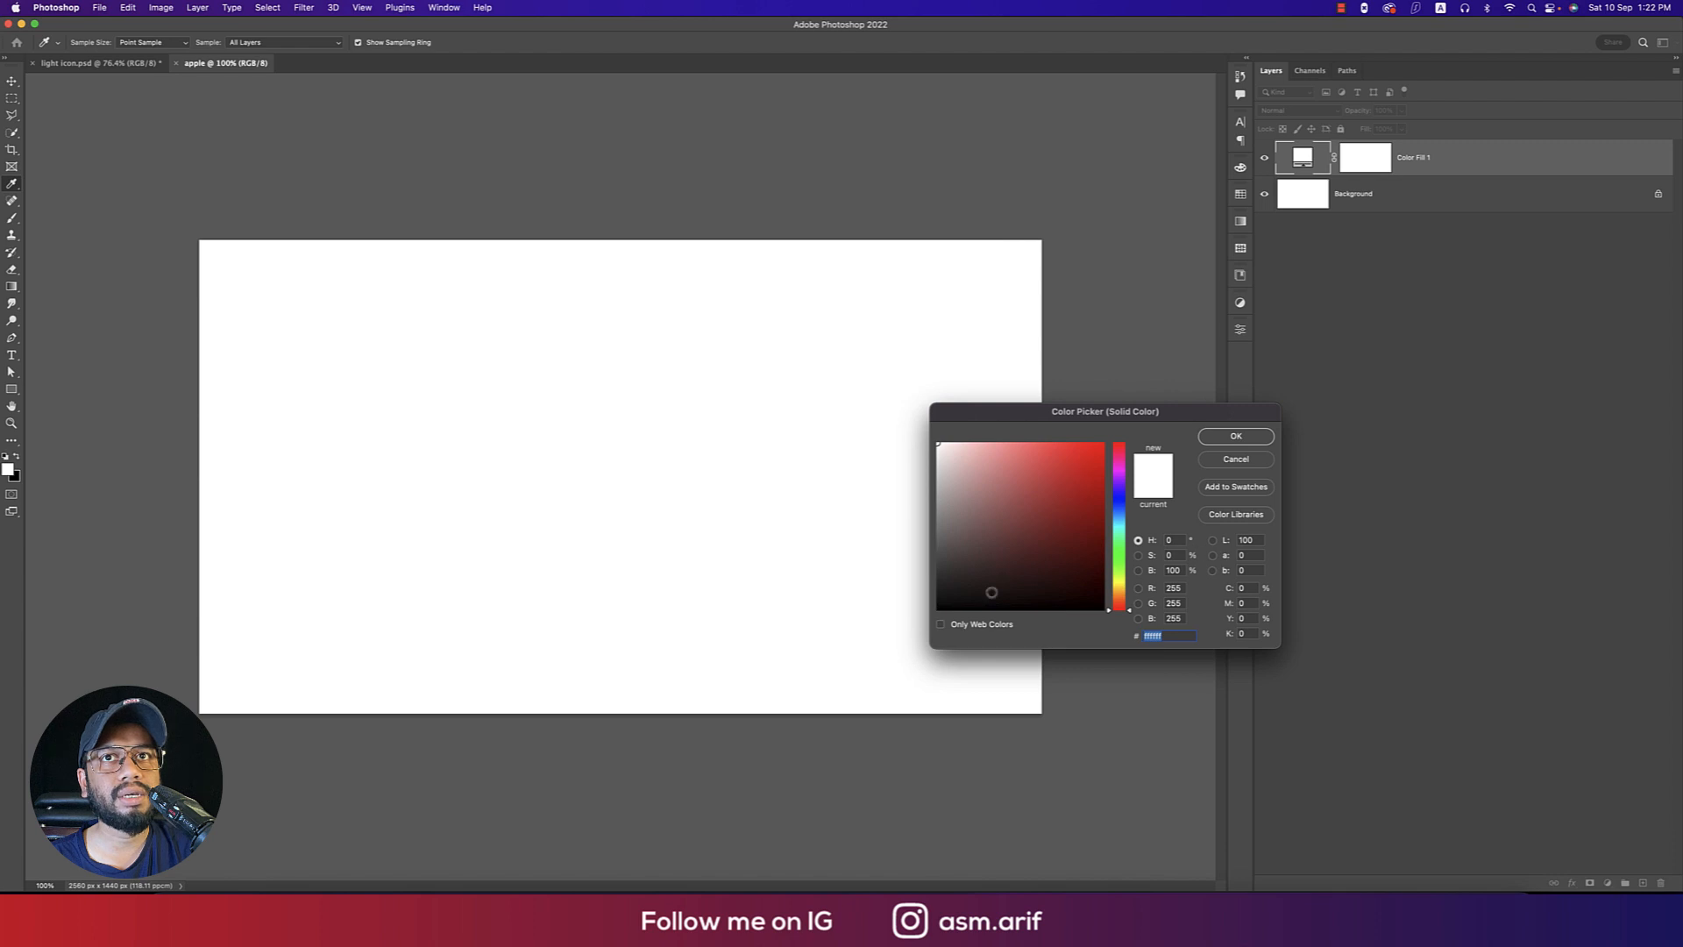
{"action": "left_click", "coordinate": [938, 609]}
{"action": "left_click", "coordinate": [1237, 436]}
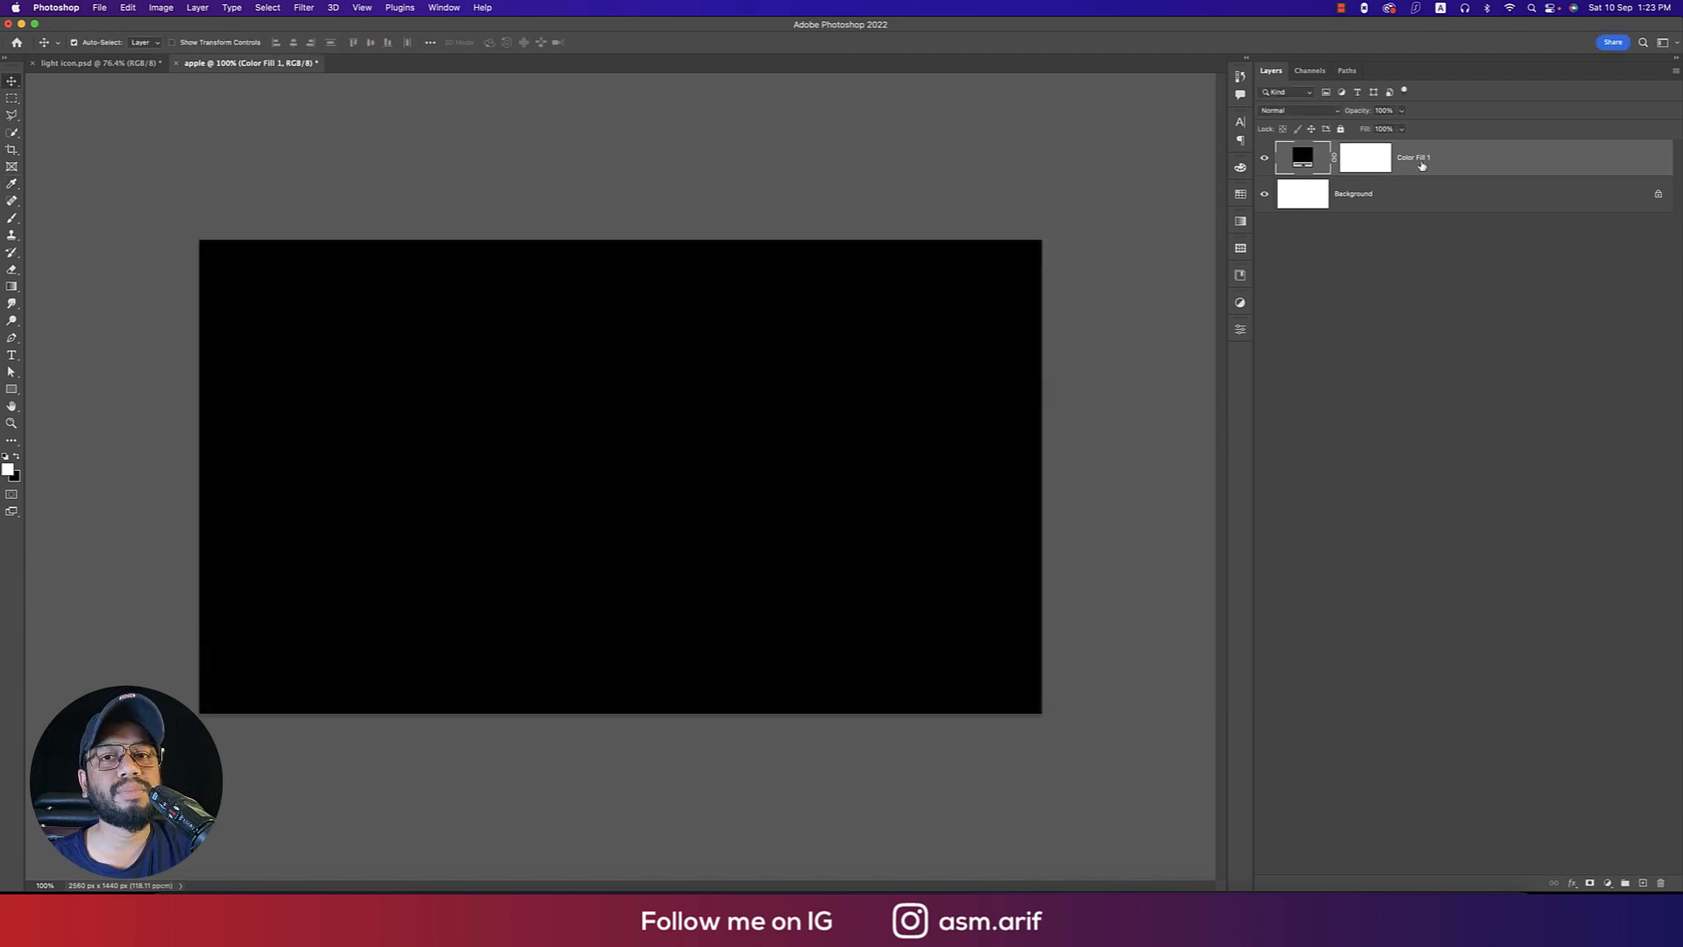
Switch to Illustrator and copy the white Apple logo group beside the artboard
{"action": "left_click", "coordinate": [100, 8]}
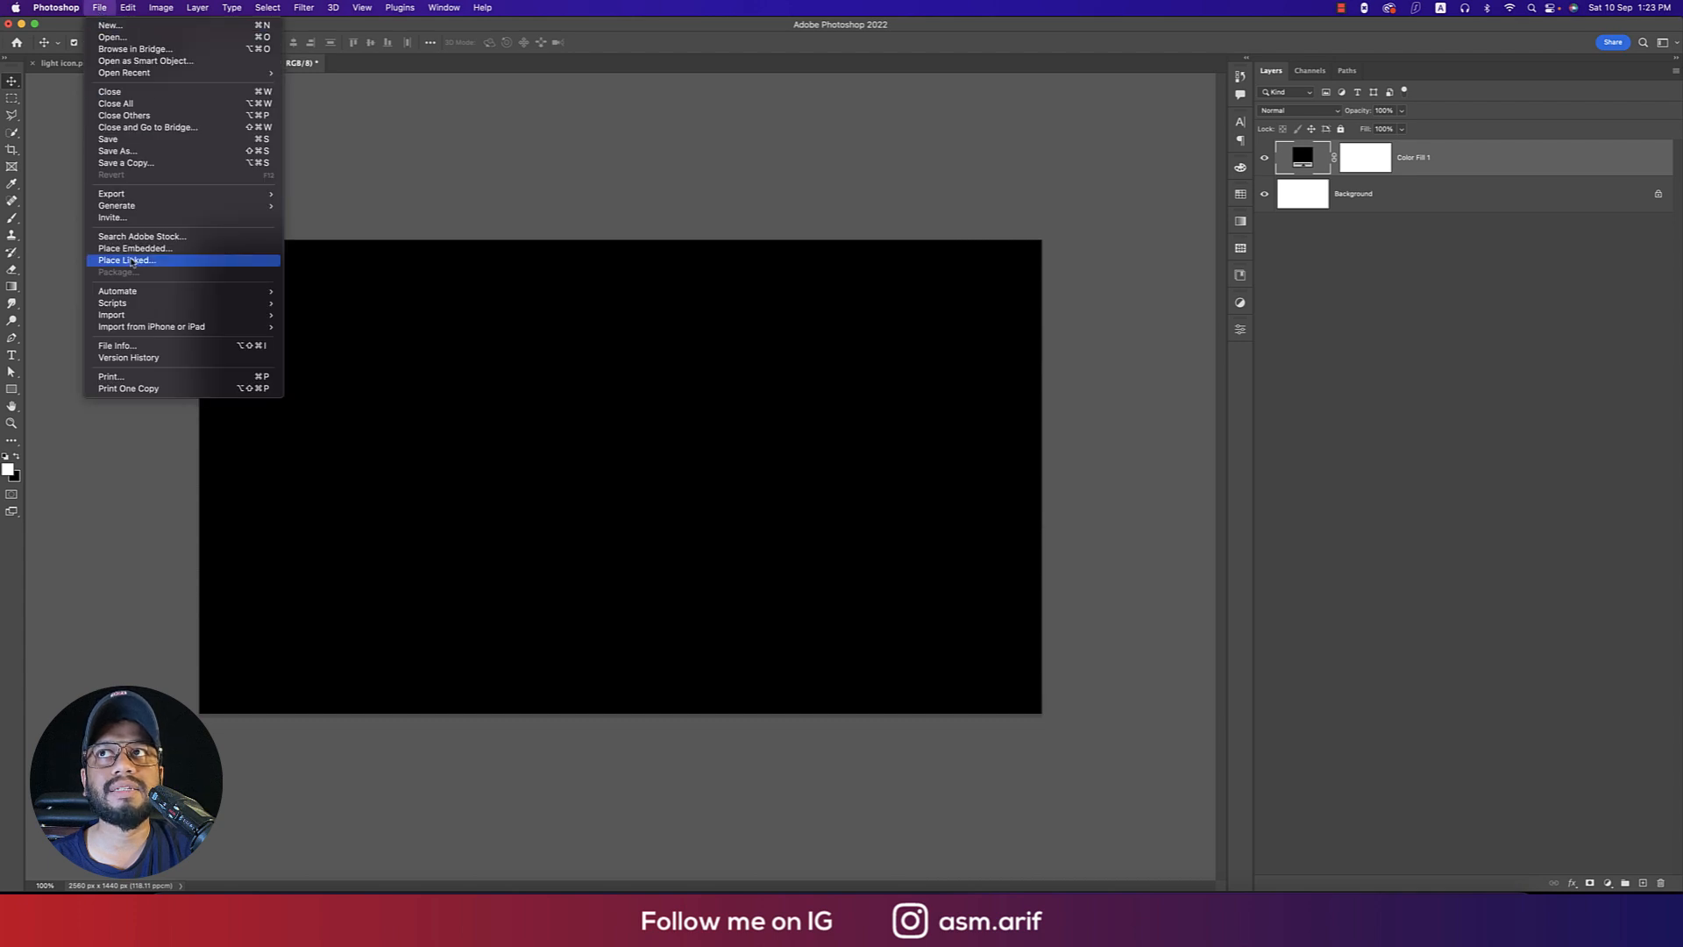
{"action": "left_click", "coordinate": [132, 248]}
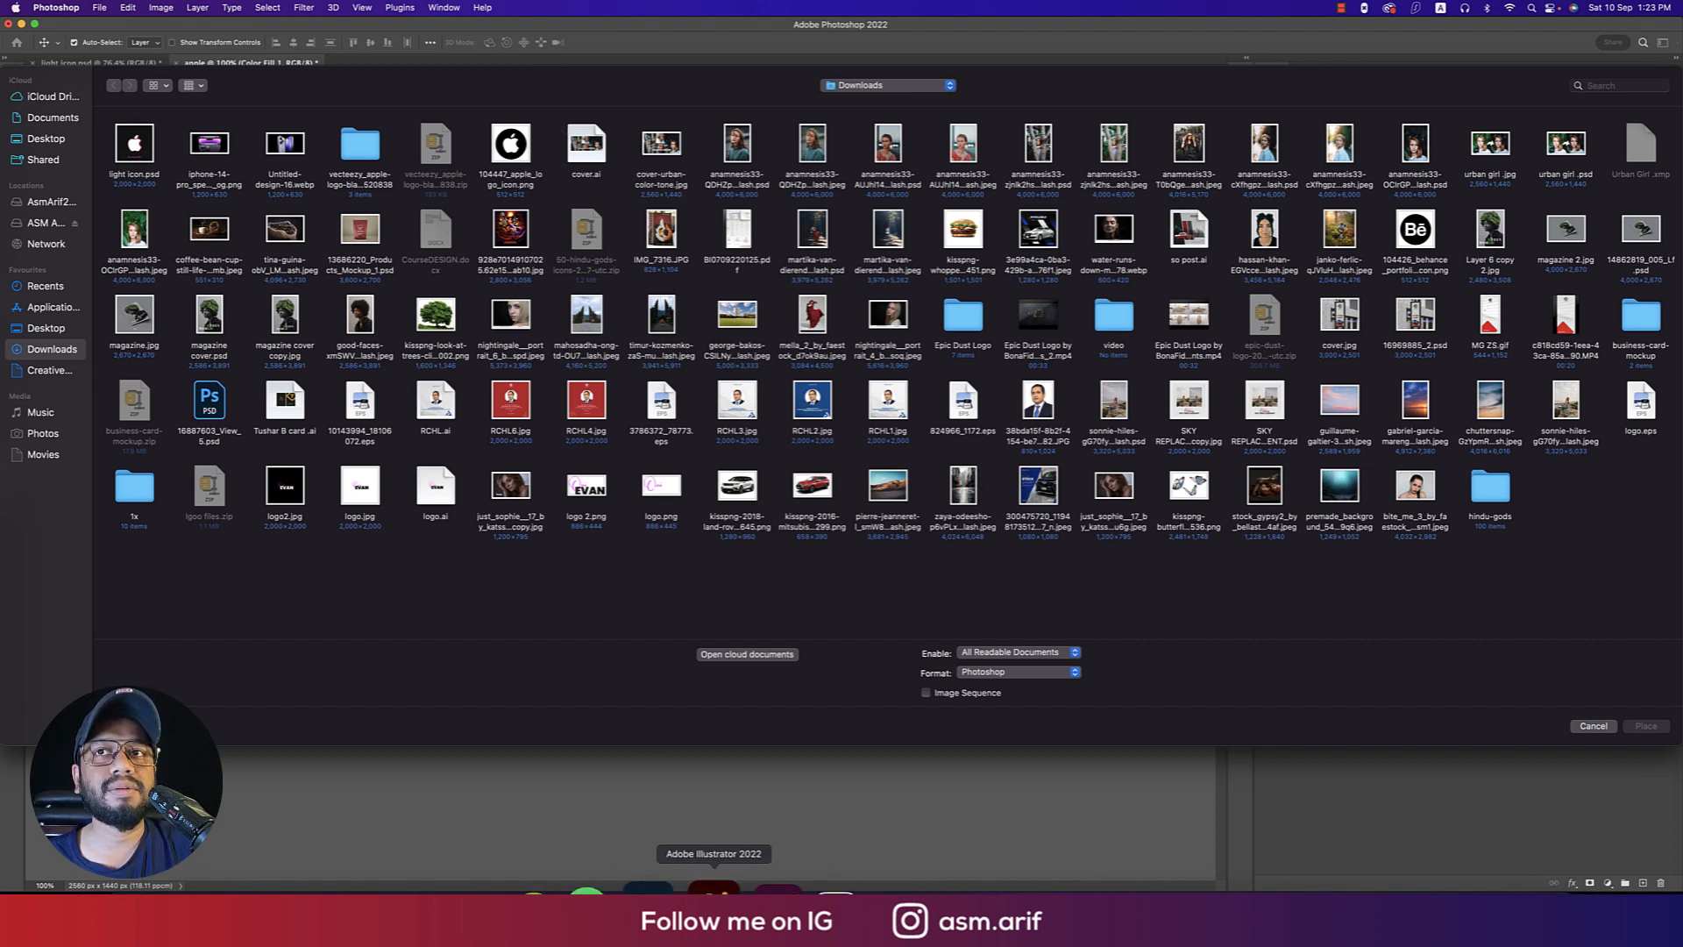
{"action": "left_click", "coordinate": [707, 895]}
{"action": "left_click_drag", "start_coordinate": [509, 369], "coordinate": [991, 332]}
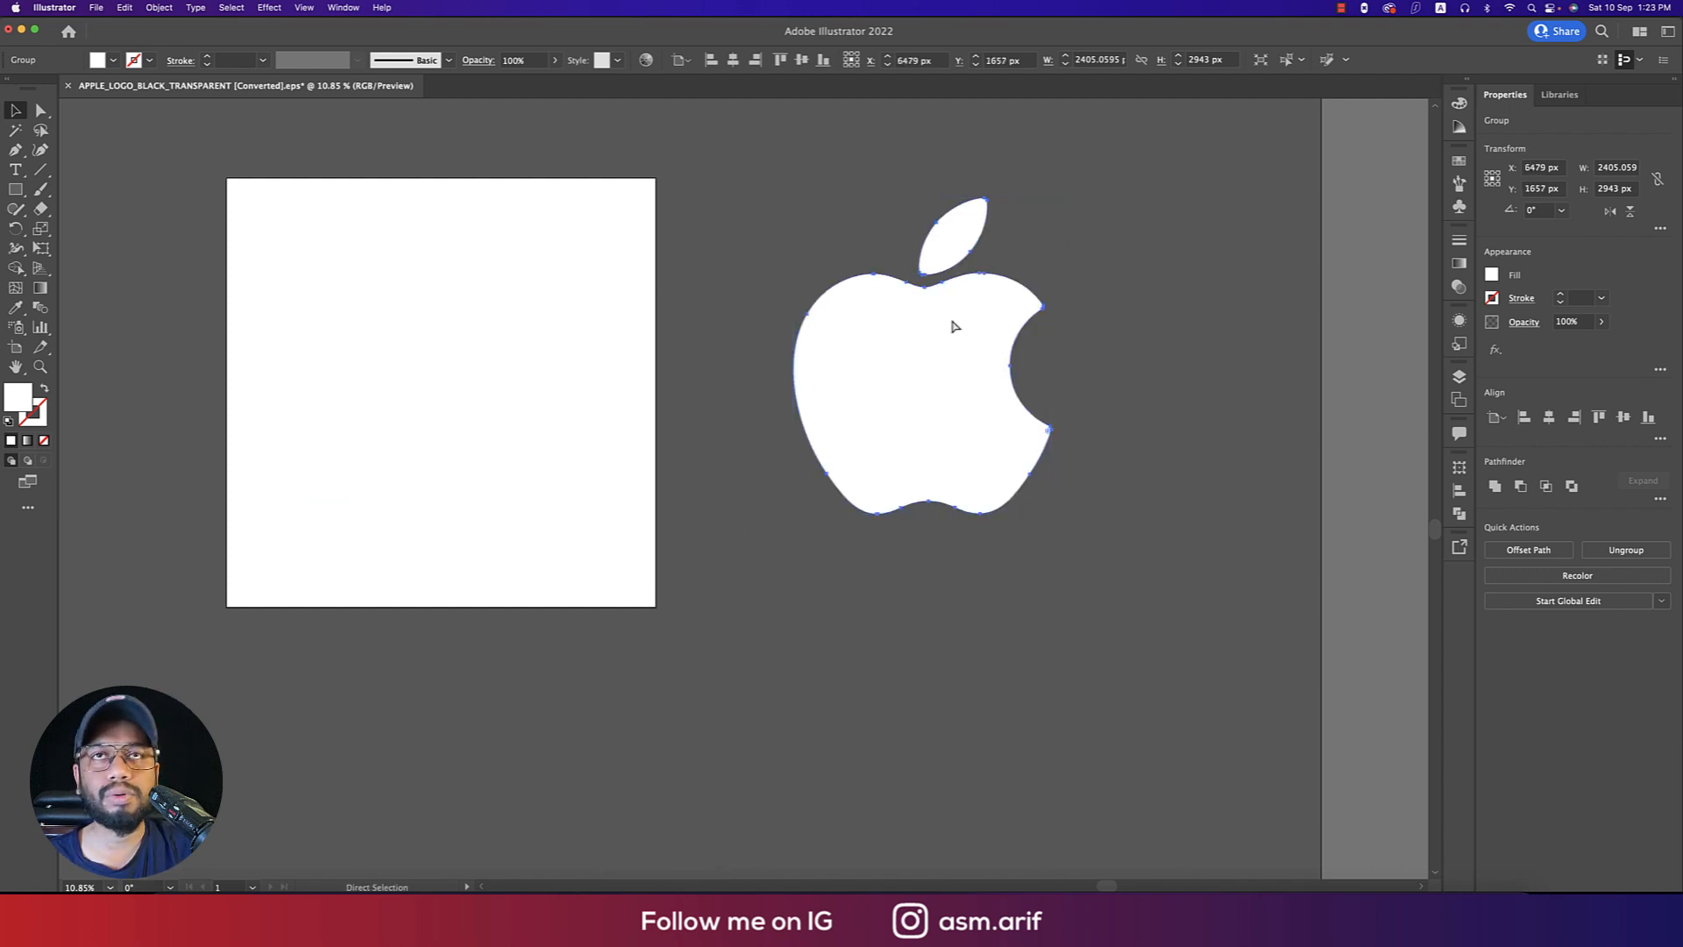
{"action": "key", "text": "super+c"}
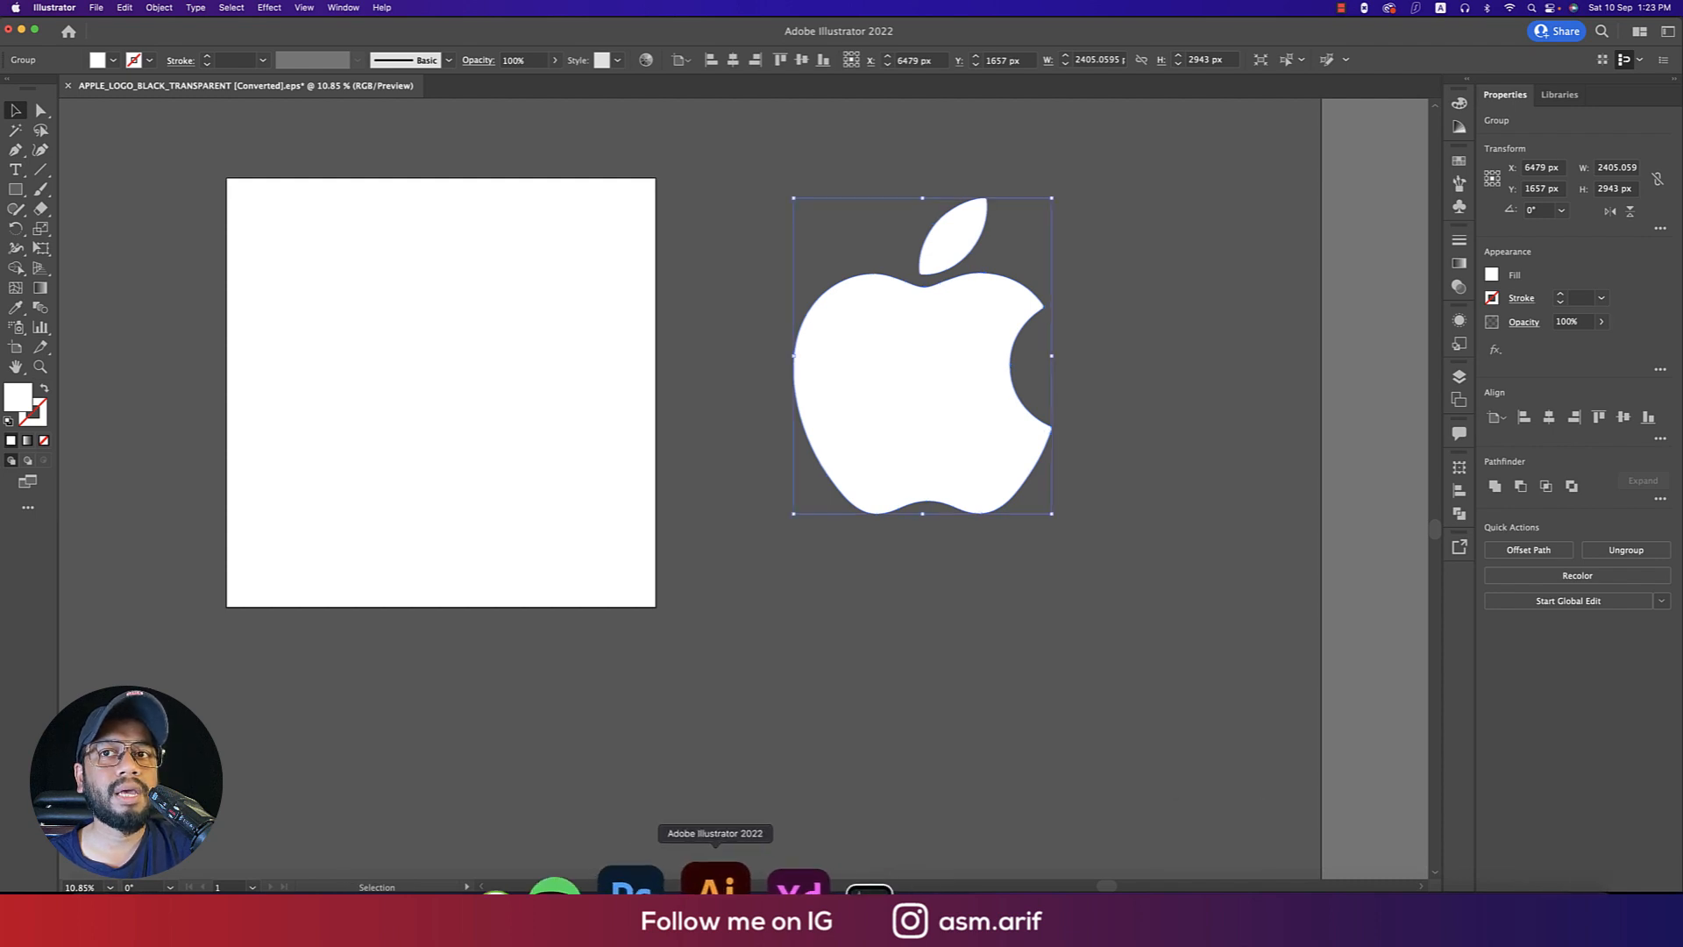
Switch back to Photoshop, paste the Apple logo as pixels and scale it down at the canvas centre
{"action": "left_click", "coordinate": [683, 903]}
{"action": "key", "text": "Escape"}
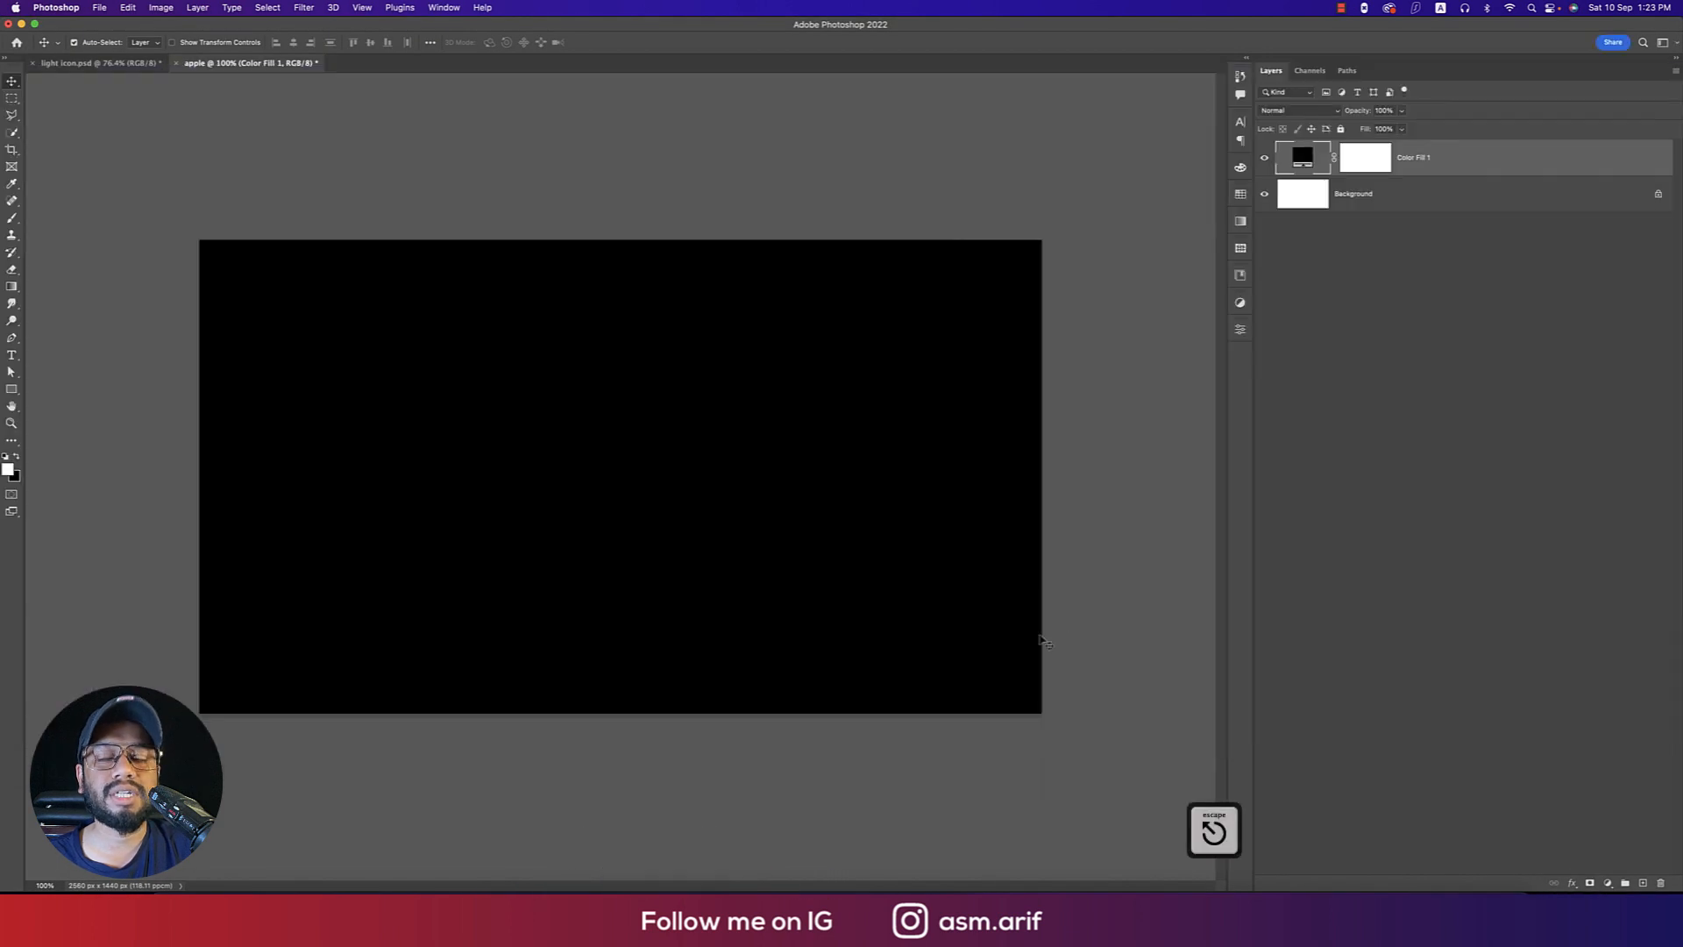
{"action": "key", "text": "super+v"}
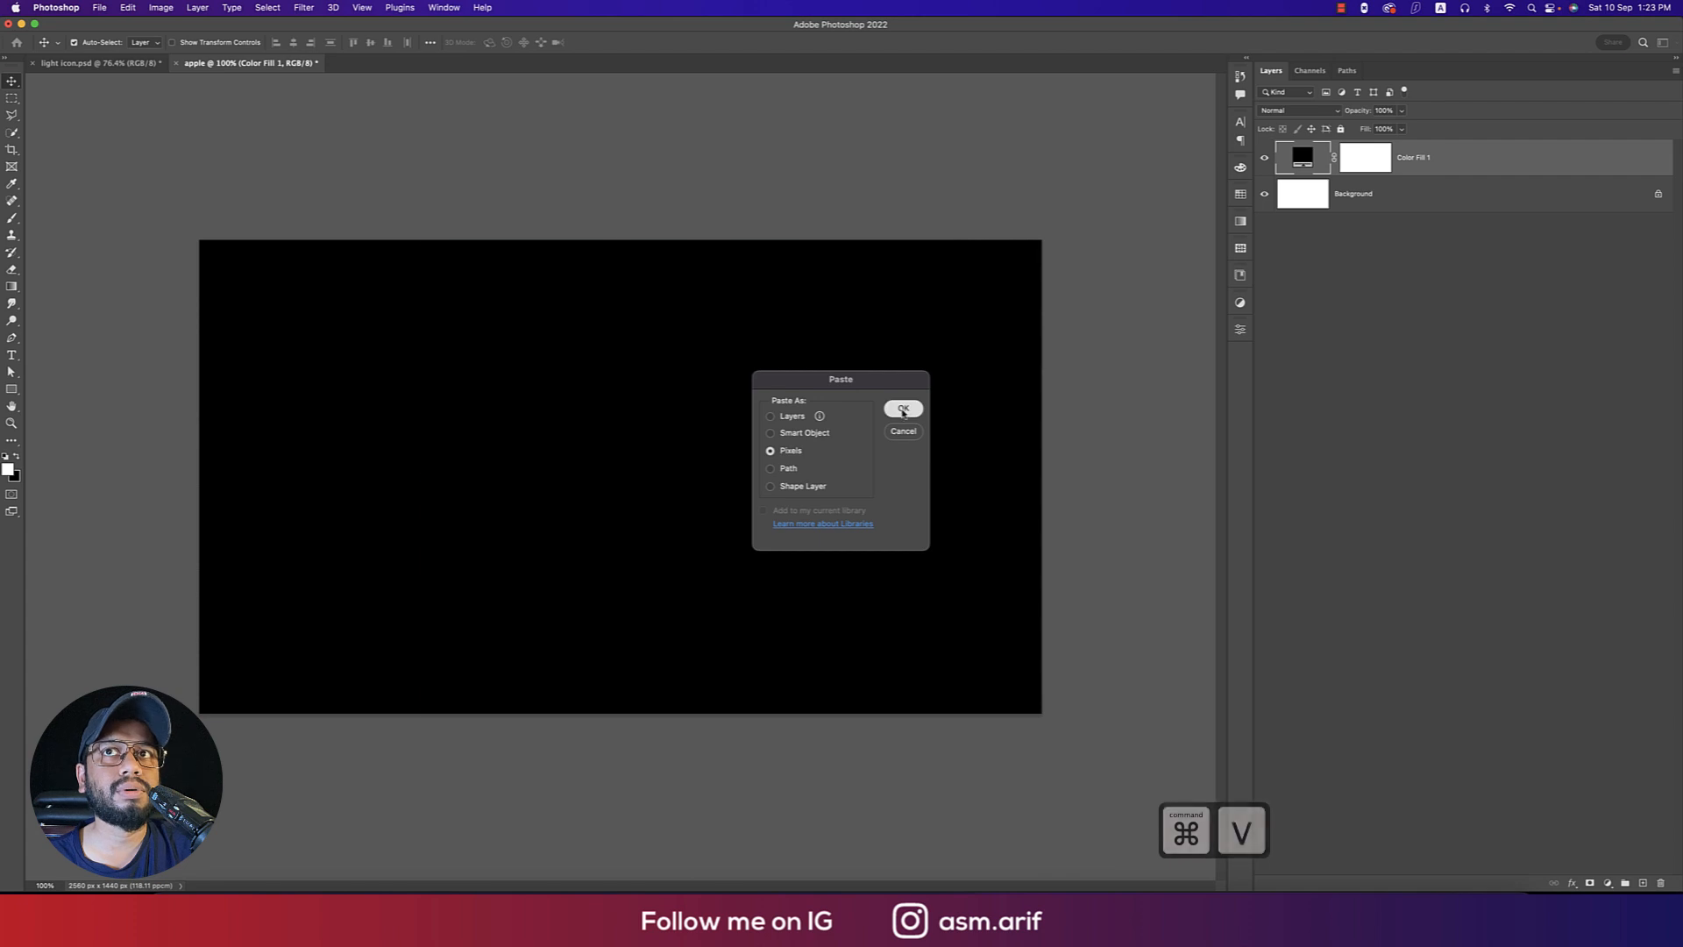
{"action": "left_click", "coordinate": [903, 407]}
{"action": "left_click_drag", "start_coordinate": [816, 477], "coordinate": [672, 481]}
{"action": "left_click", "coordinate": [645, 42]}
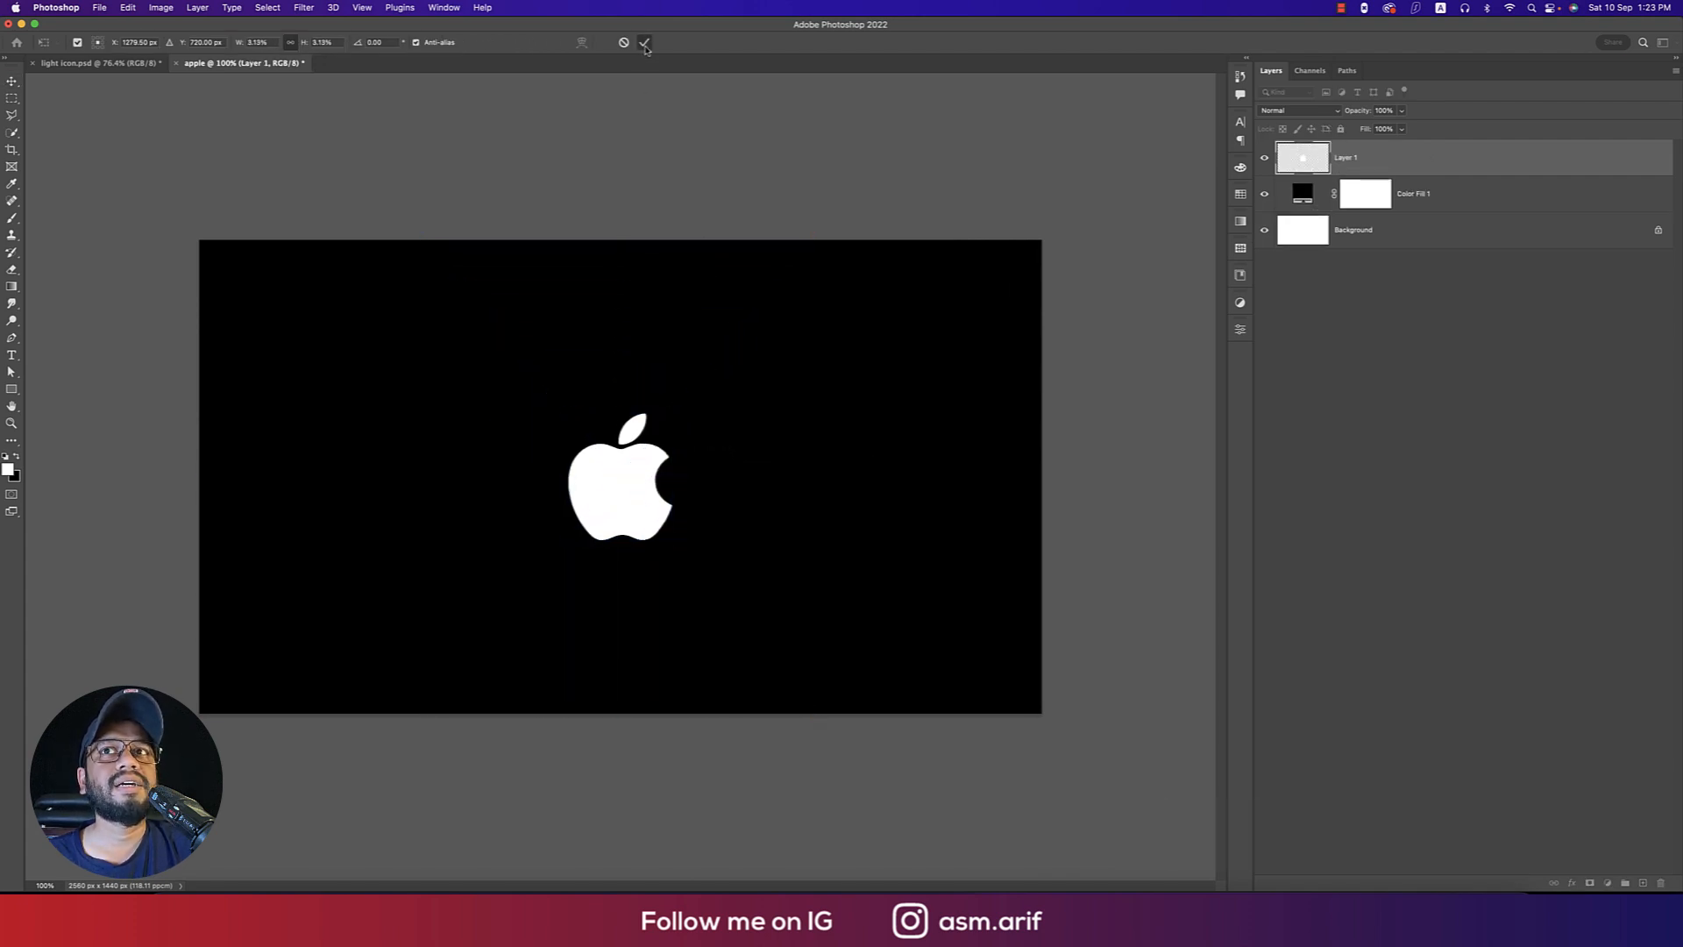
Rename the pasted logo's layer as "logo"
{"action": "double_click", "coordinate": [1351, 157]}
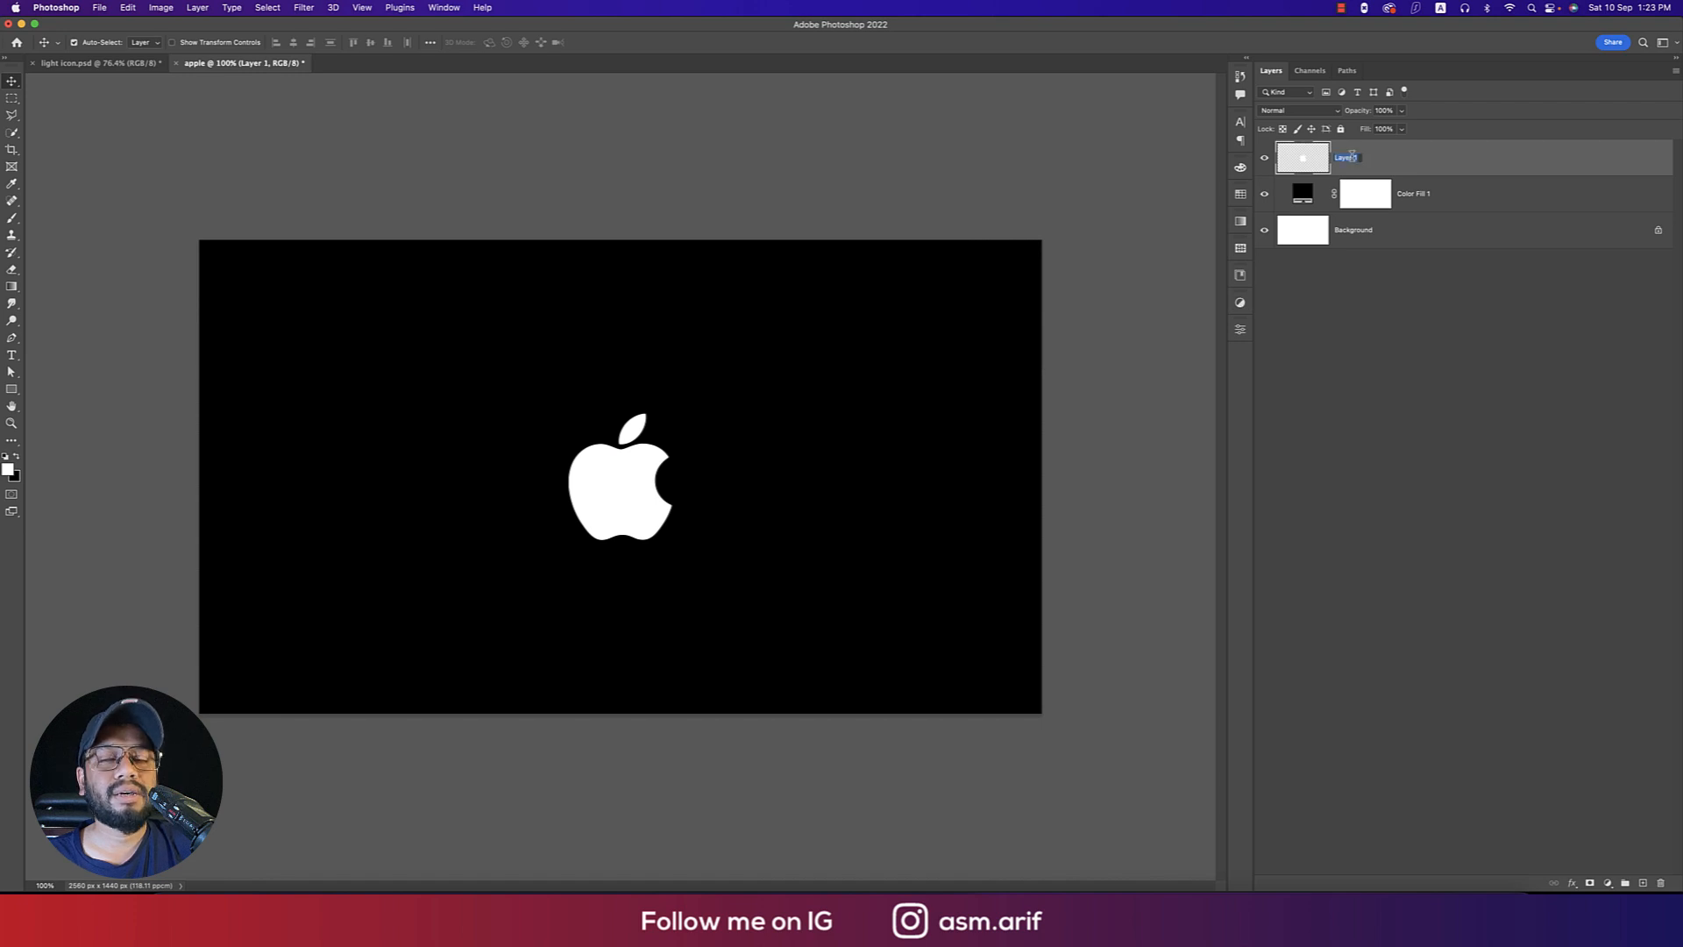
{"action": "type", "text": "logo"}
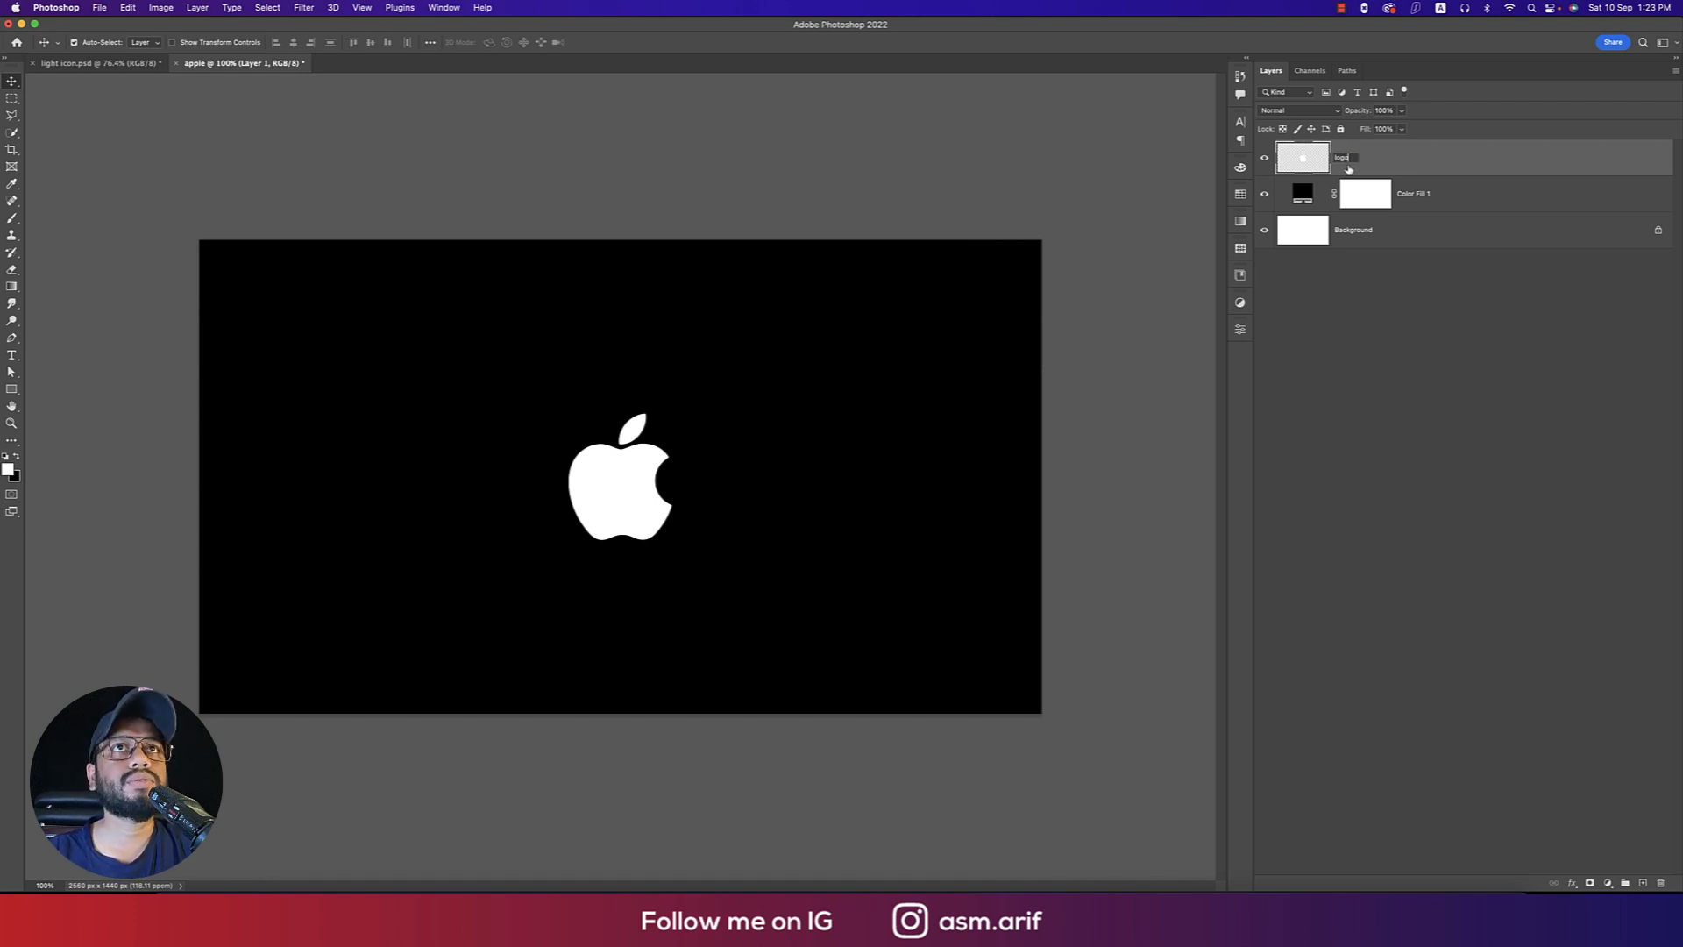
{"action": "key", "text": "Return"}
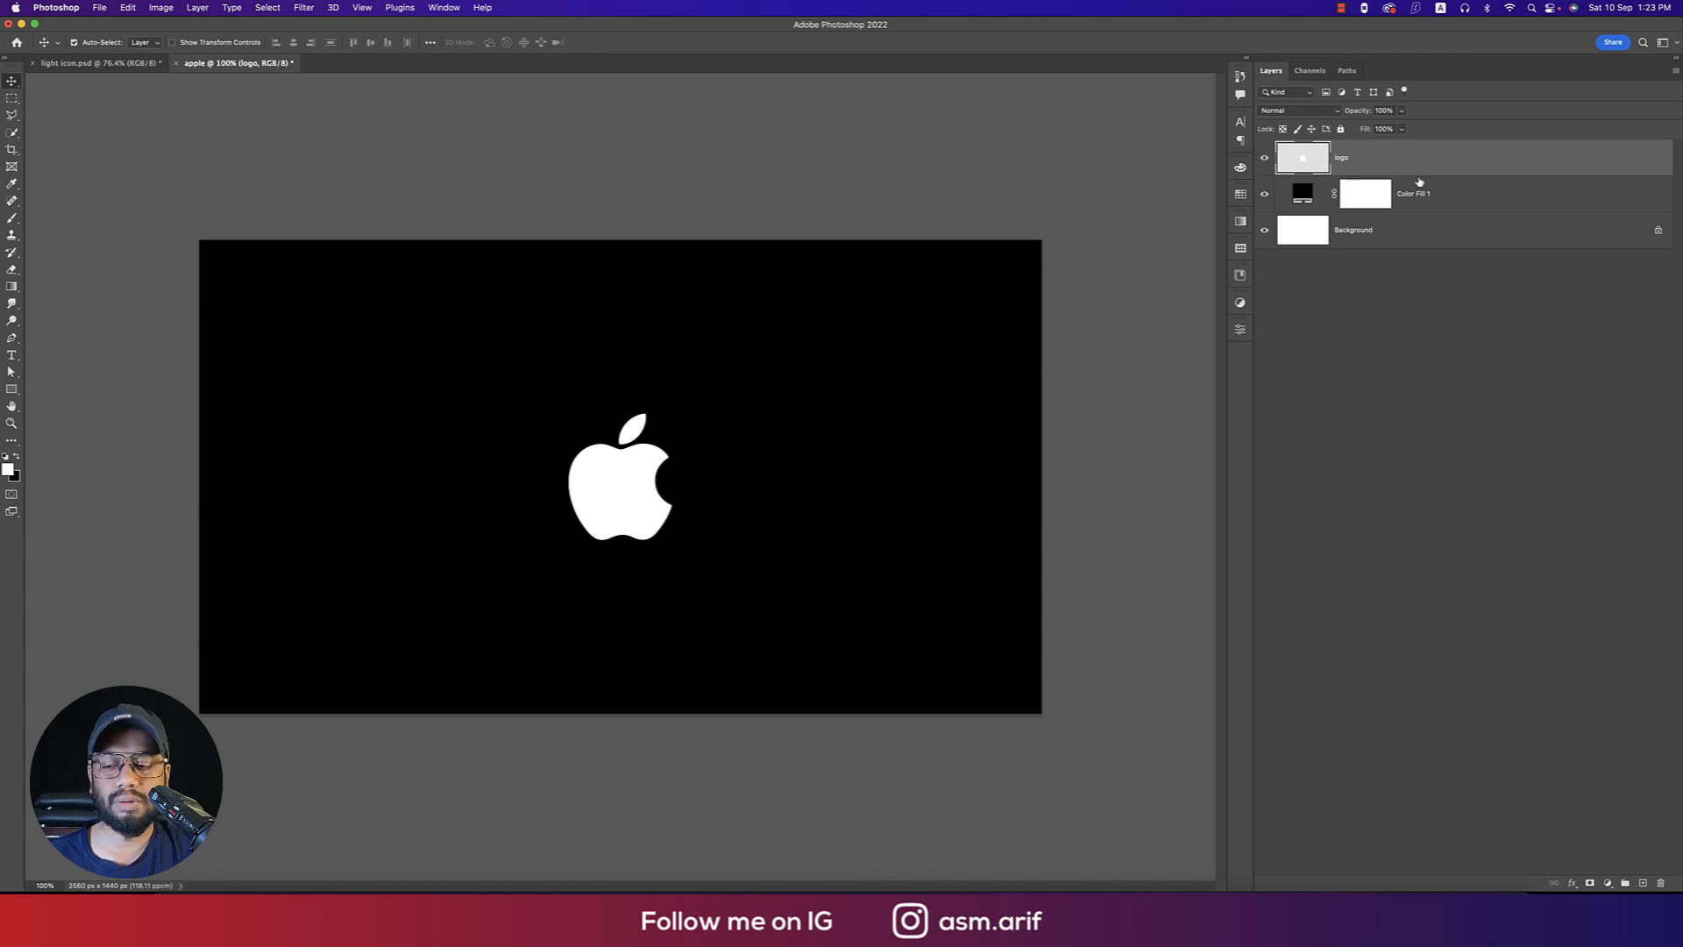
Duplicate the logo layer and rename the copy "top logo"
{"action": "key", "text": "super+j"}
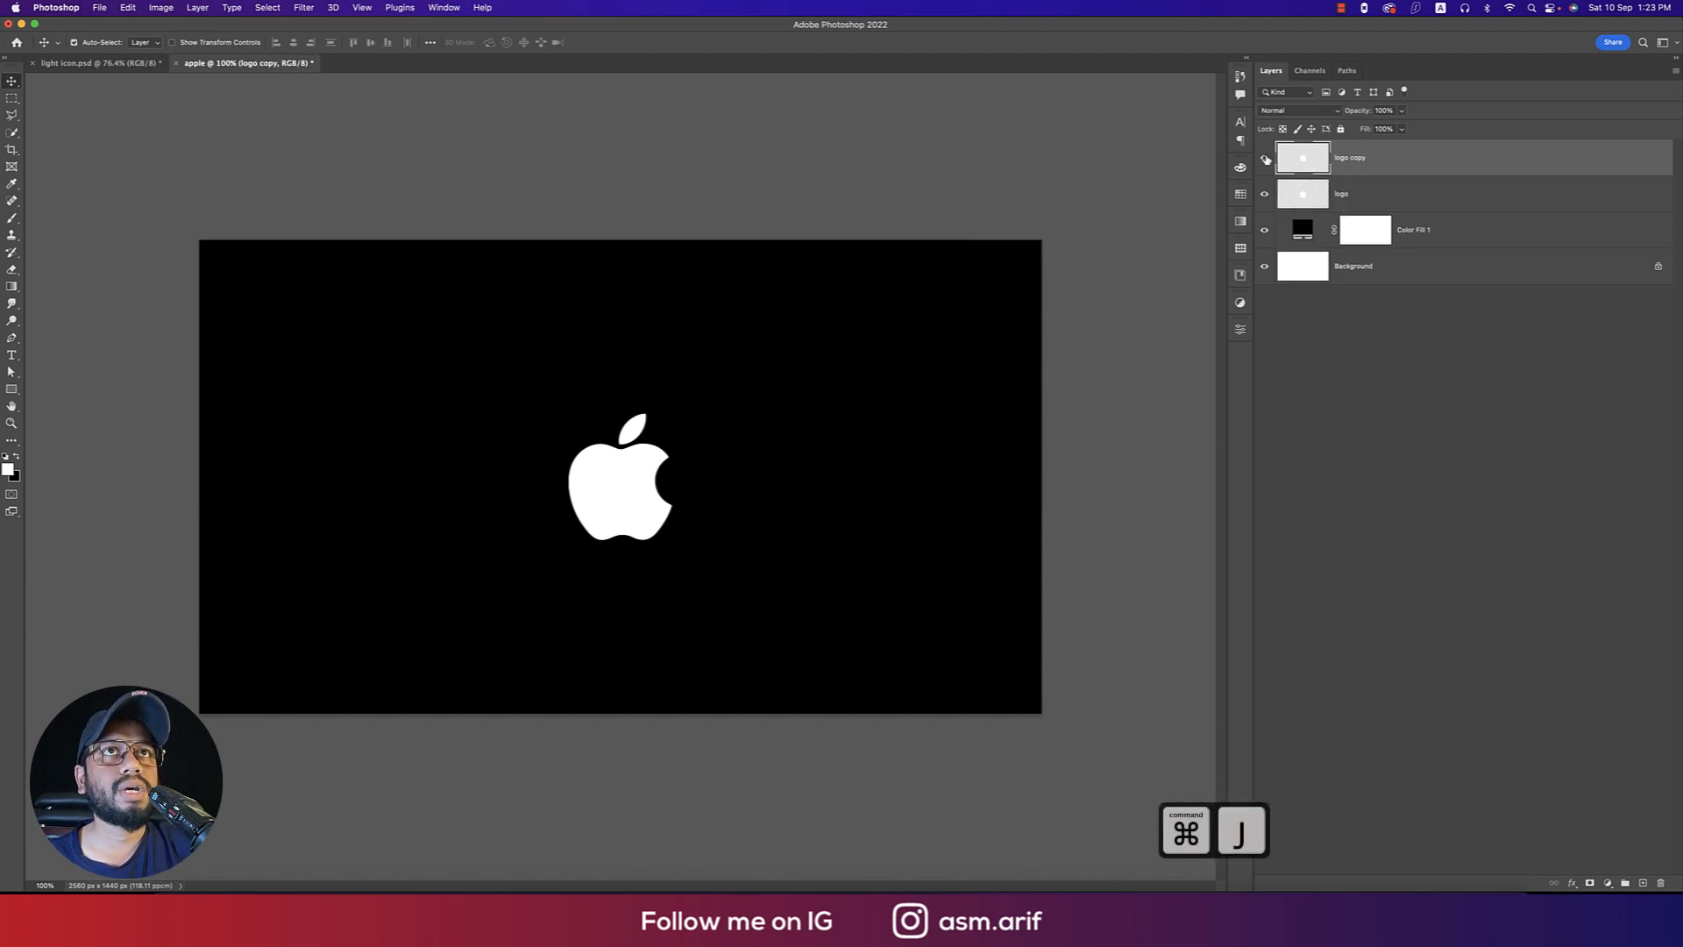
{"action": "double_click", "coordinate": [1349, 158]}
{"action": "type", "text": "t"}
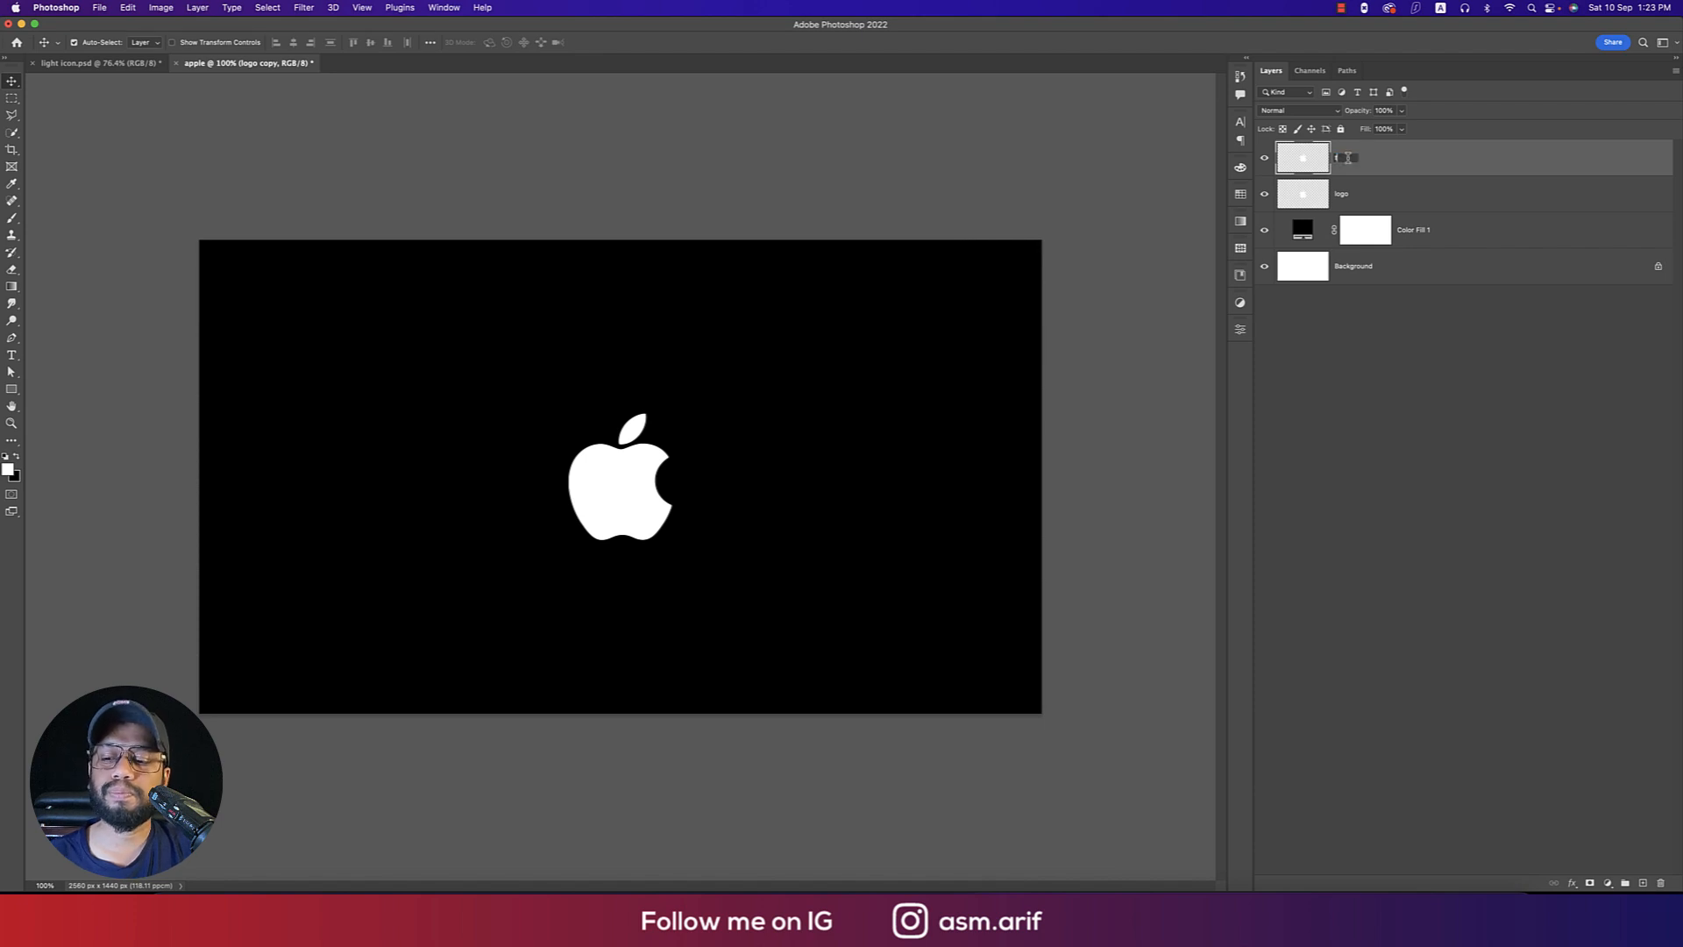
{"action": "type", "text": "op log"}
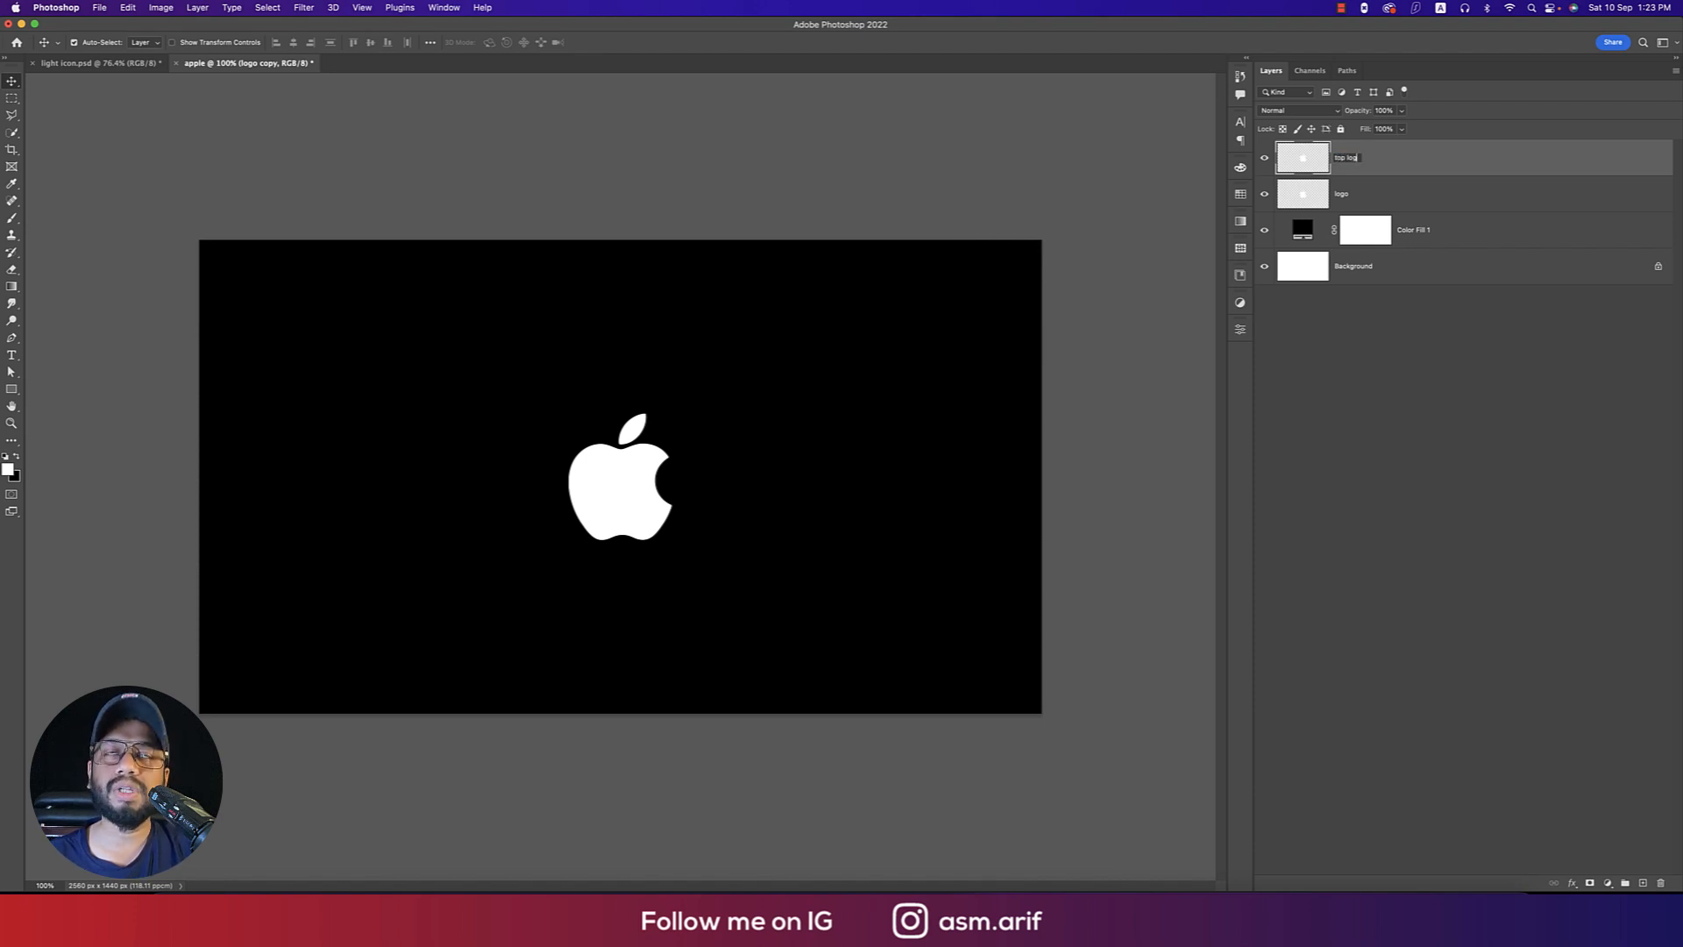
{"action": "type", "text": "o"}
{"action": "key", "text": "Return"}
Hide the top logo layer so only the original logo layer below it shows
{"action": "left_click", "coordinate": [1397, 188]}
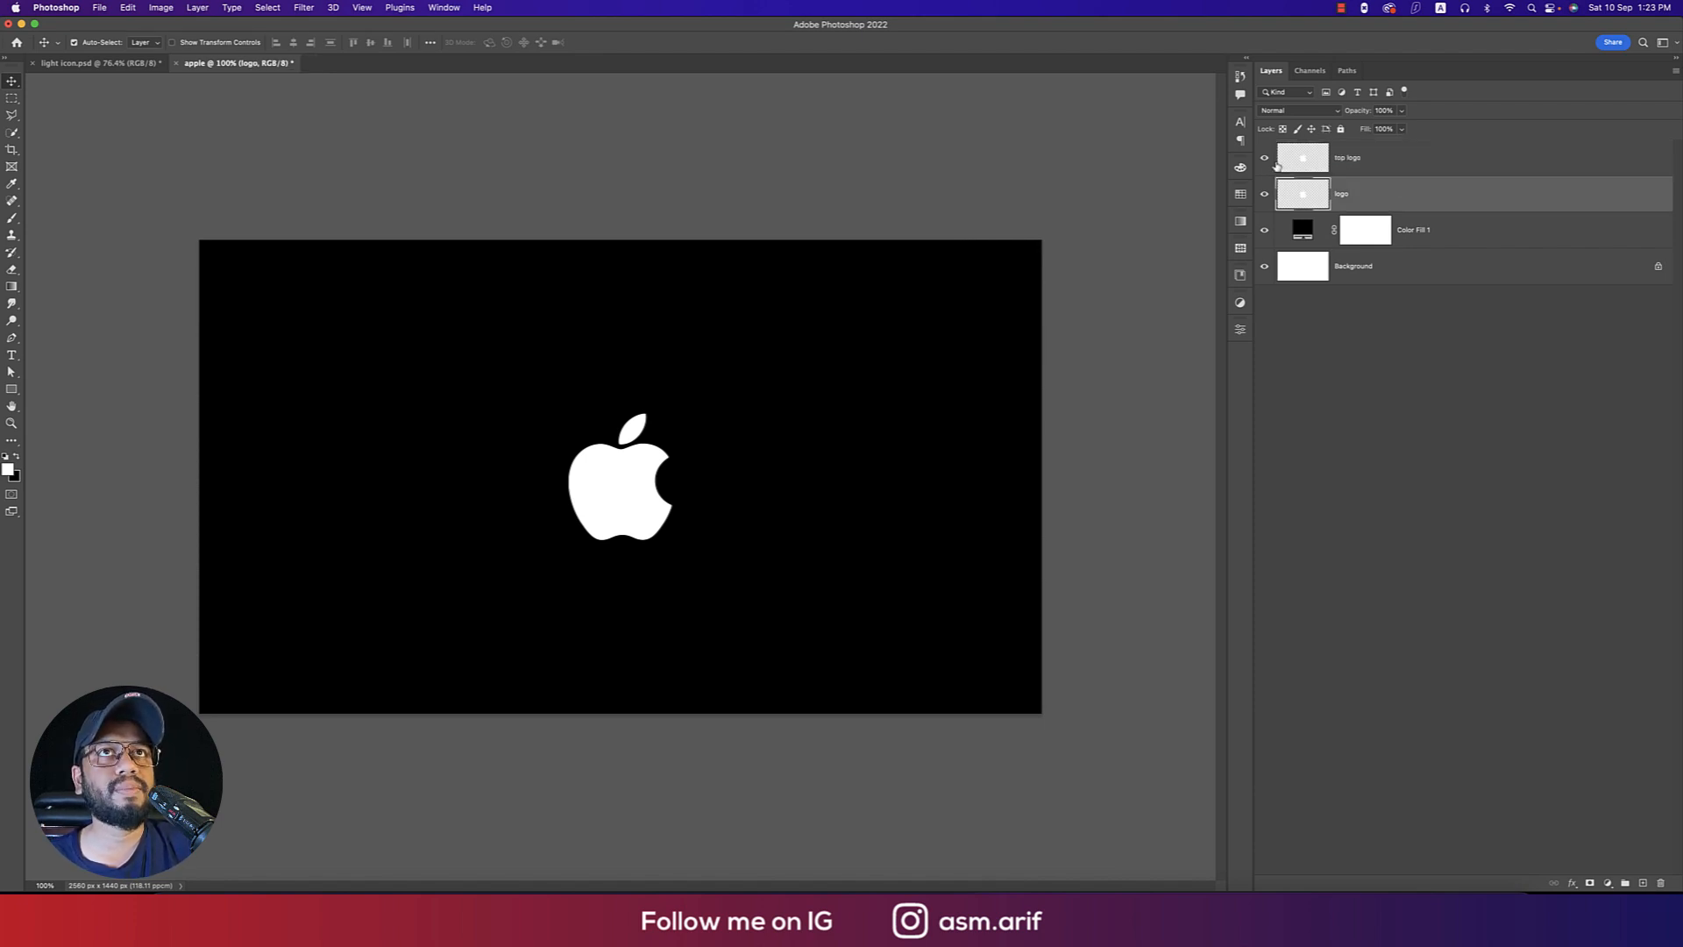
{"action": "left_click", "coordinate": [1264, 159]}
{"action": "left_click", "coordinate": [1365, 166]}
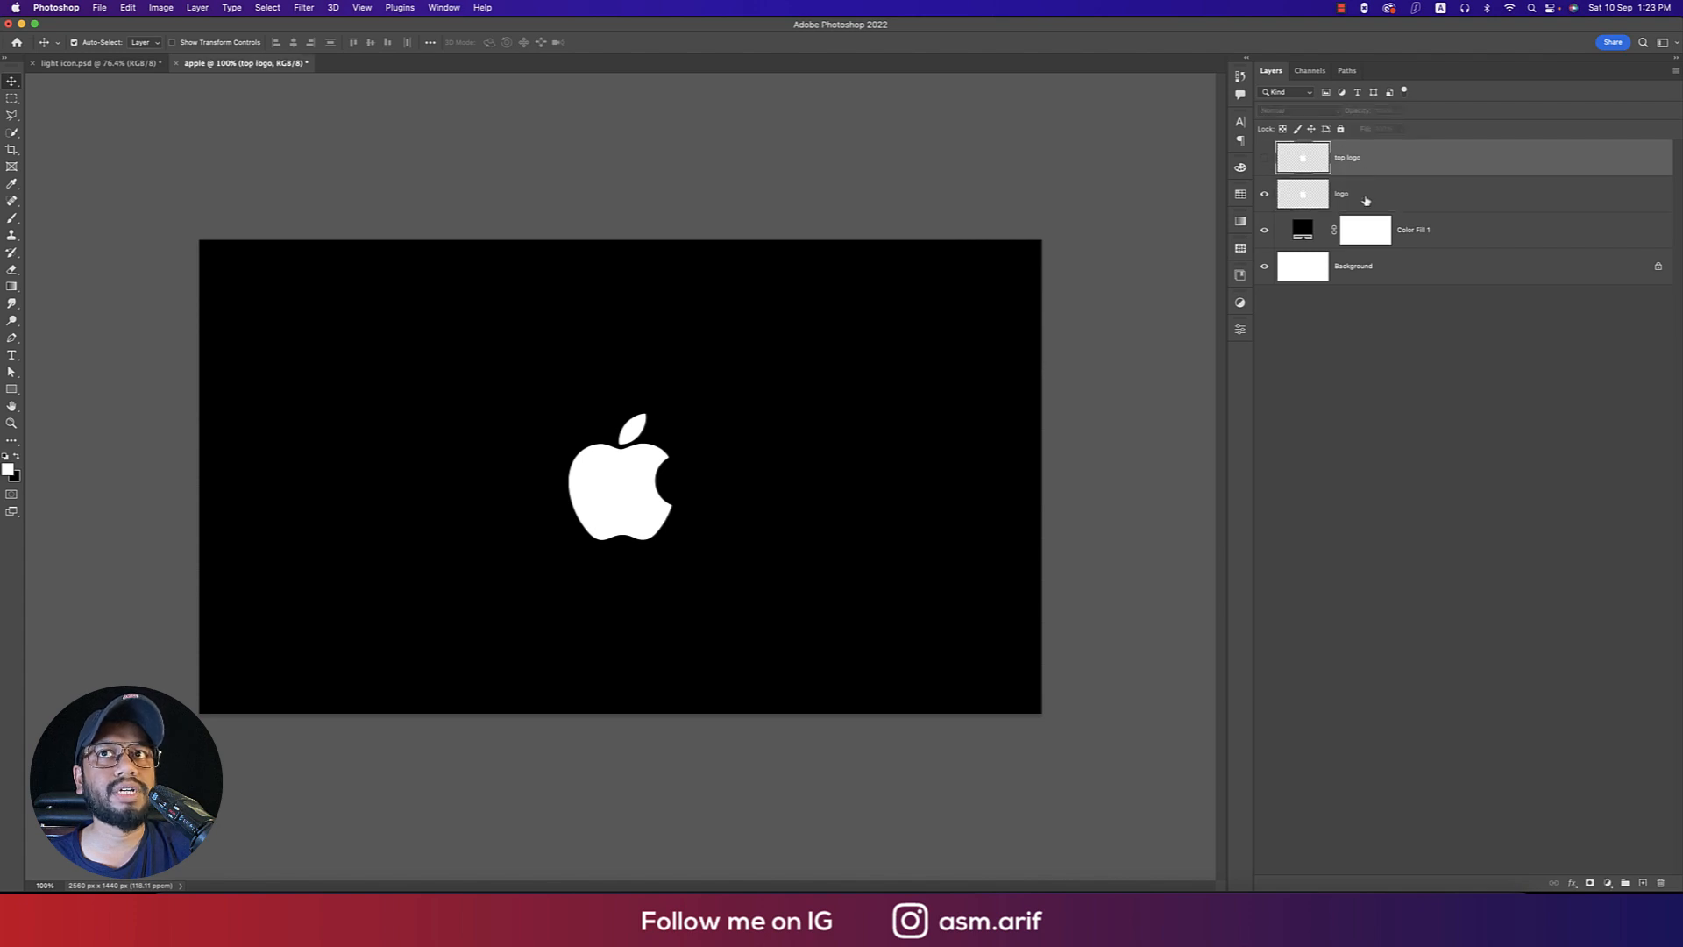
Enable a Gradient Overlay effect in the blending options of the logo layer
{"action": "right_click", "coordinate": [1432, 193]}
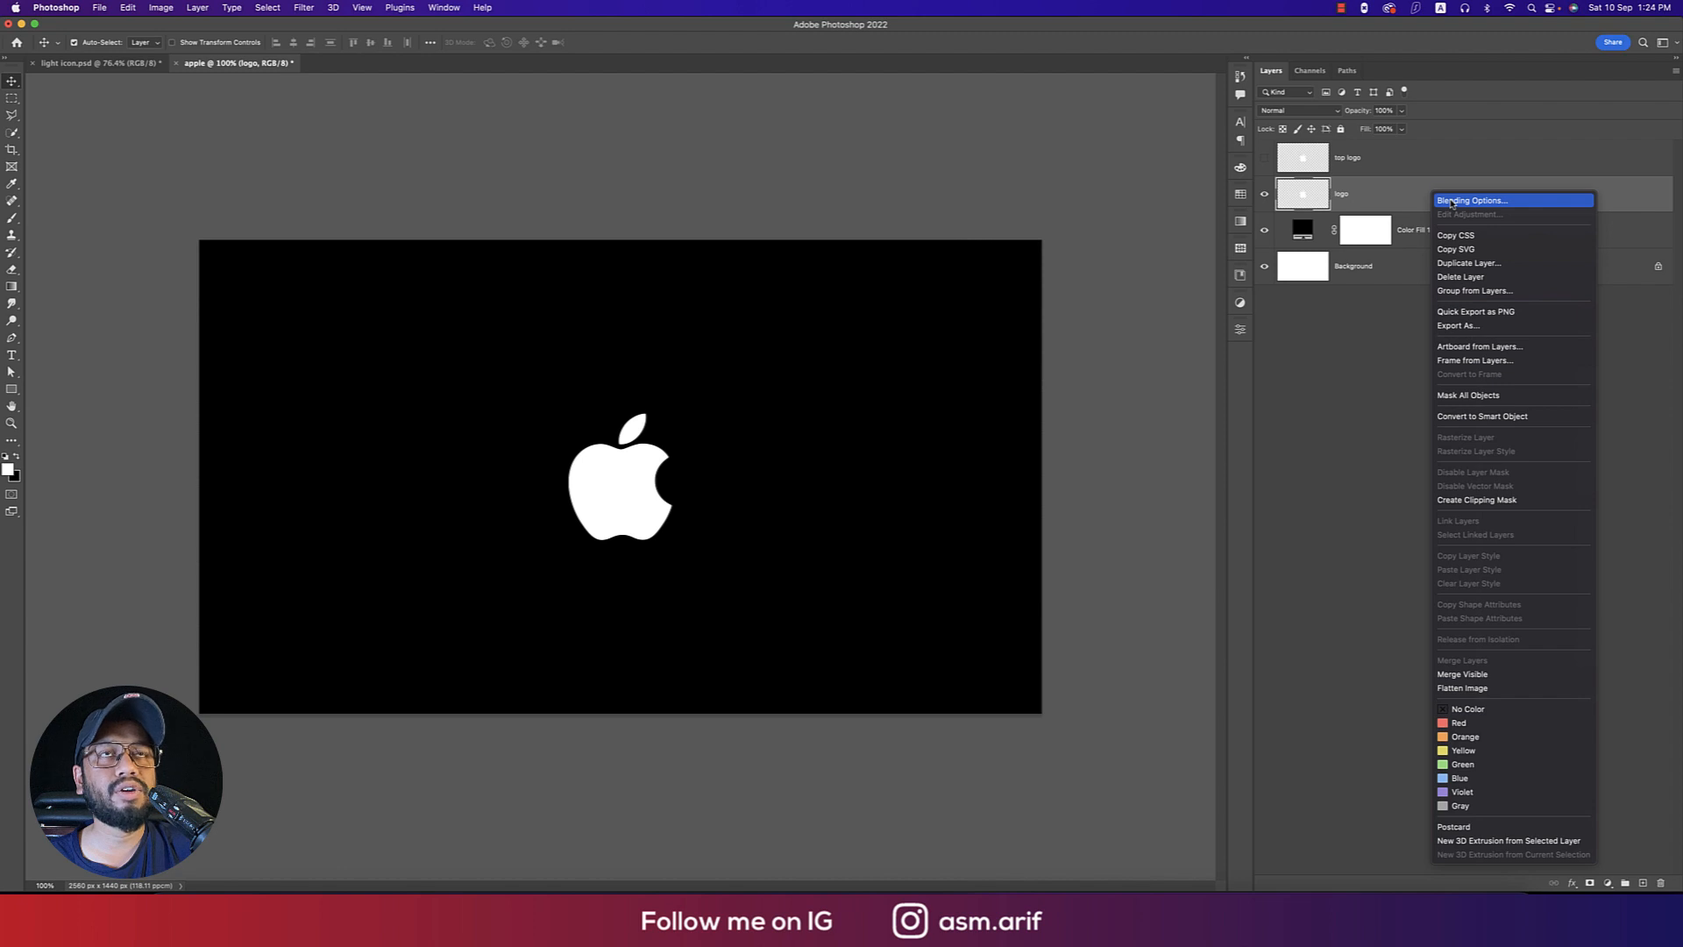
{"action": "left_click", "coordinate": [1451, 201]}
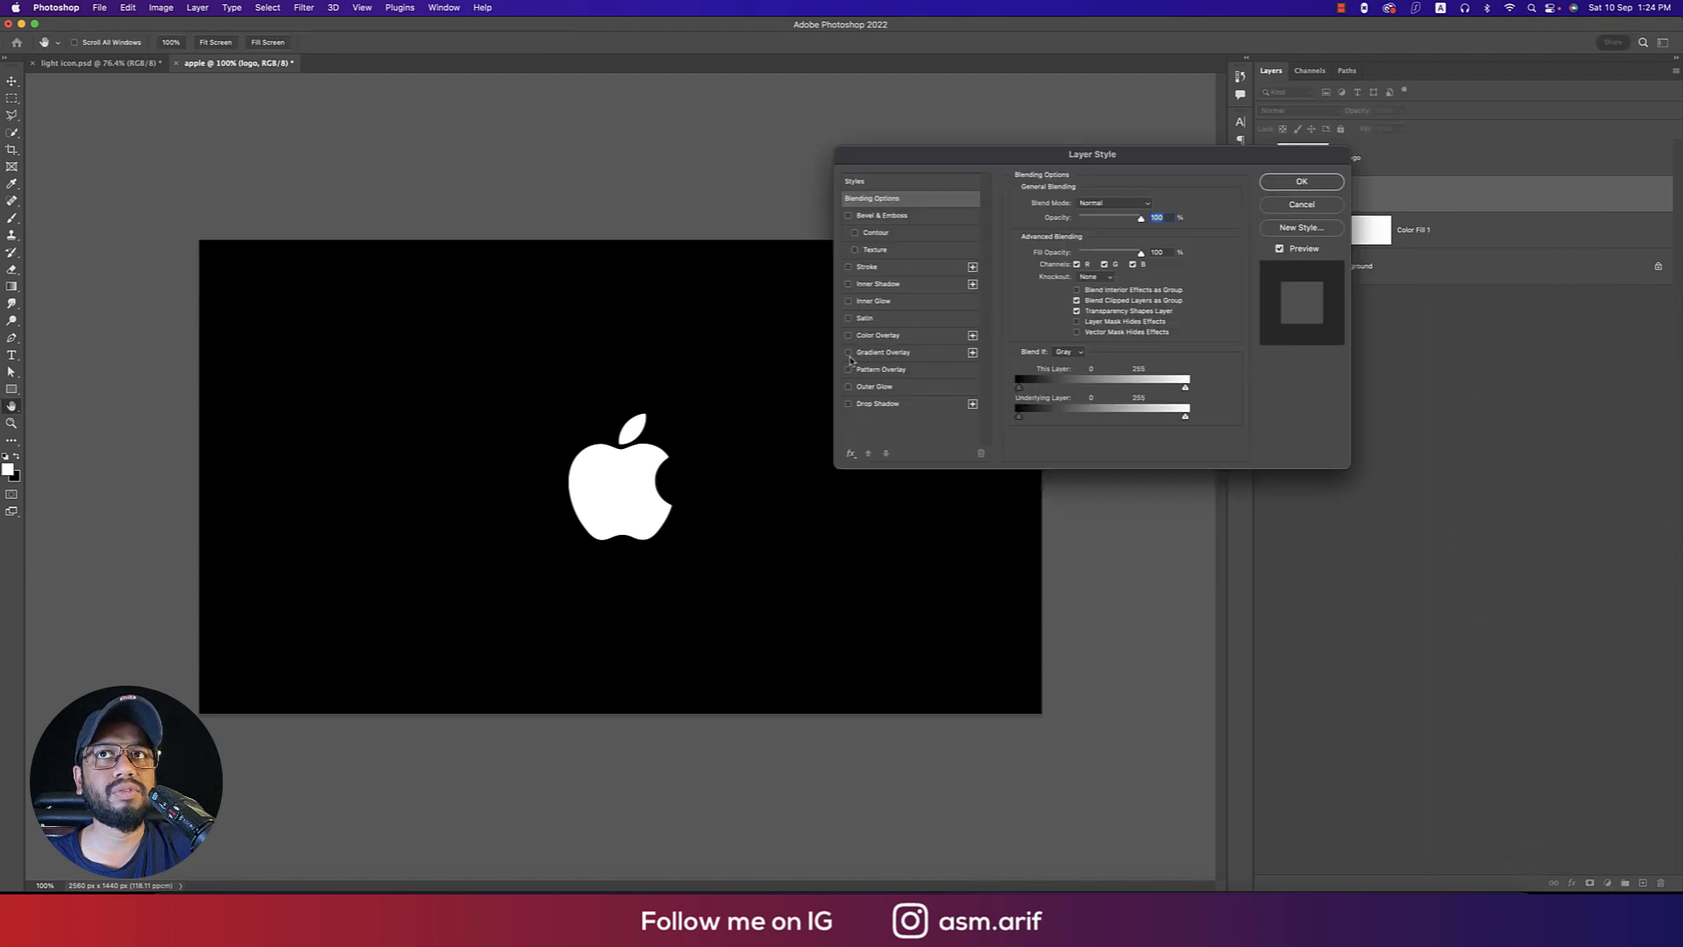
{"action": "left_click", "coordinate": [849, 354]}
{"action": "left_click", "coordinate": [1085, 236]}
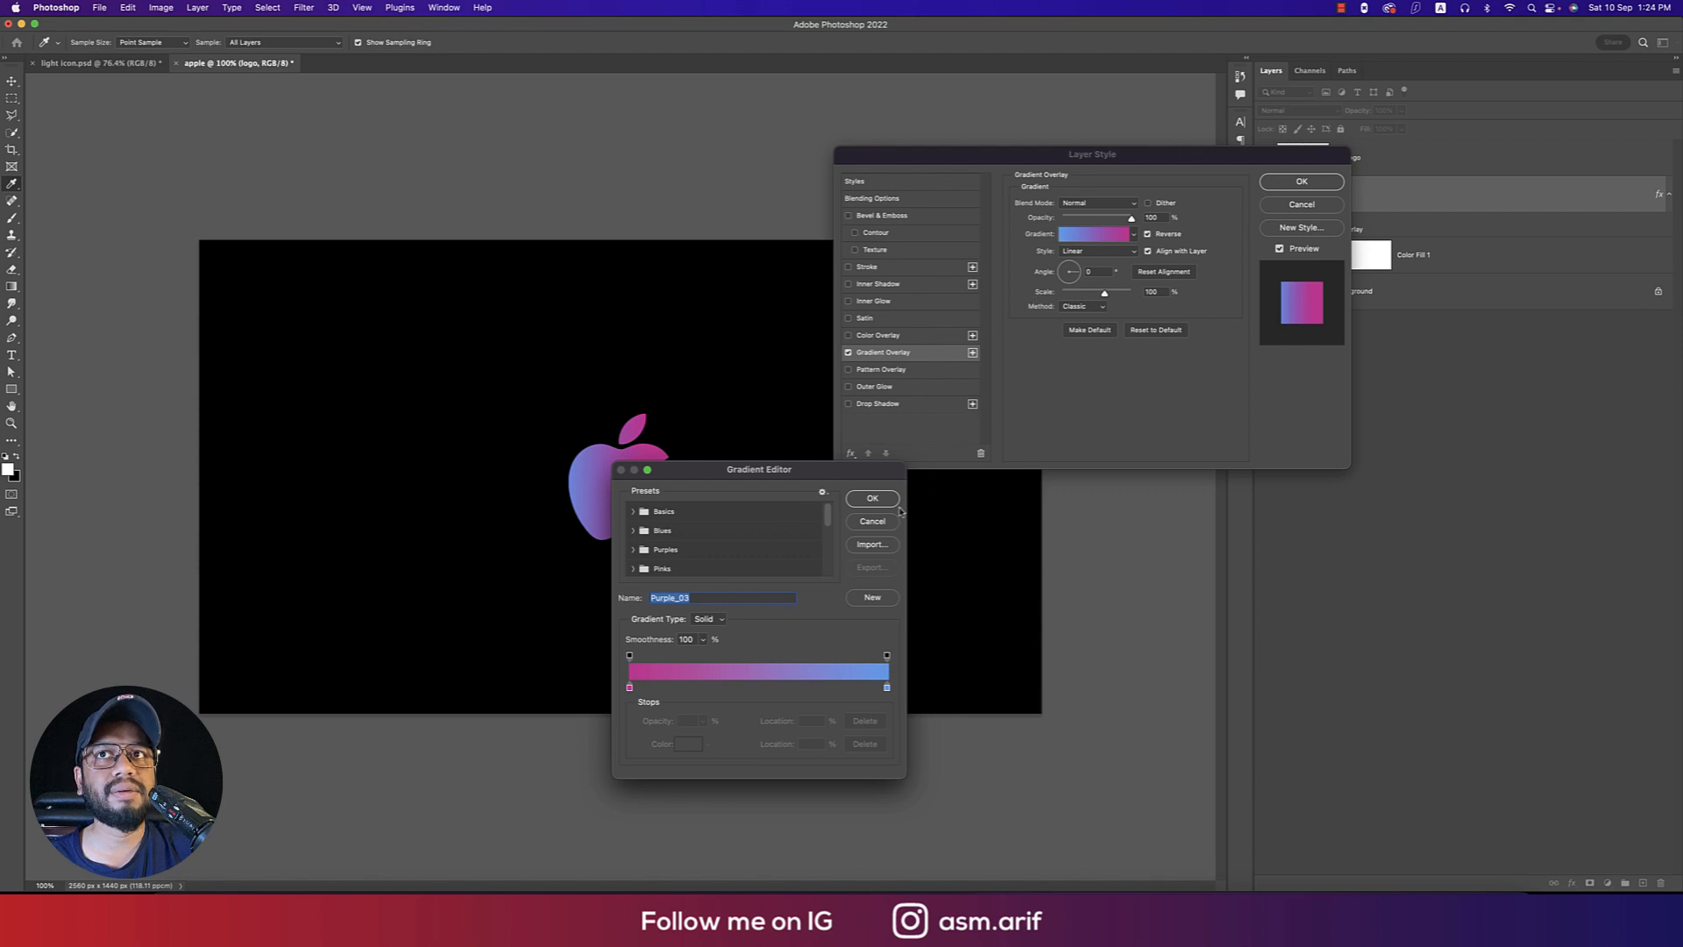
{"action": "key", "text": "Escape"}
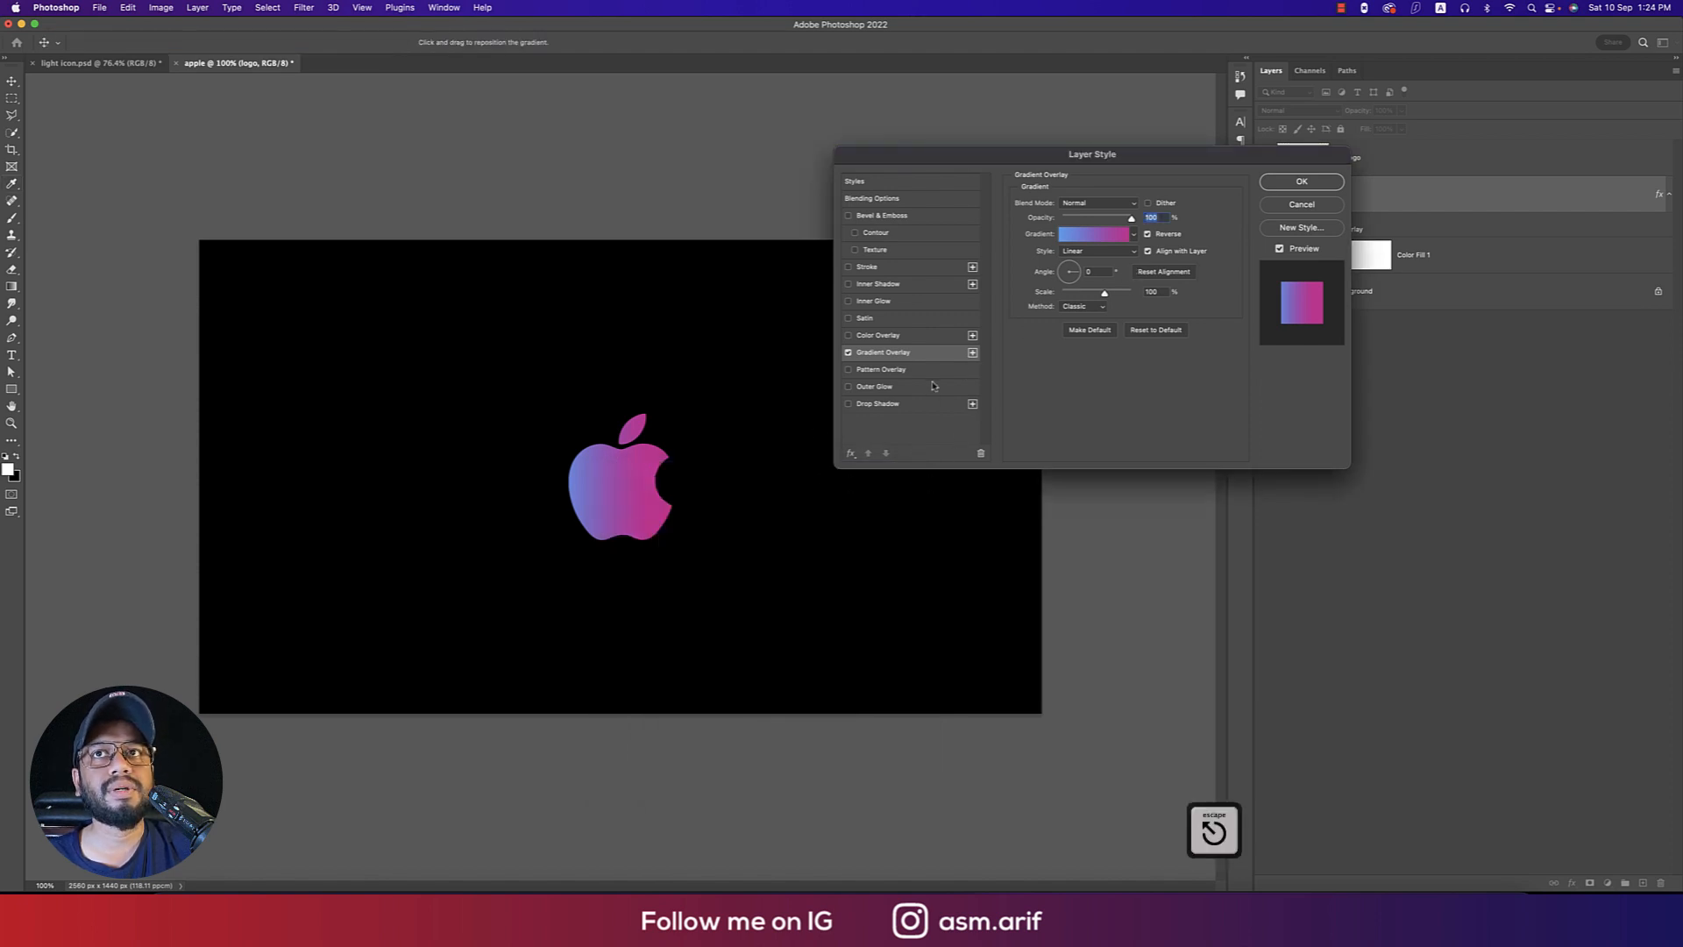
Choose the Purple_03 preset from the Purples folder as the logo's Gradient Overlay colours
{"action": "left_click", "coordinate": [1093, 234]}
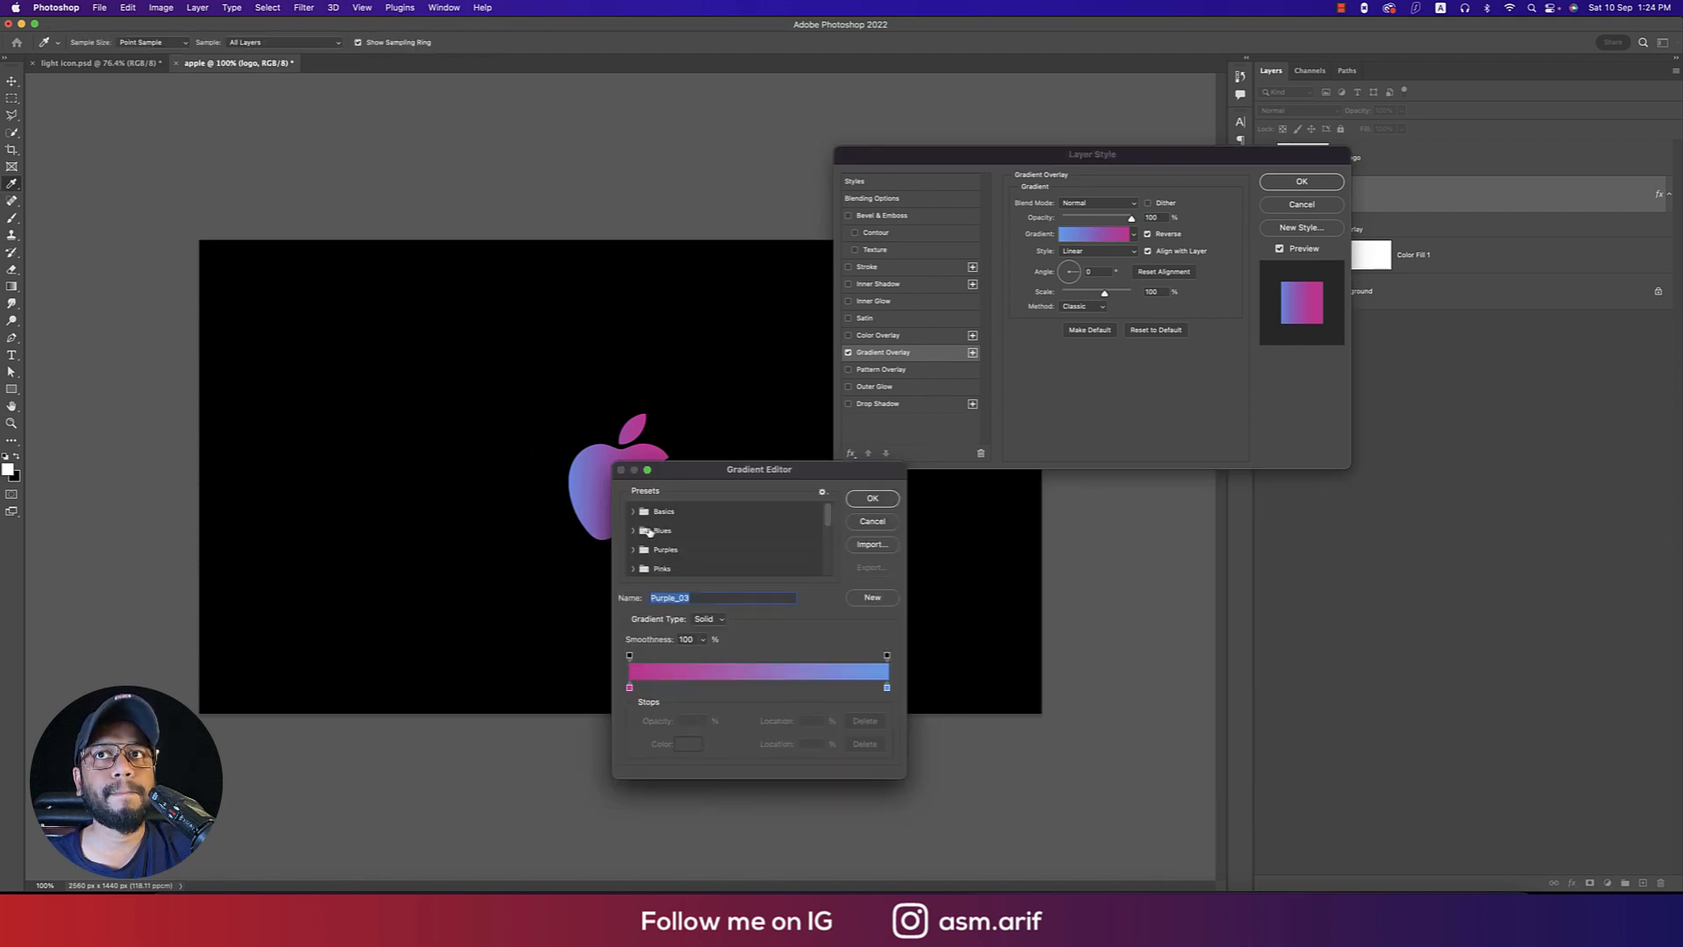
{"action": "left_click", "coordinate": [634, 531]}
{"action": "scroll", "coordinate": [643, 550], "scroll_direction": "down", "scroll_amount": 5}
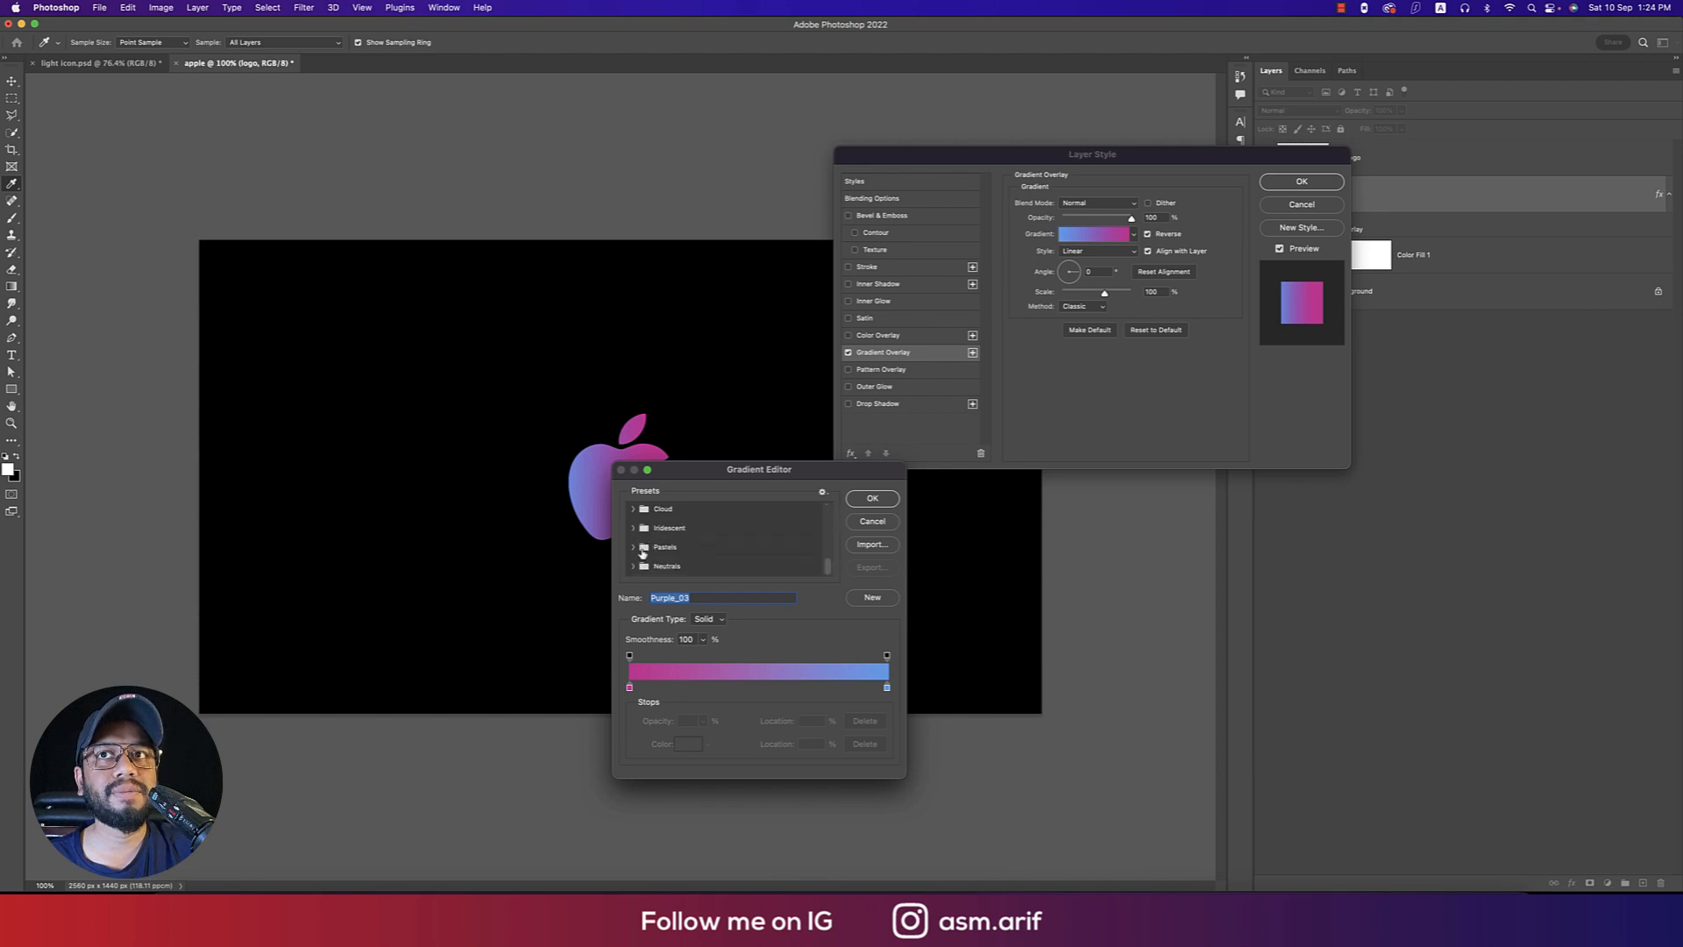
{"action": "scroll", "coordinate": [638, 536], "scroll_direction": "up", "scroll_amount": 3}
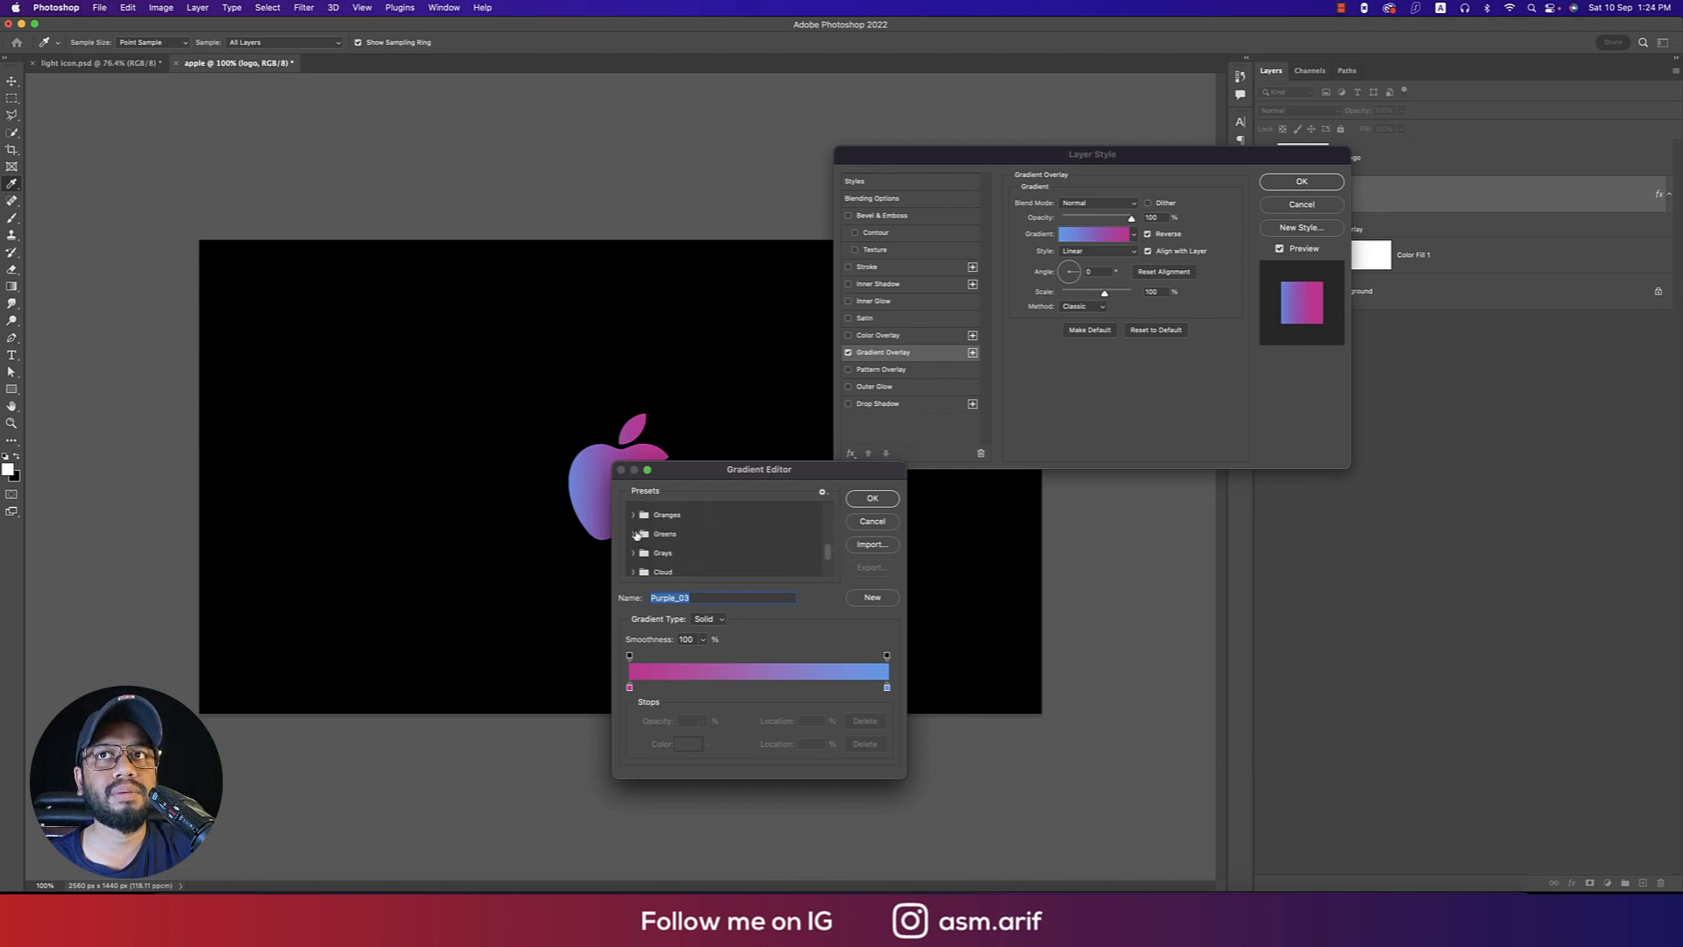
{"action": "scroll", "coordinate": [637, 535], "scroll_direction": "up", "scroll_amount": 3}
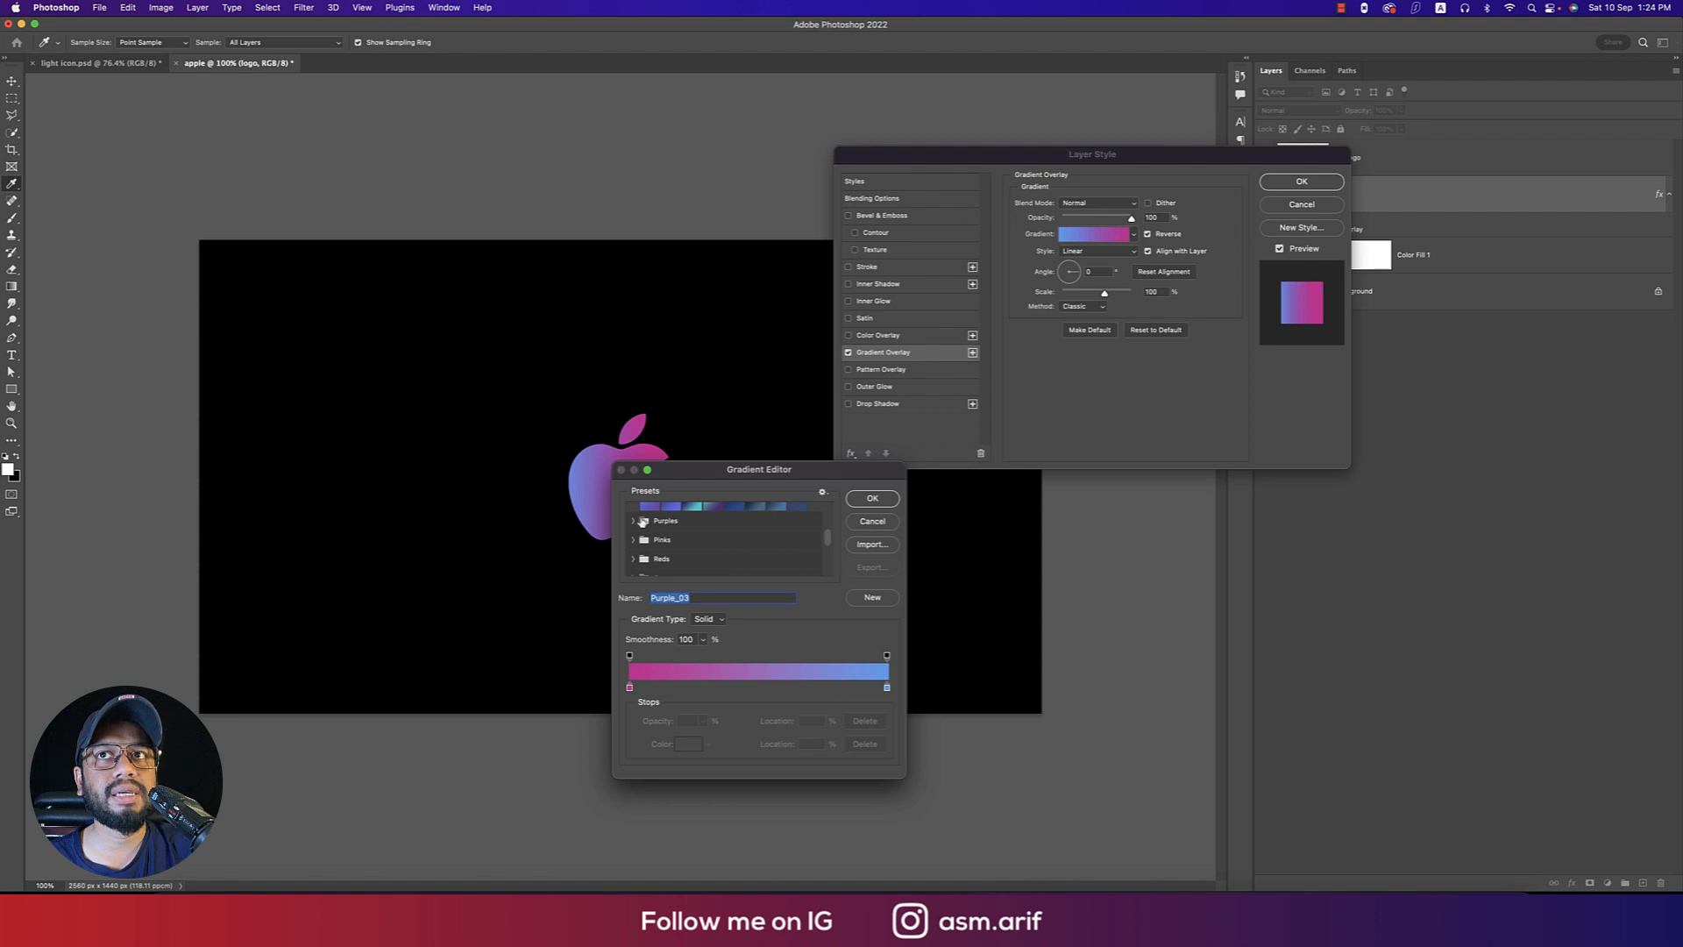
{"action": "left_click", "coordinate": [634, 521]}
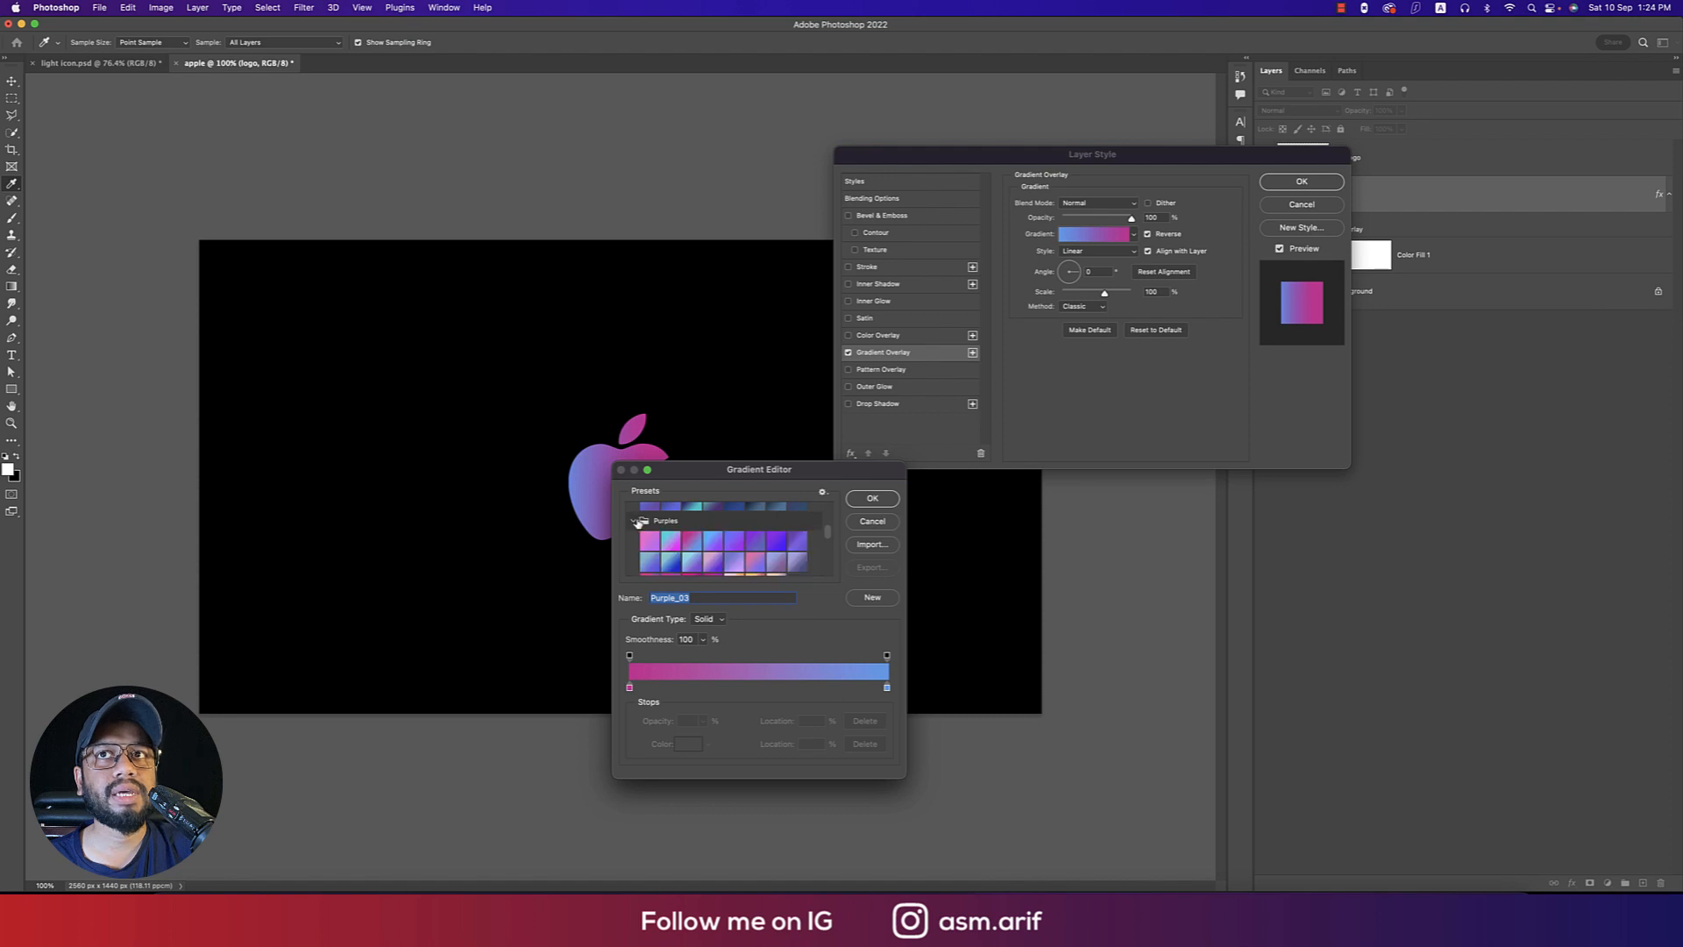
{"action": "left_click", "coordinate": [715, 541]}
{"action": "left_click", "coordinate": [668, 541]}
{"action": "left_click", "coordinate": [657, 549]}
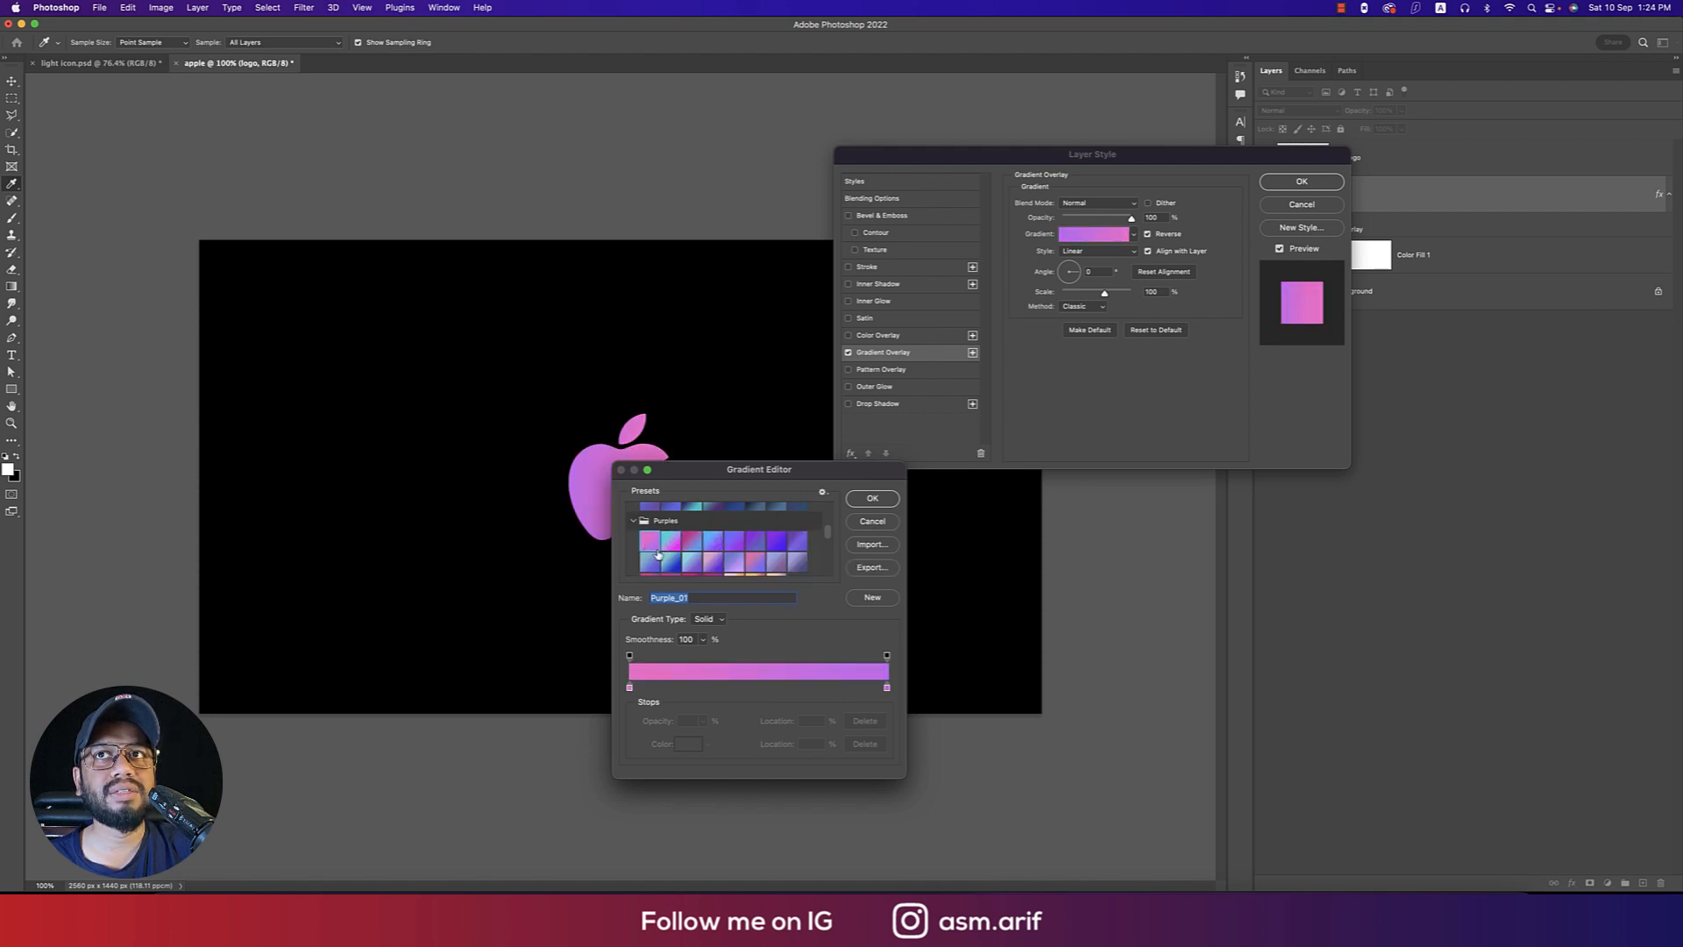
{"action": "left_click_drag", "start_coordinate": [717, 474], "coordinate": [961, 422]}
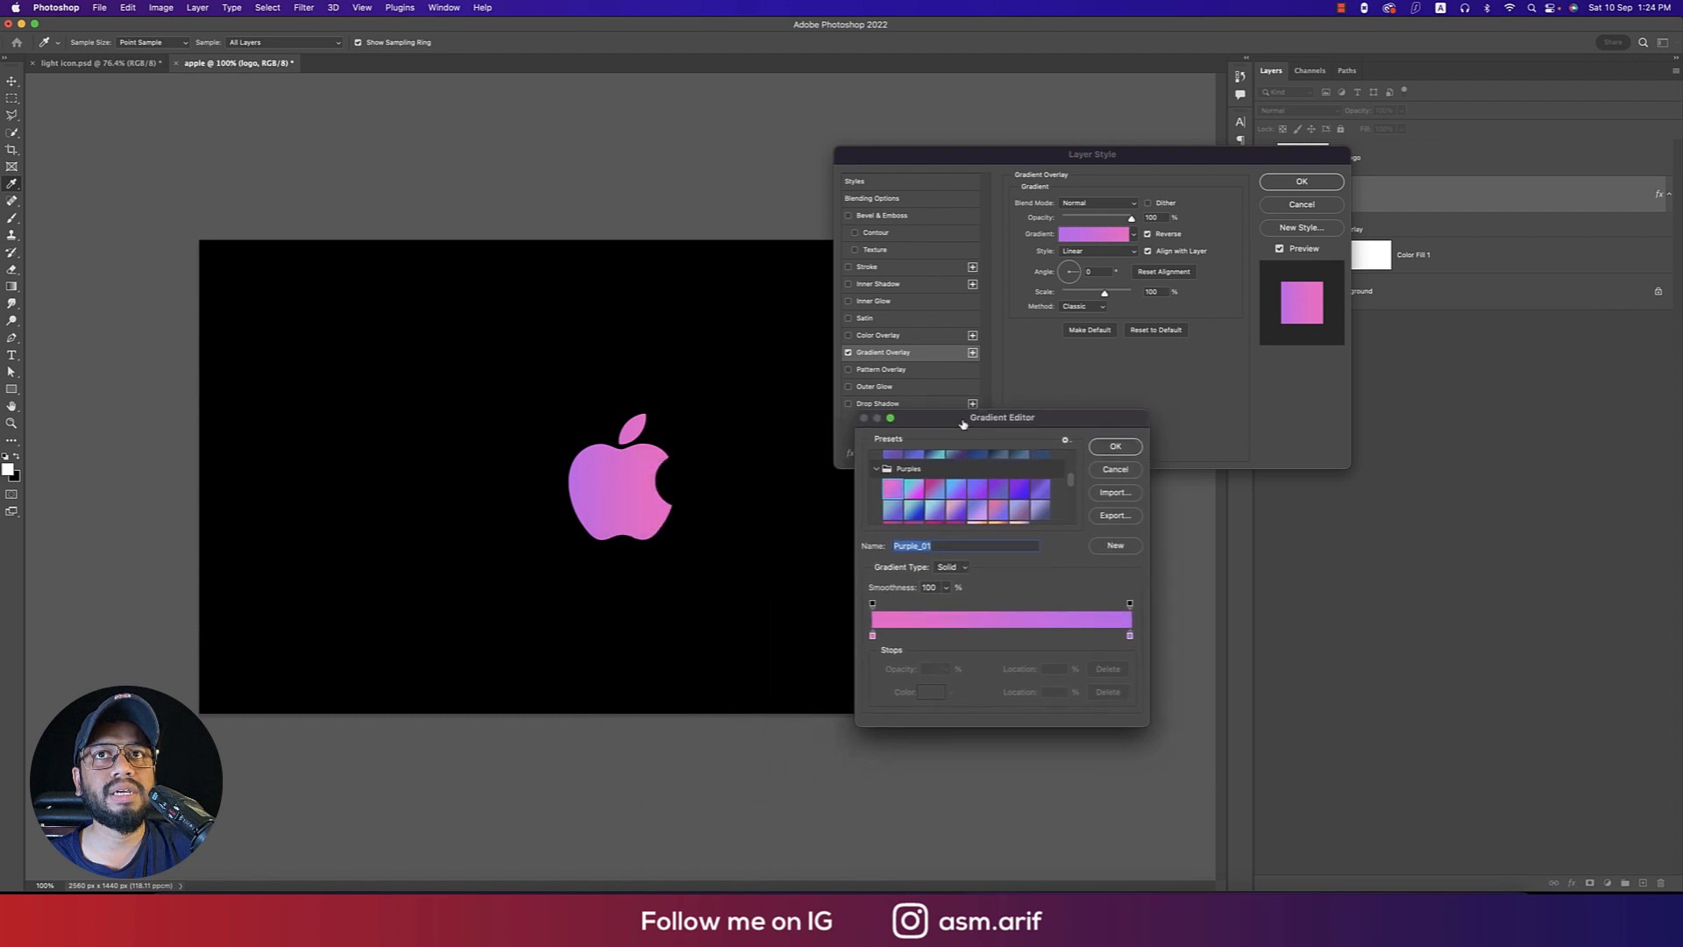
{"action": "left_click", "coordinate": [934, 490]}
{"action": "left_click", "coordinate": [1116, 447]}
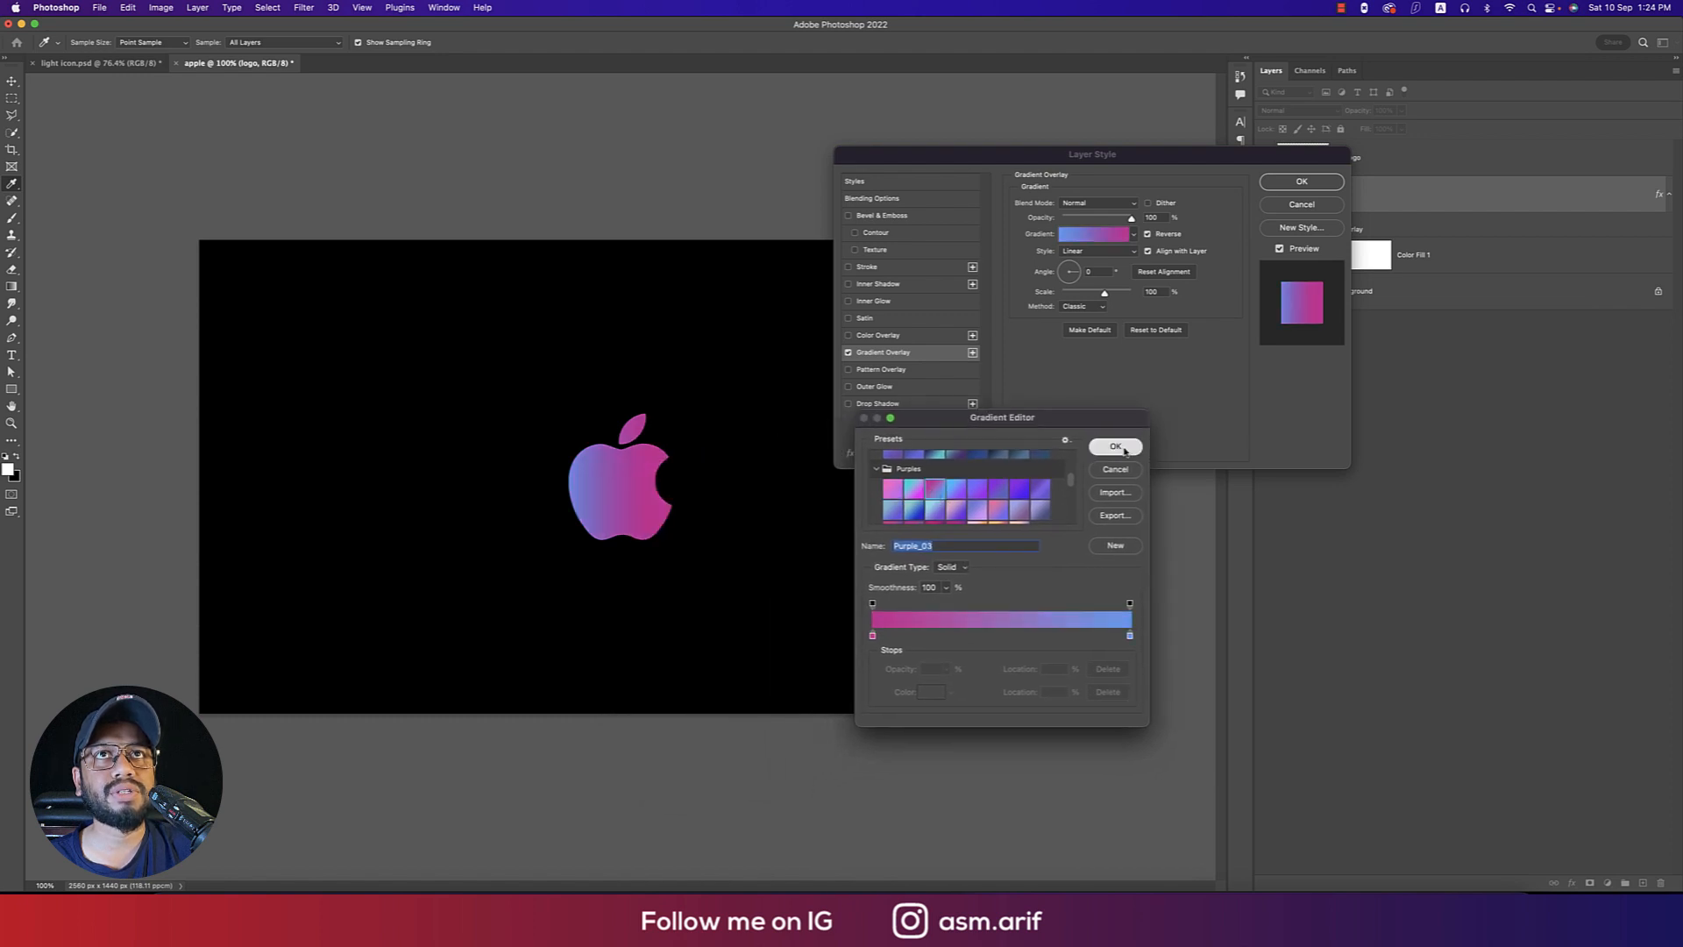
Keep the overlay gradient reversed and Linear, reduce its scale to about 94%, and apply the layer style
{"action": "left_click", "coordinate": [1149, 235]}
{"action": "left_click", "coordinate": [1149, 236]}
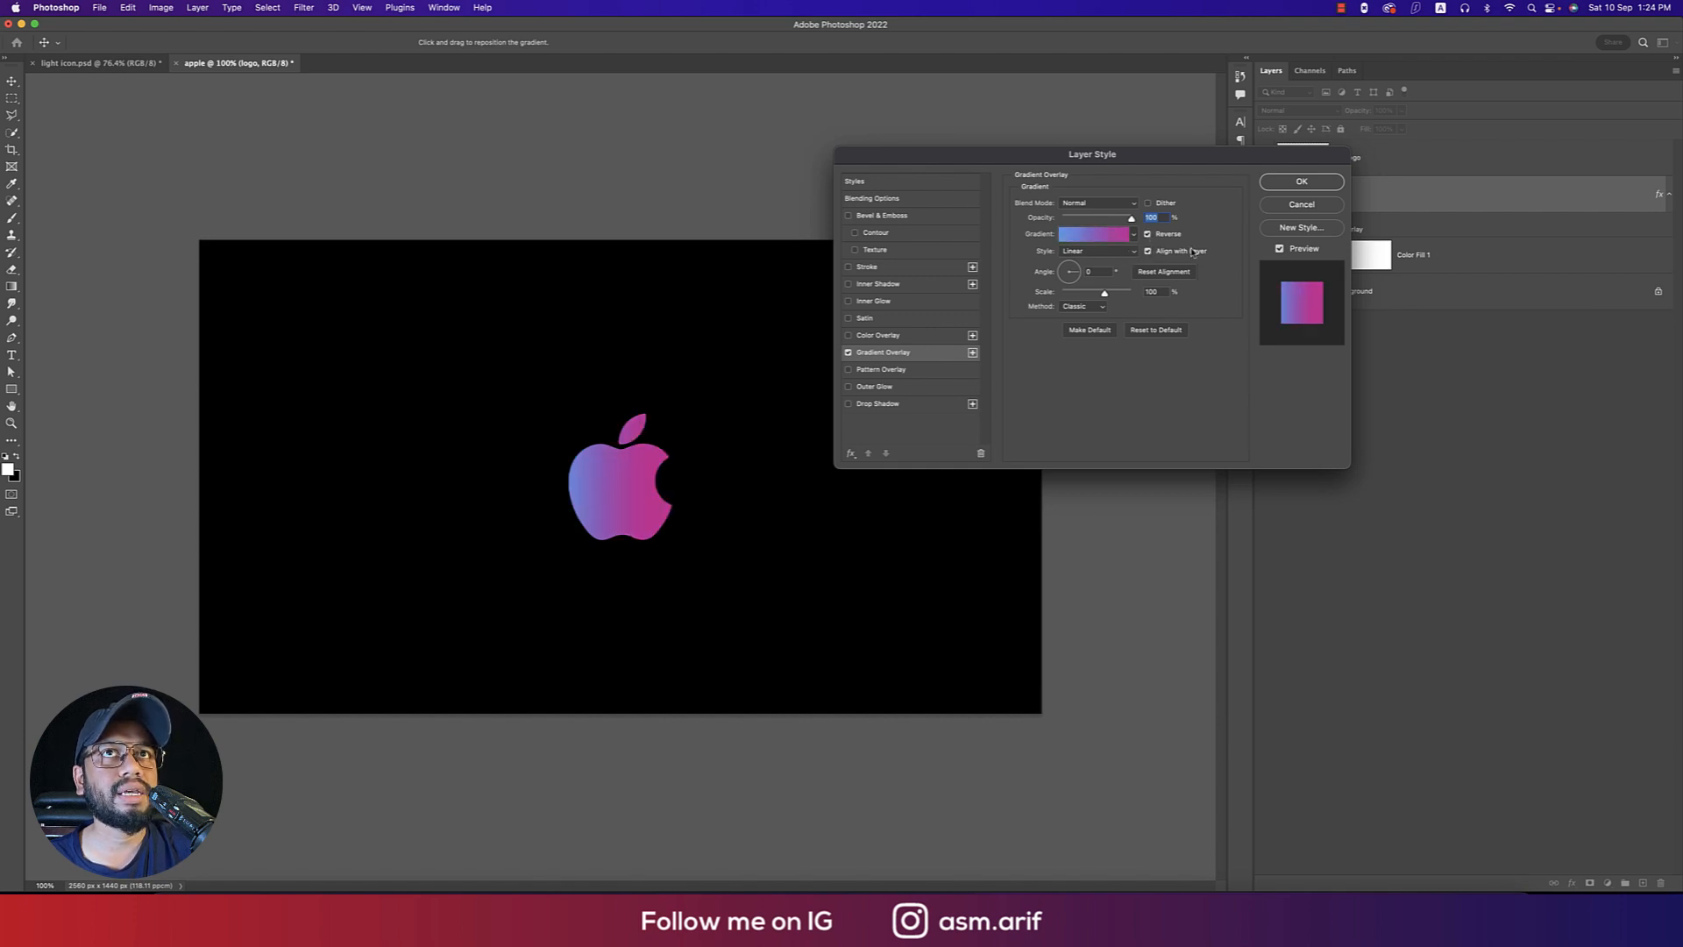
{"action": "left_click", "coordinate": [1101, 251]}
{"action": "left_click", "coordinate": [1099, 259]}
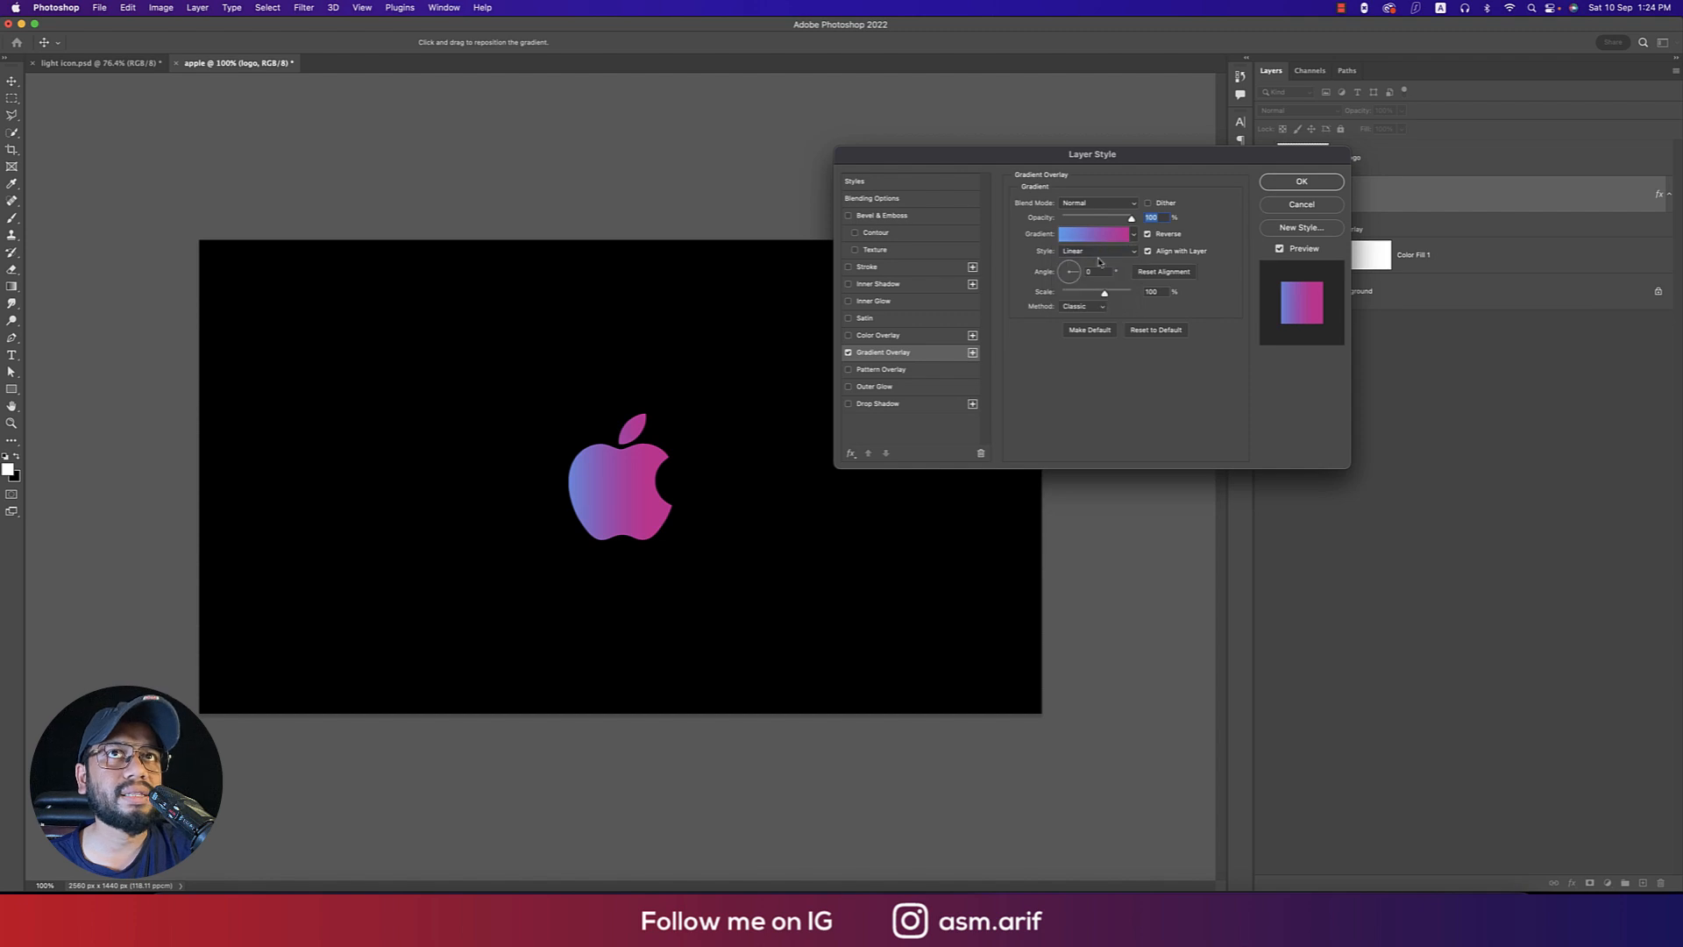
{"action": "key", "text": "Tab"}
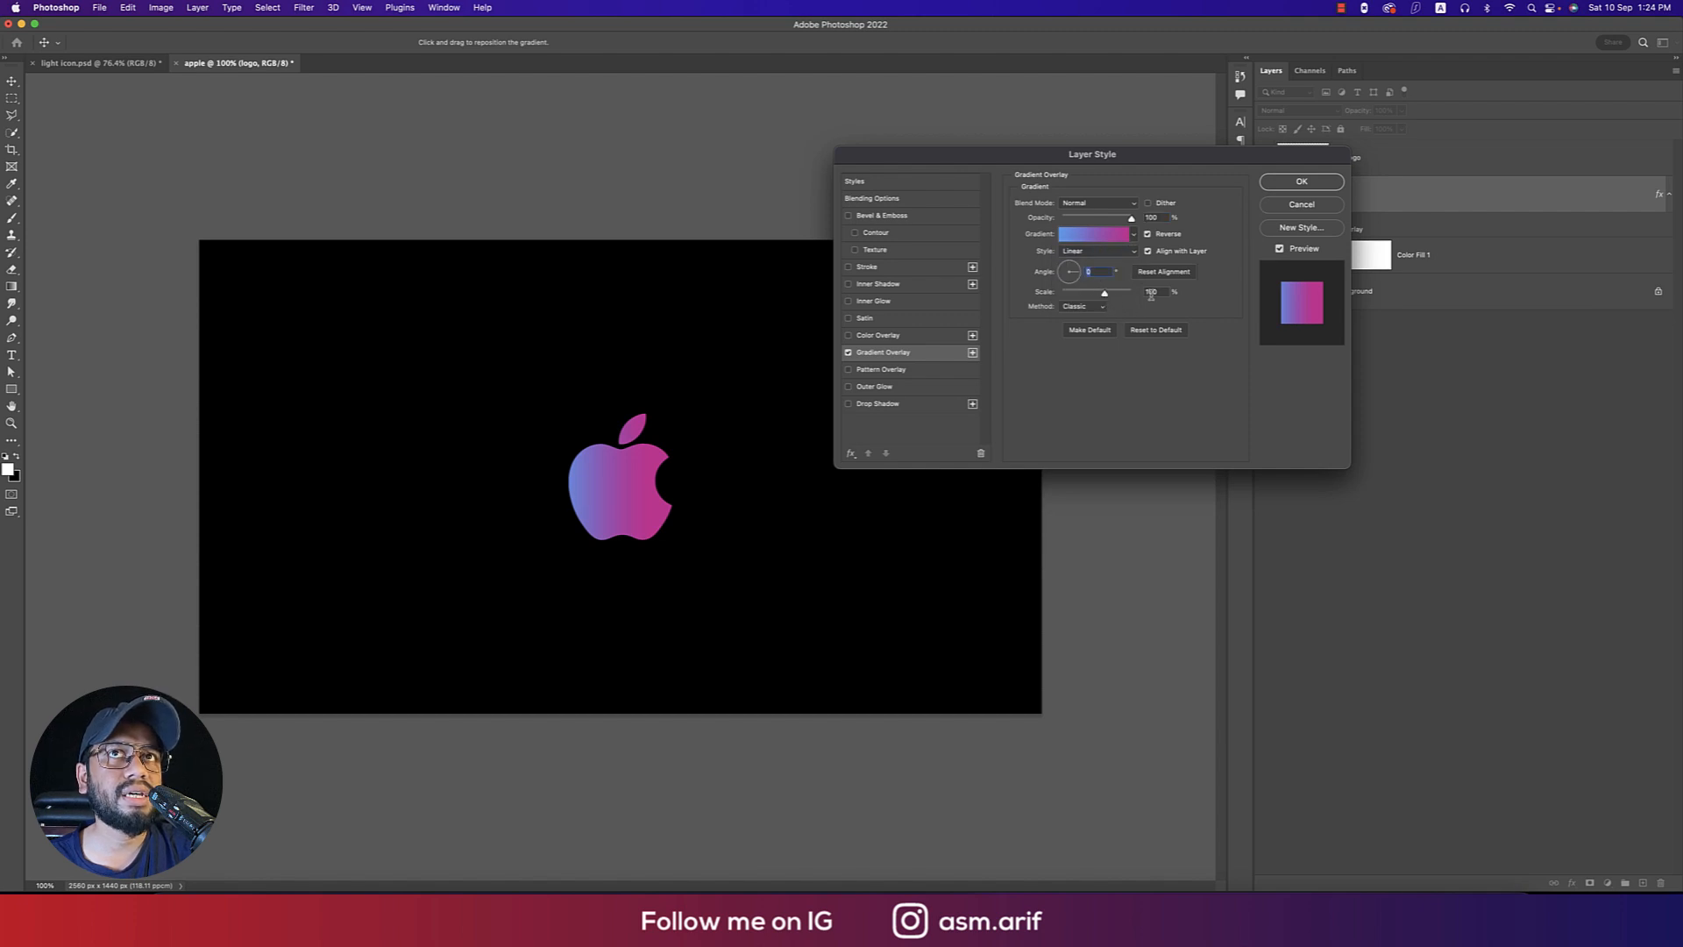
{"action": "mouse_move", "coordinate": [1106, 298]}
{"action": "left_mouse_down"}
{"action": "mouse_move", "coordinate": [1144, 298]}
{"action": "mouse_move", "coordinate": [1099, 297]}
{"action": "left_mouse_up"}
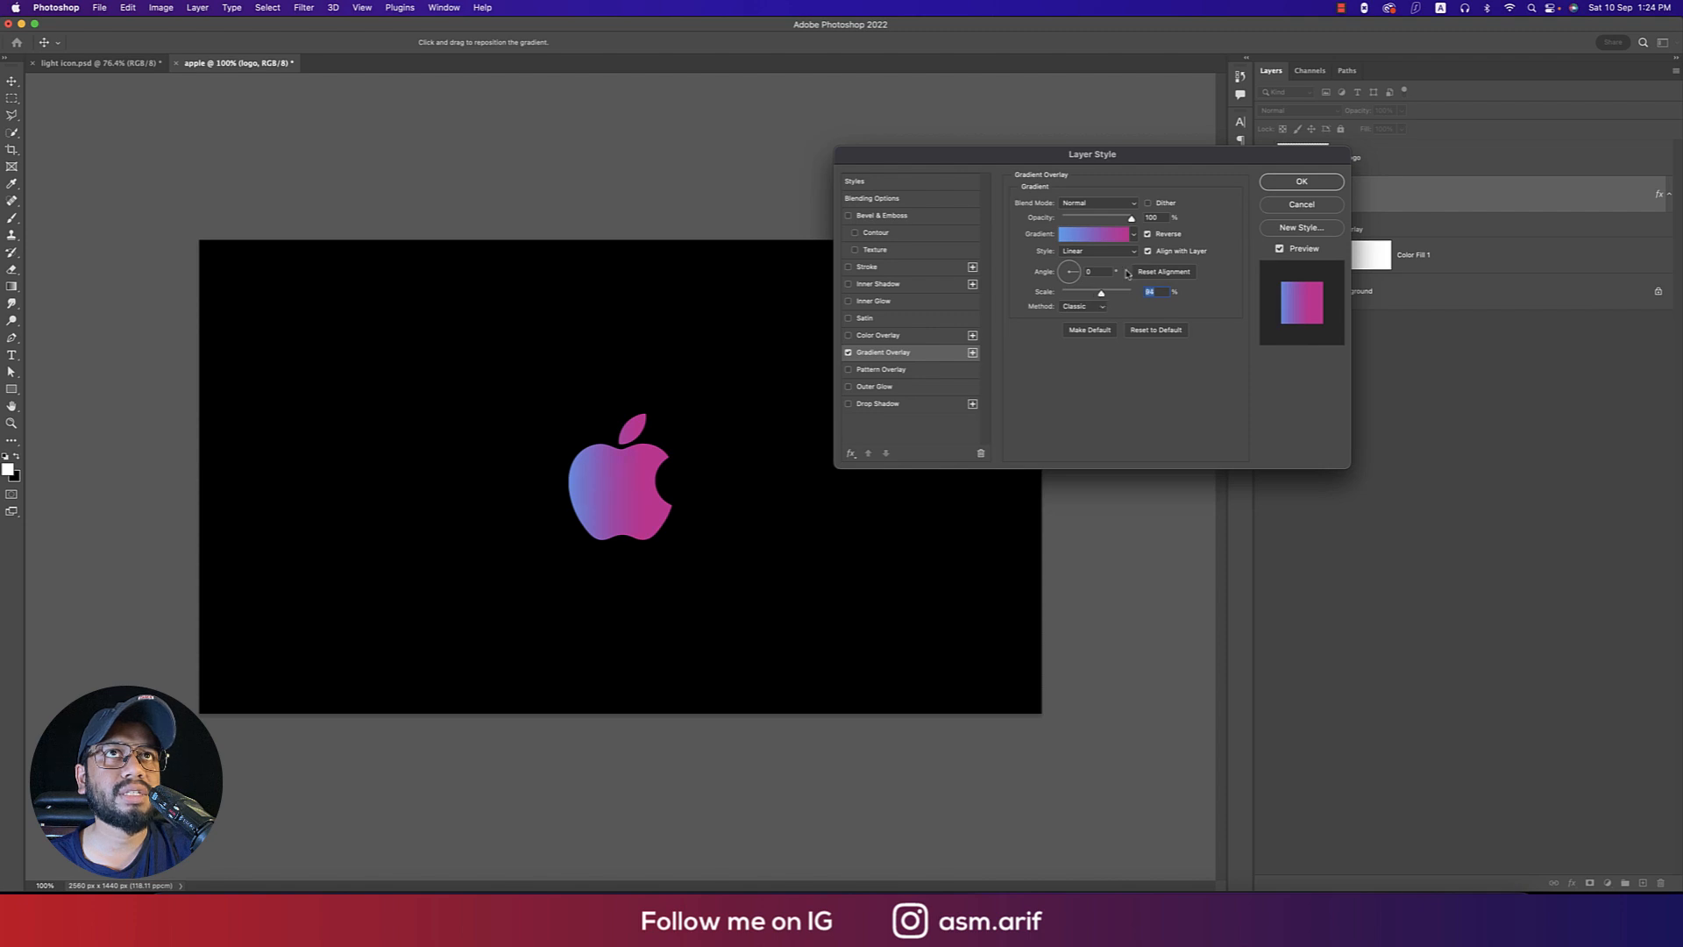
{"action": "left_click", "coordinate": [1302, 181]}
{"action": "right_click", "coordinate": [1456, 201]}
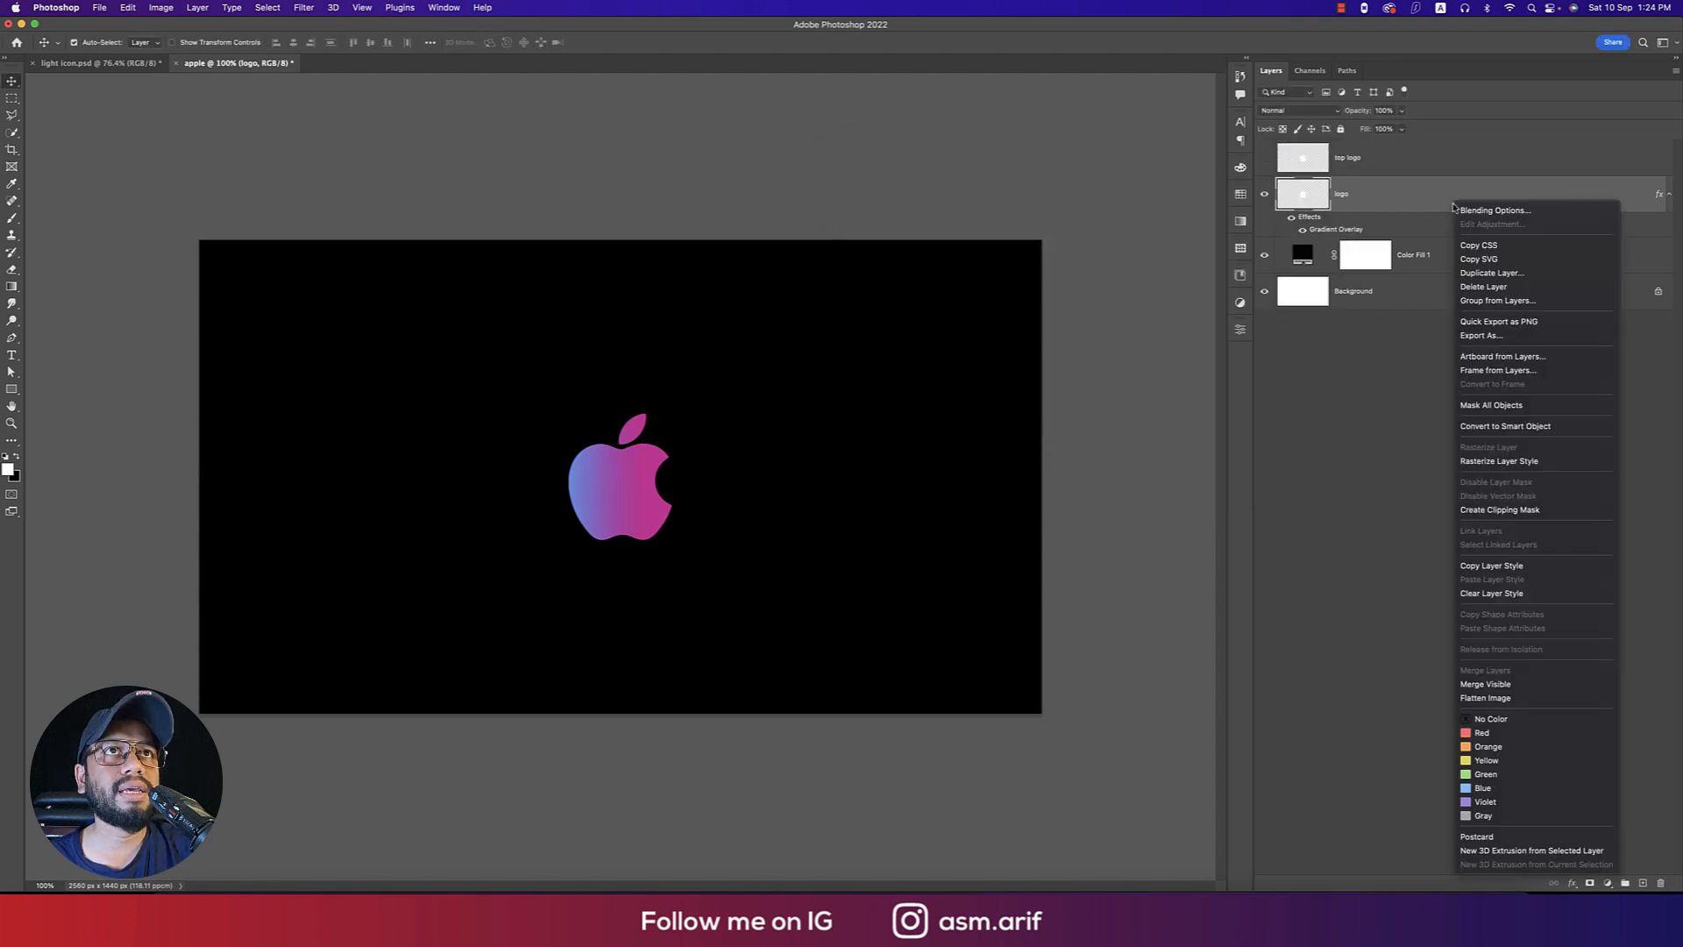
{"action": "left_click", "coordinate": [1418, 203]}
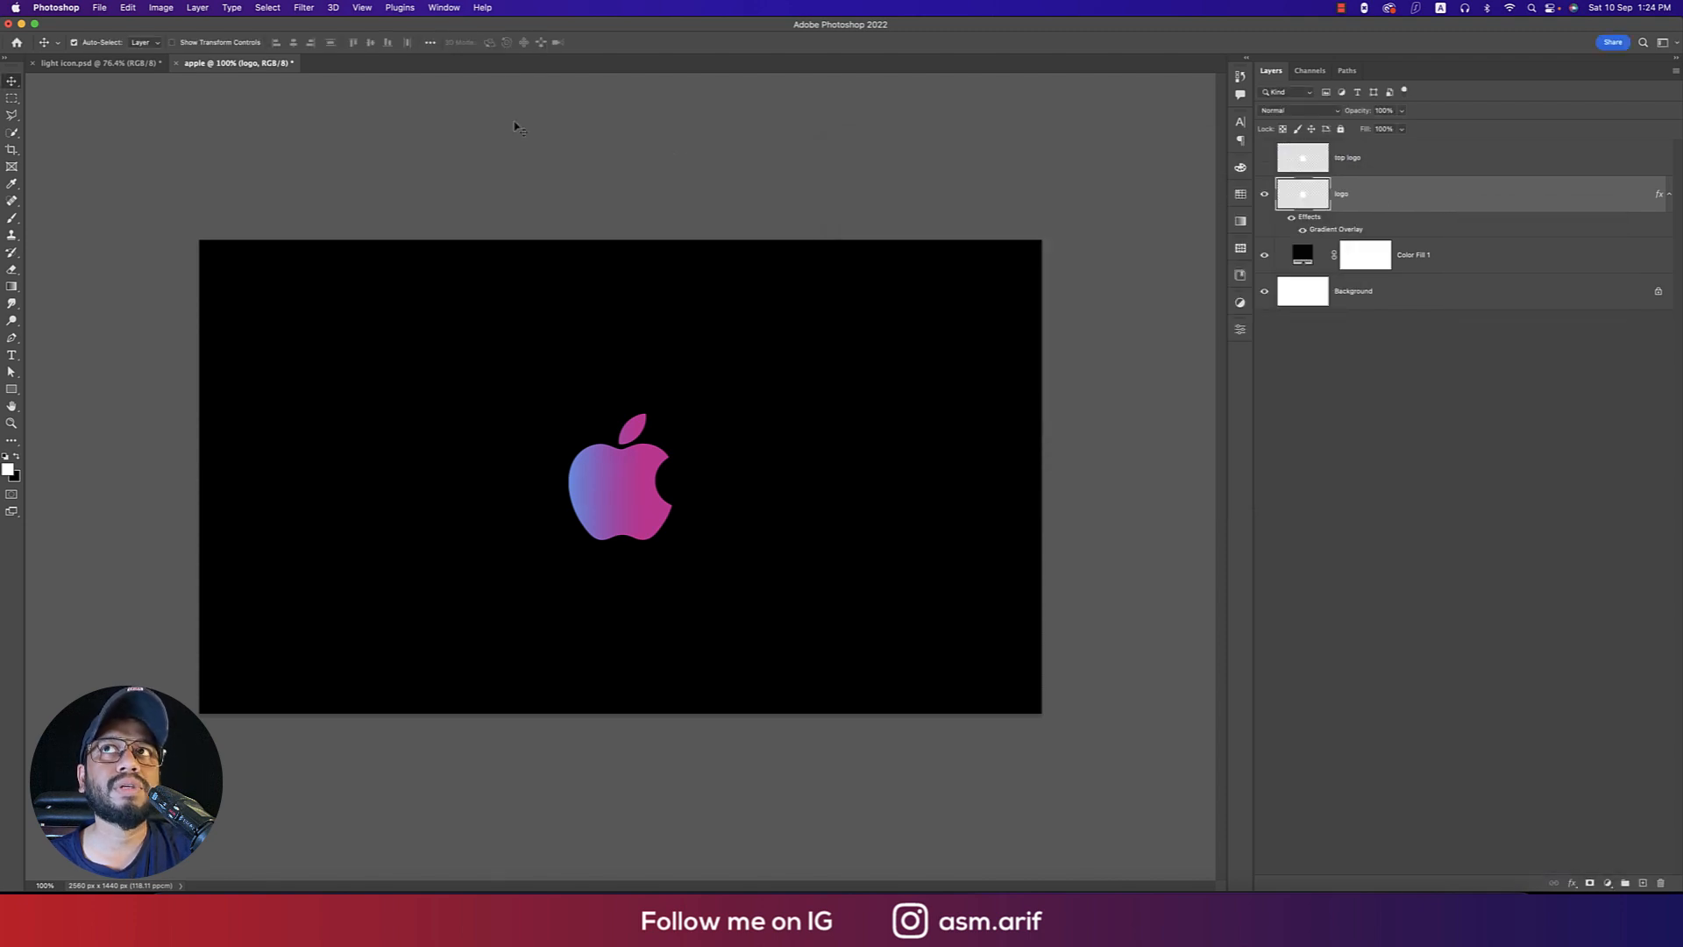
Apply a Gaussian Blur to the logo layer, lowering the radius slightly to keep the apple shape recognisable
{"action": "left_click", "coordinate": [302, 9]}
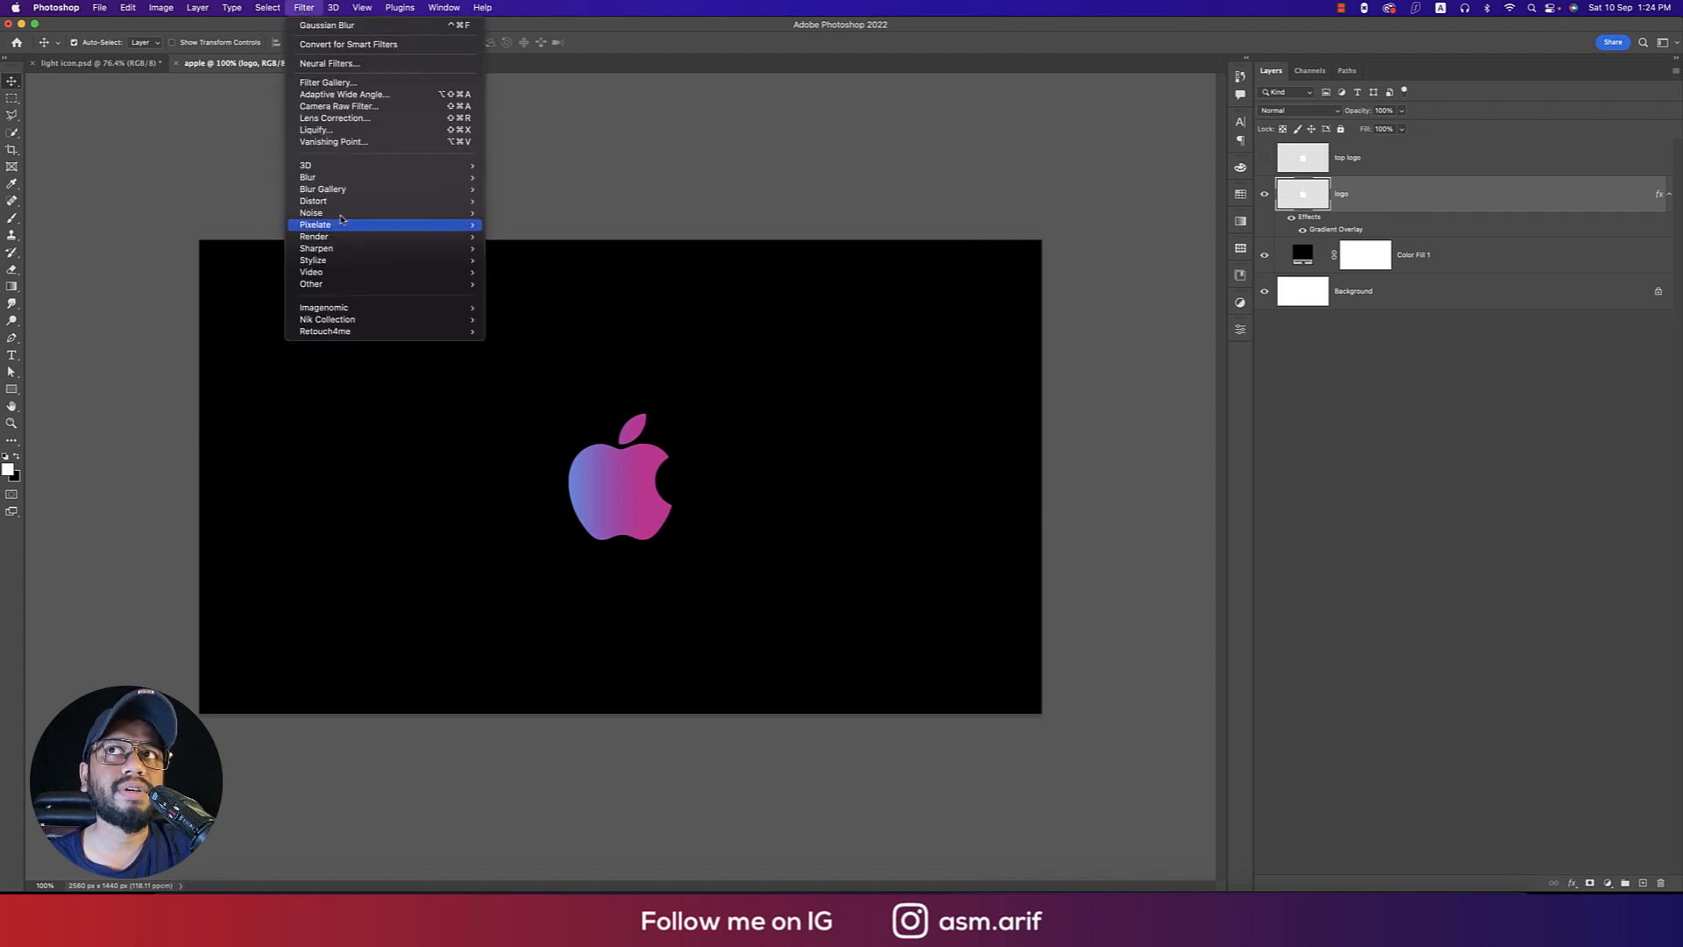
{"action": "mouse_move", "coordinate": [349, 179]}
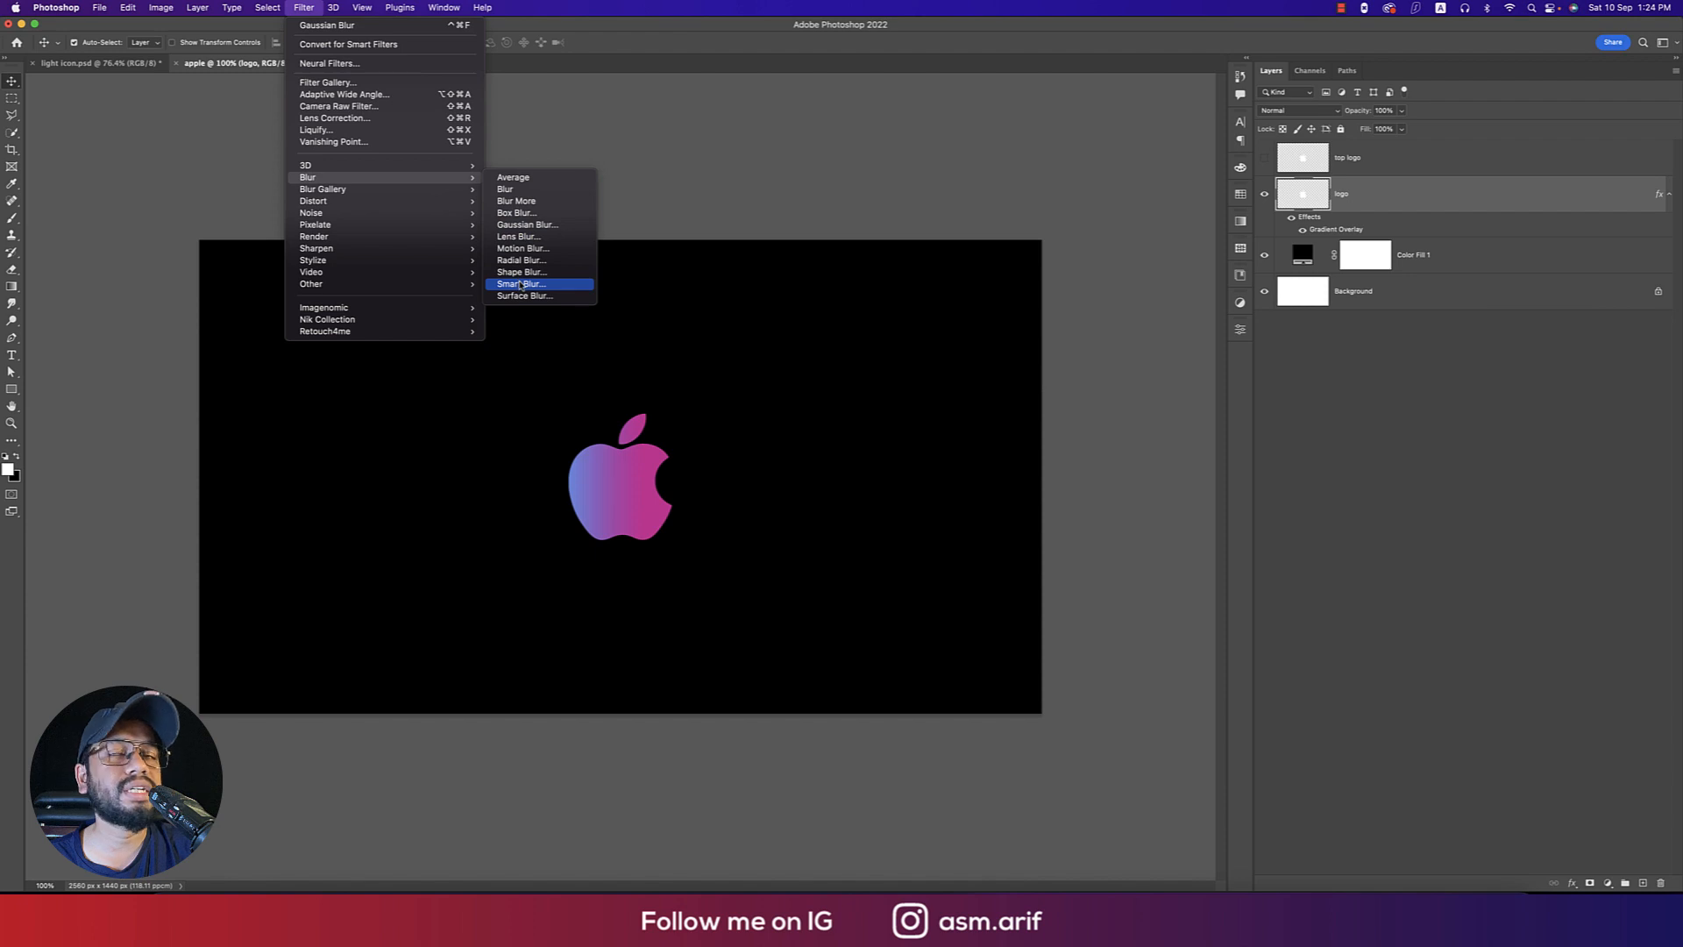
{"action": "left_click", "coordinate": [526, 225]}
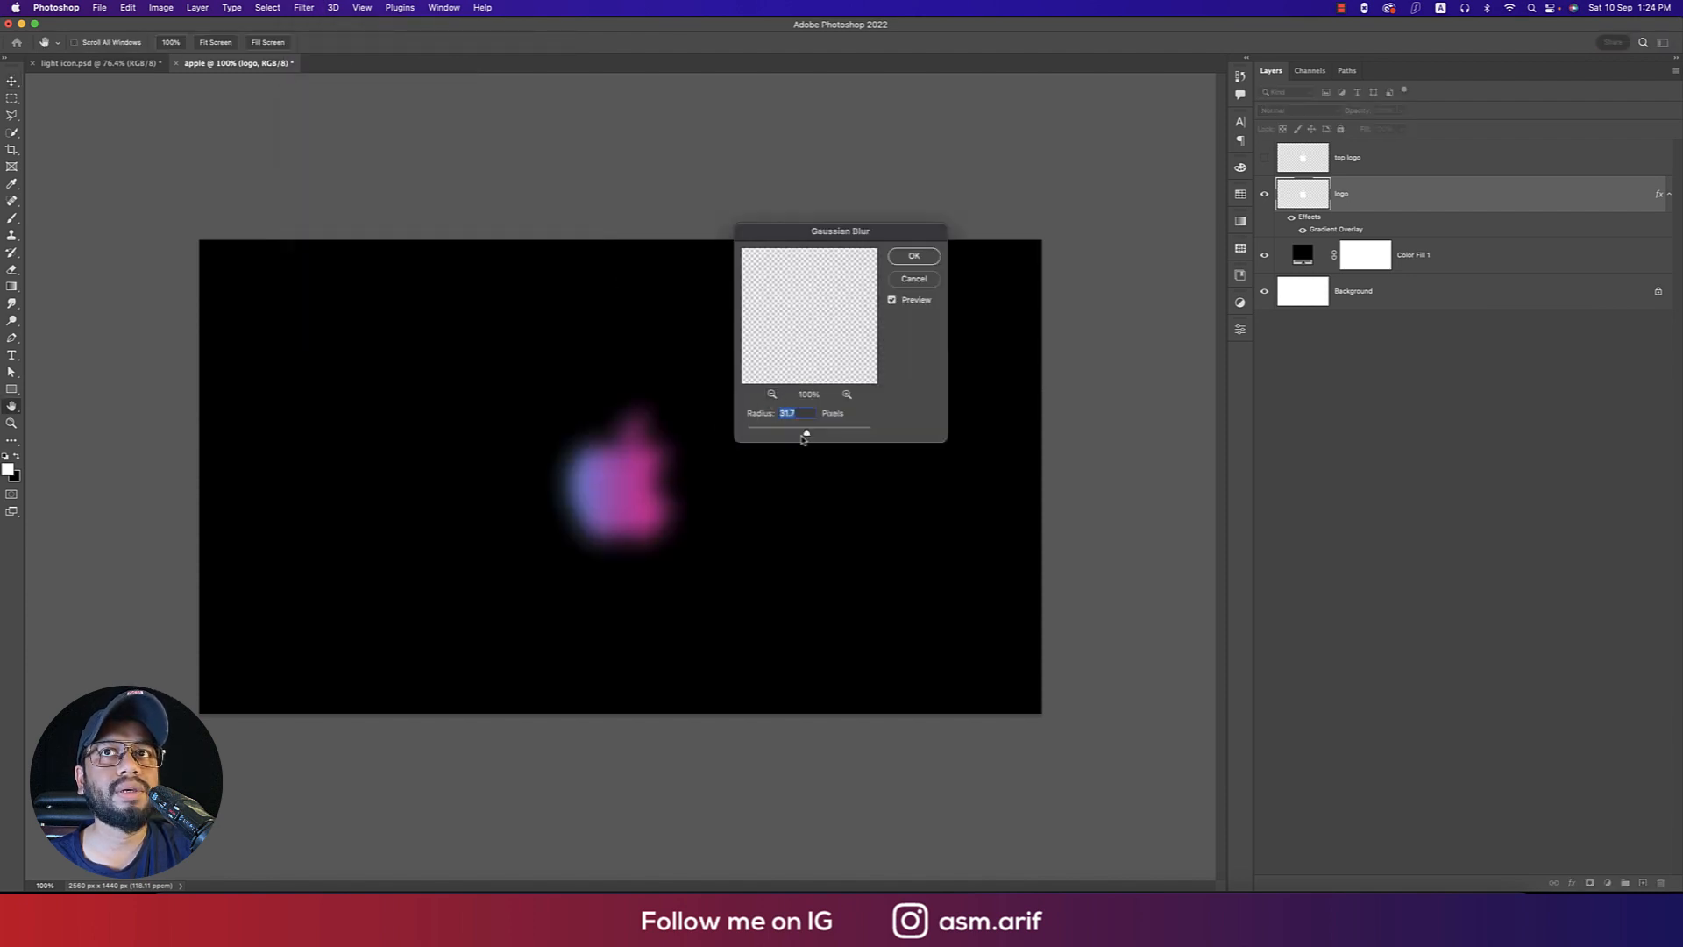
{"action": "mouse_move", "coordinate": [806, 433]}
{"action": "left_mouse_down"}
{"action": "mouse_move", "coordinate": [785, 432]}
{"action": "mouse_move", "coordinate": [802, 434]}
{"action": "left_mouse_up"}
{"action": "left_click", "coordinate": [895, 262]}
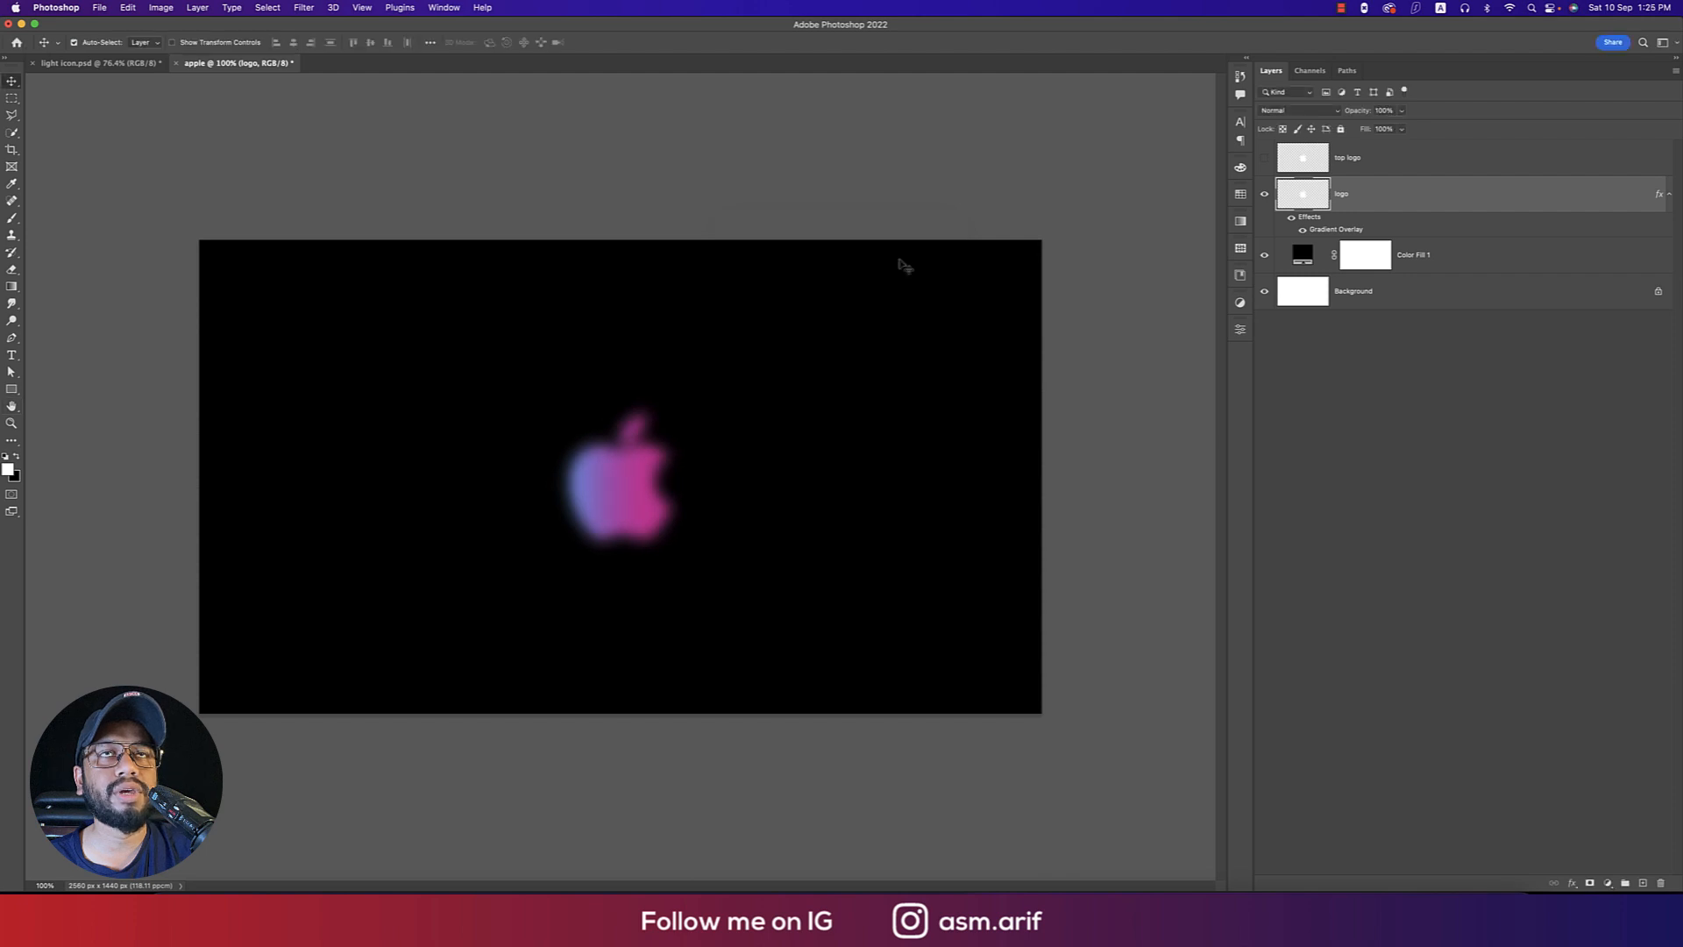
Duplicate the blurred logo layer and clip a Brightness/Contrast adjustment to the copy with brightness 150 and contrast 100
{"action": "key", "text": "super+j"}
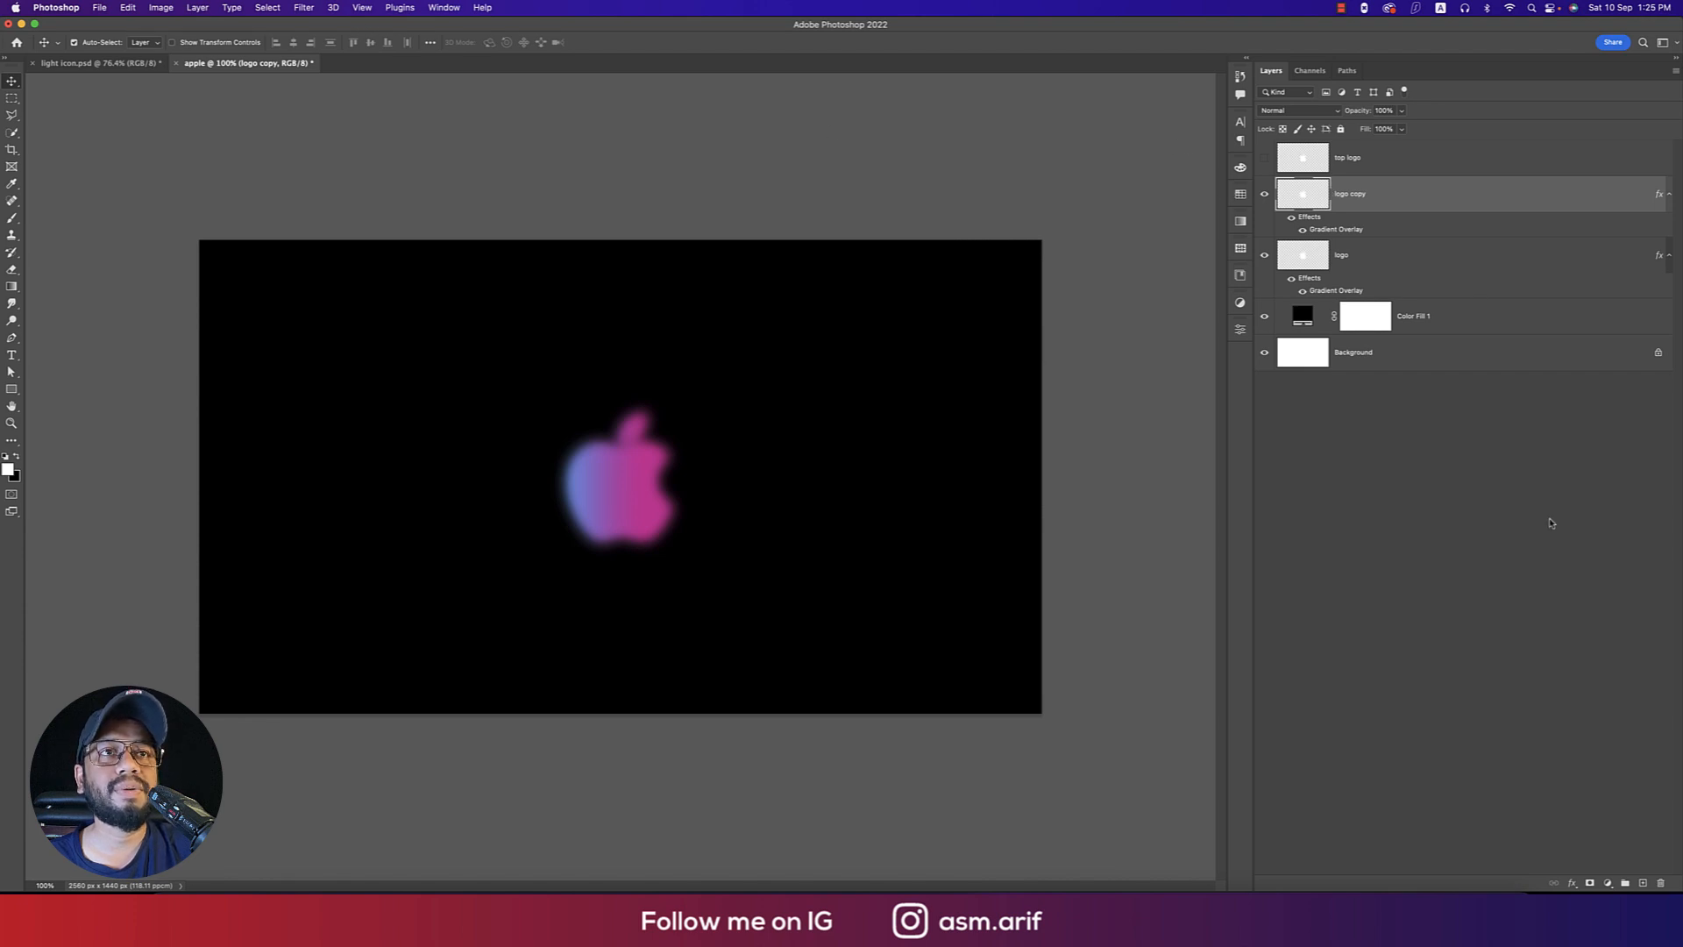
{"action": "left_click", "coordinate": [1608, 883]}
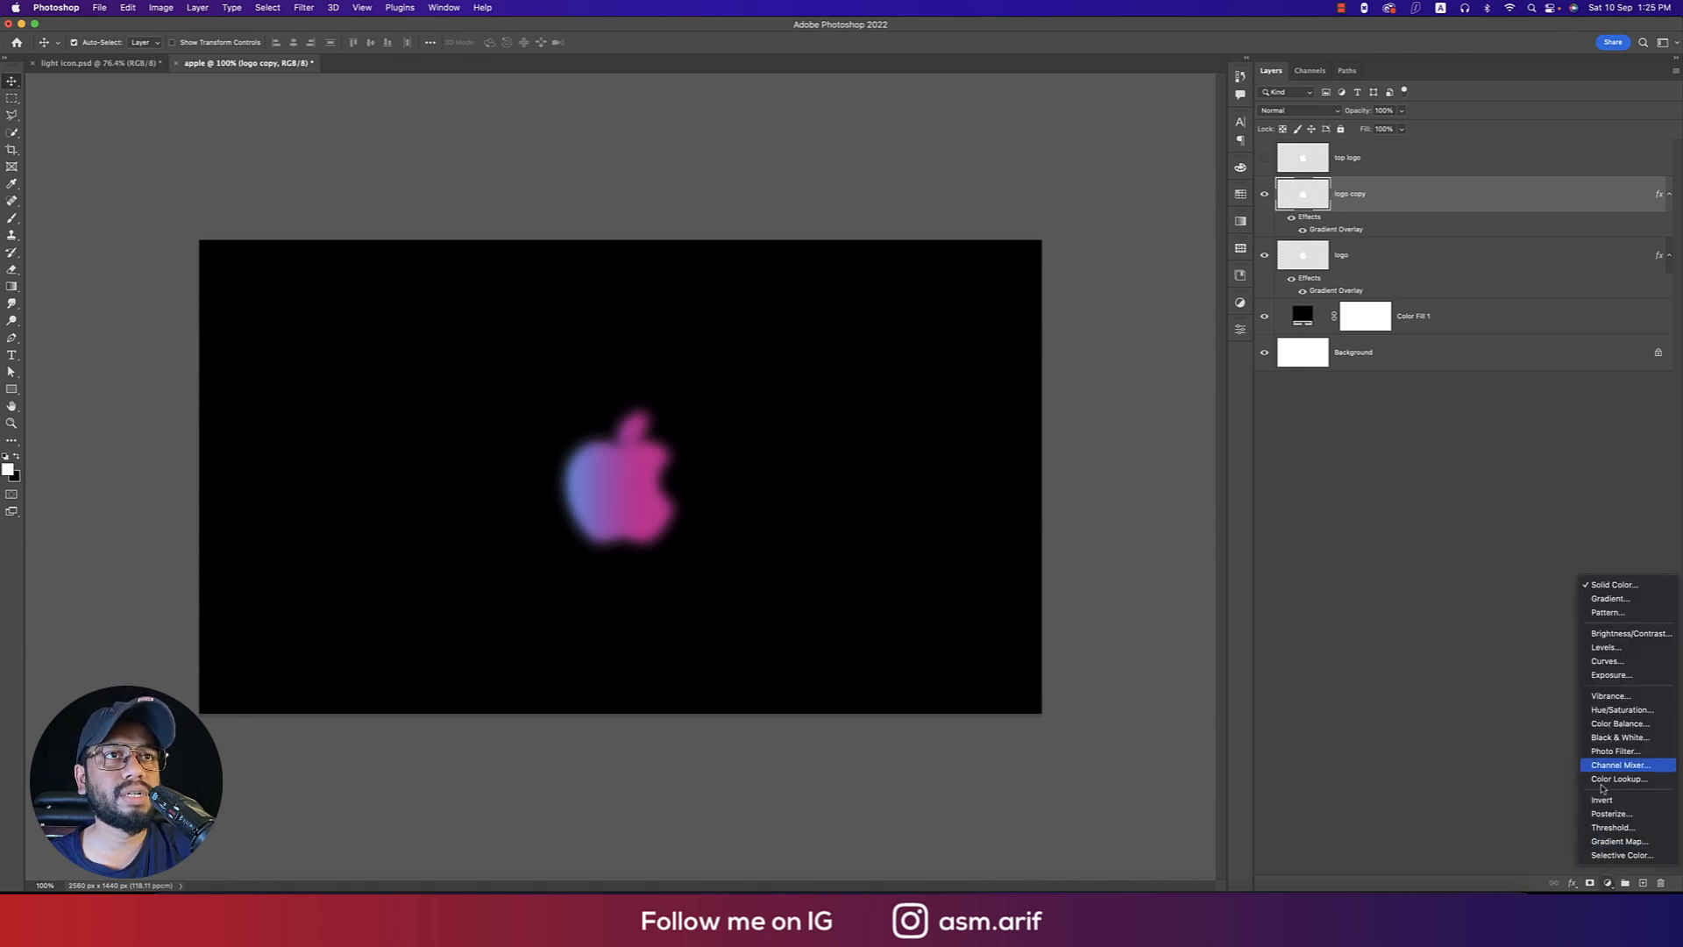
{"action": "key", "text": "Return"}
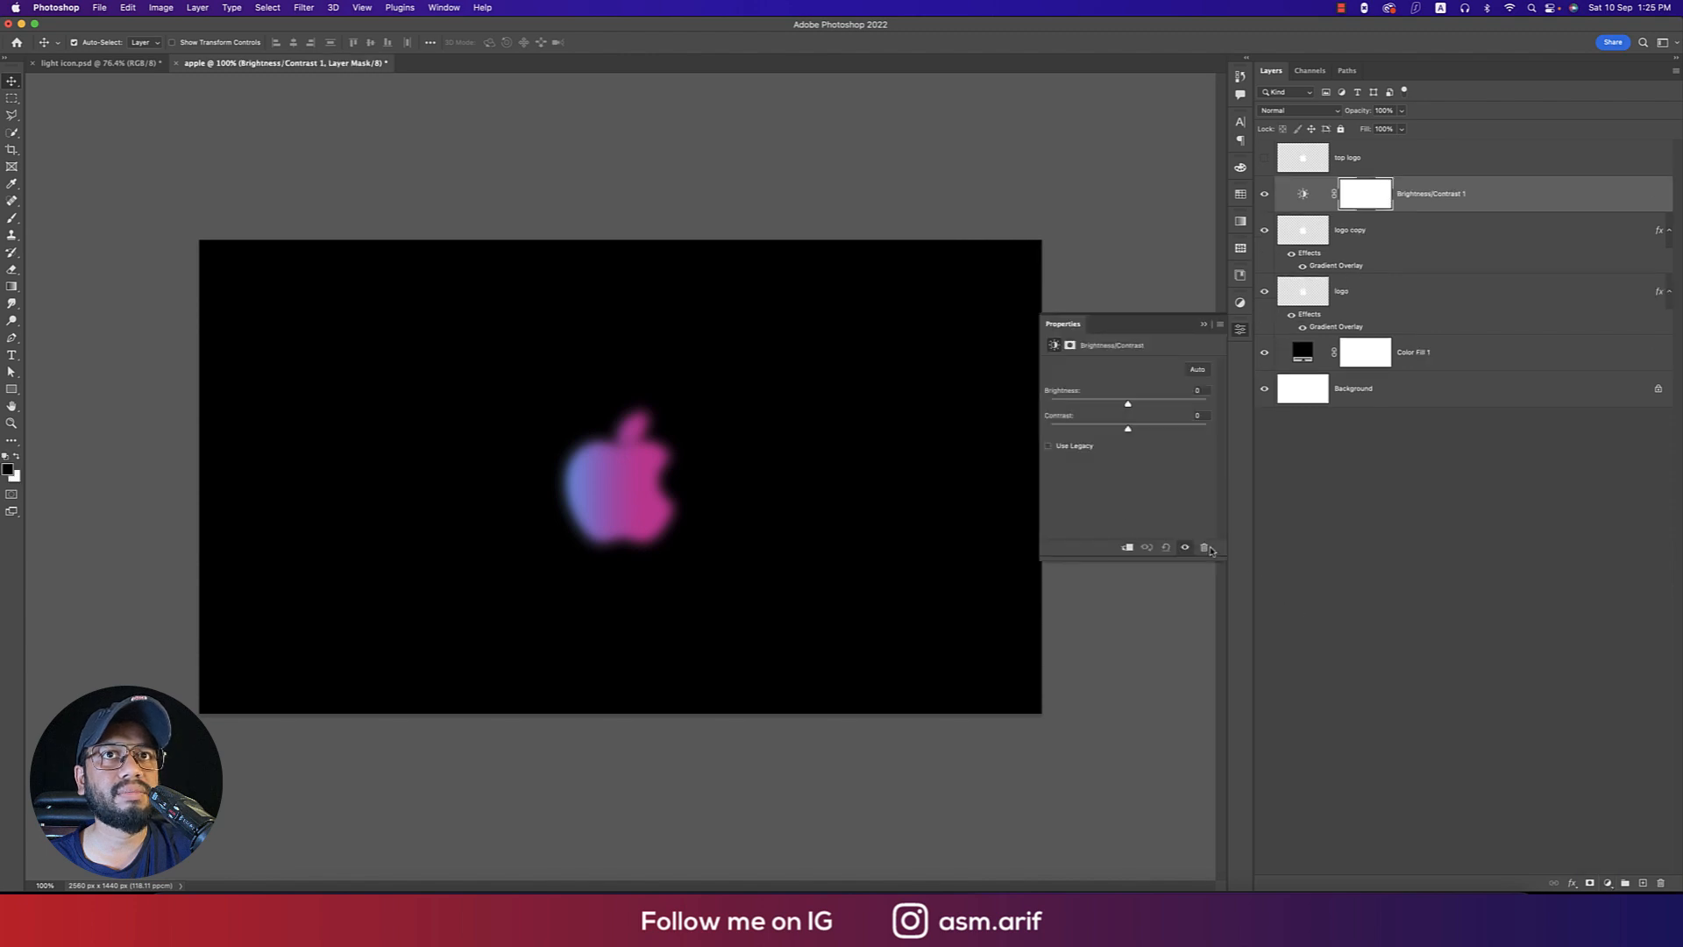
{"action": "left_click", "coordinate": [1123, 548]}
{"action": "left_click_drag", "start_coordinate": [1127, 406], "coordinate": [1209, 434]}
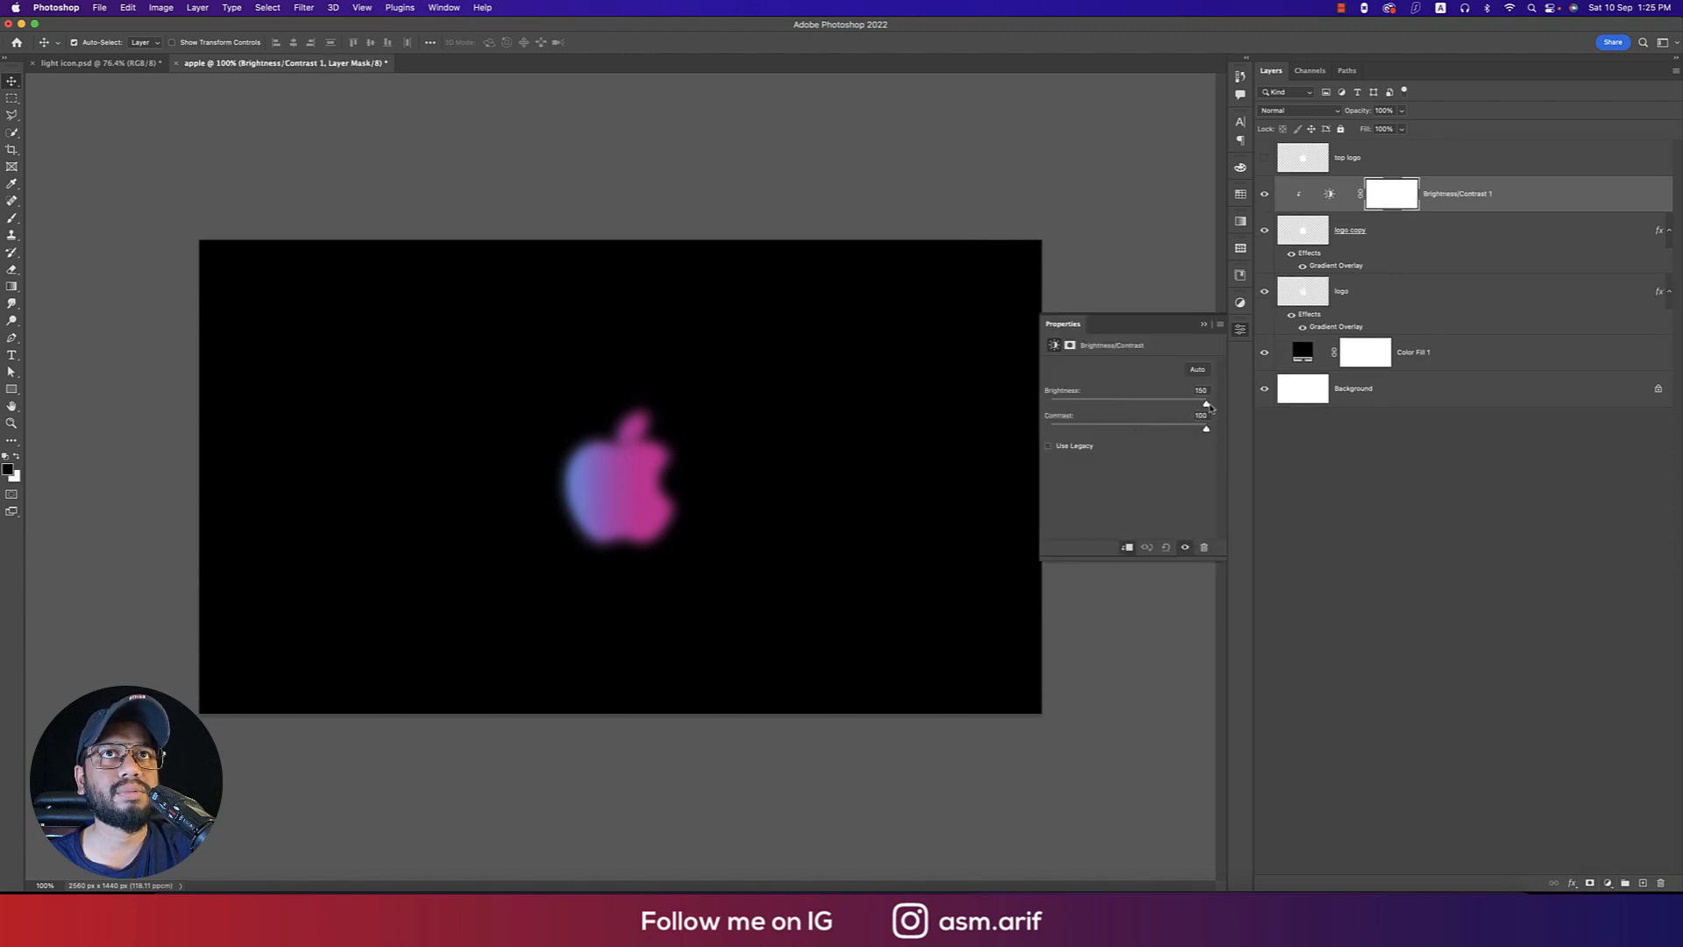
{"action": "left_click", "coordinate": [1203, 324]}
{"action": "left_click", "coordinate": [1265, 195]}
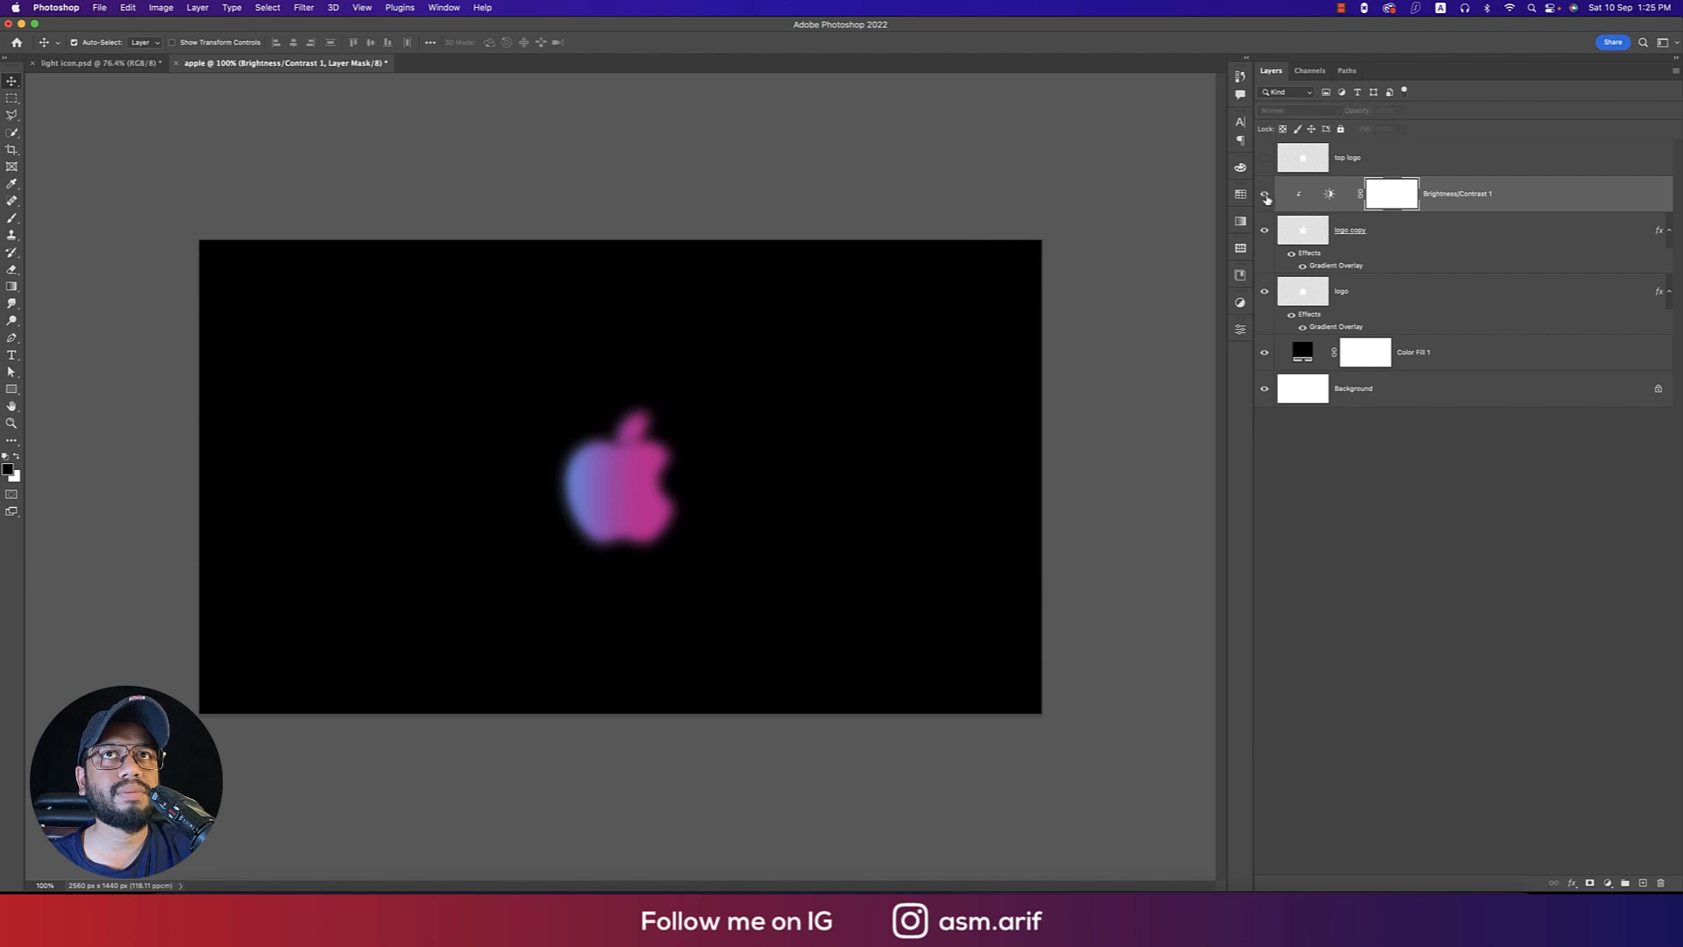
{"action": "left_click", "coordinate": [1265, 195]}
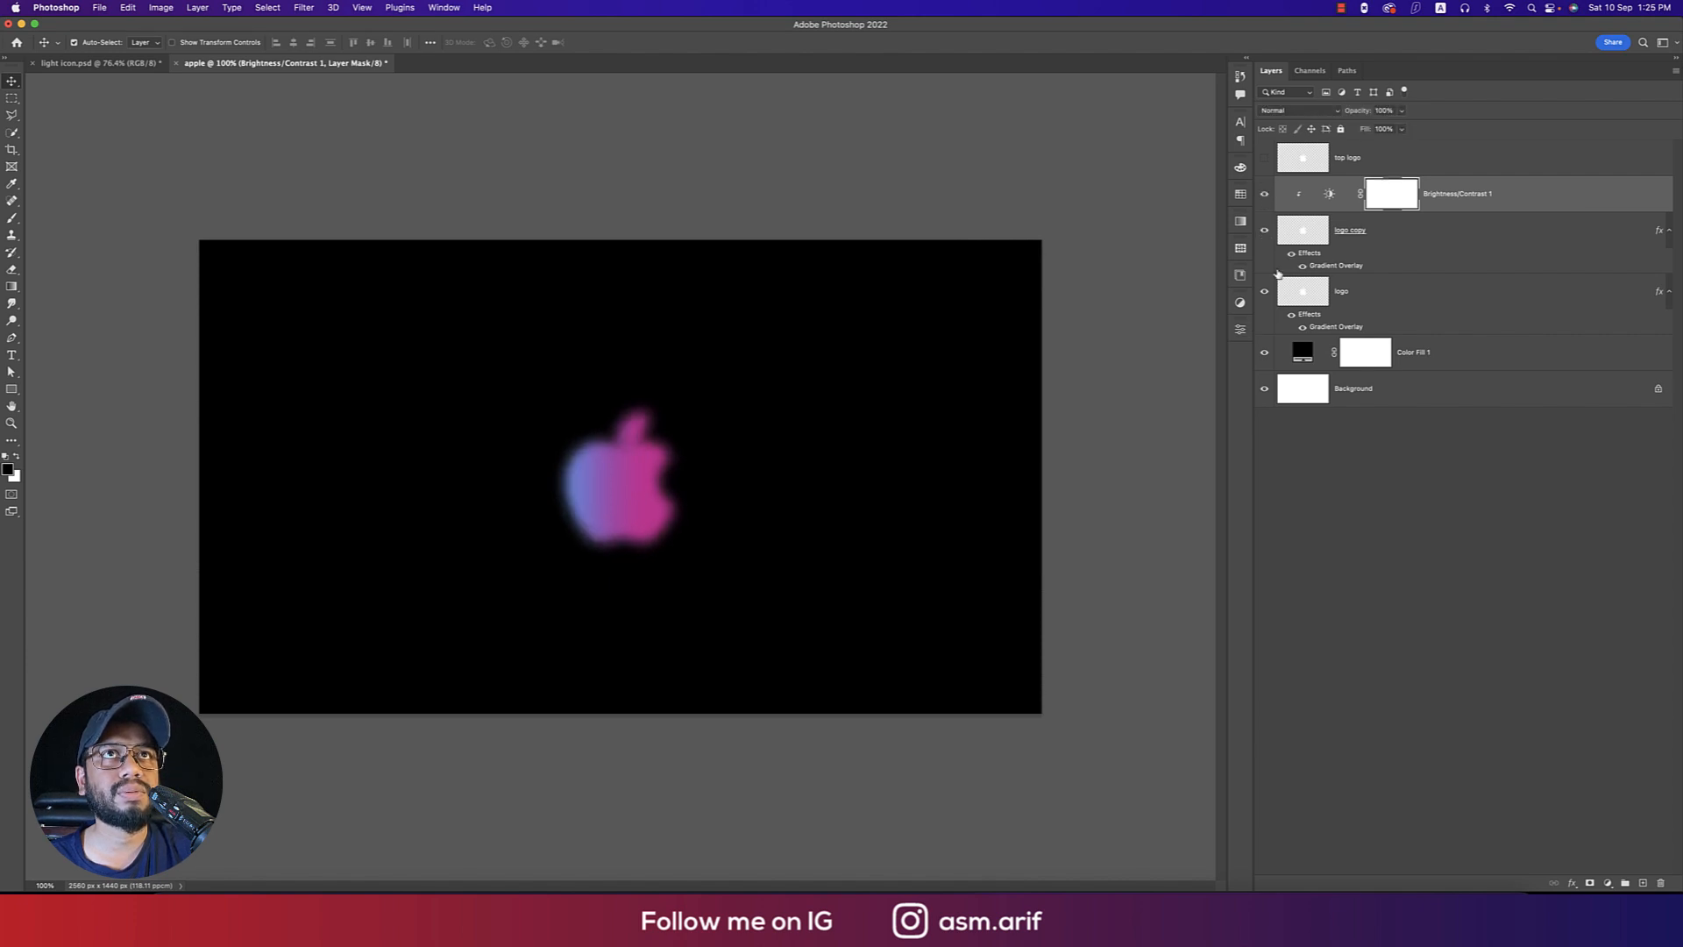
Show the top logo layer and duplicate the logo copy layer to strengthen the glow behind it
{"action": "left_click", "coordinate": [1291, 163]}
{"action": "left_click", "coordinate": [1265, 159]}
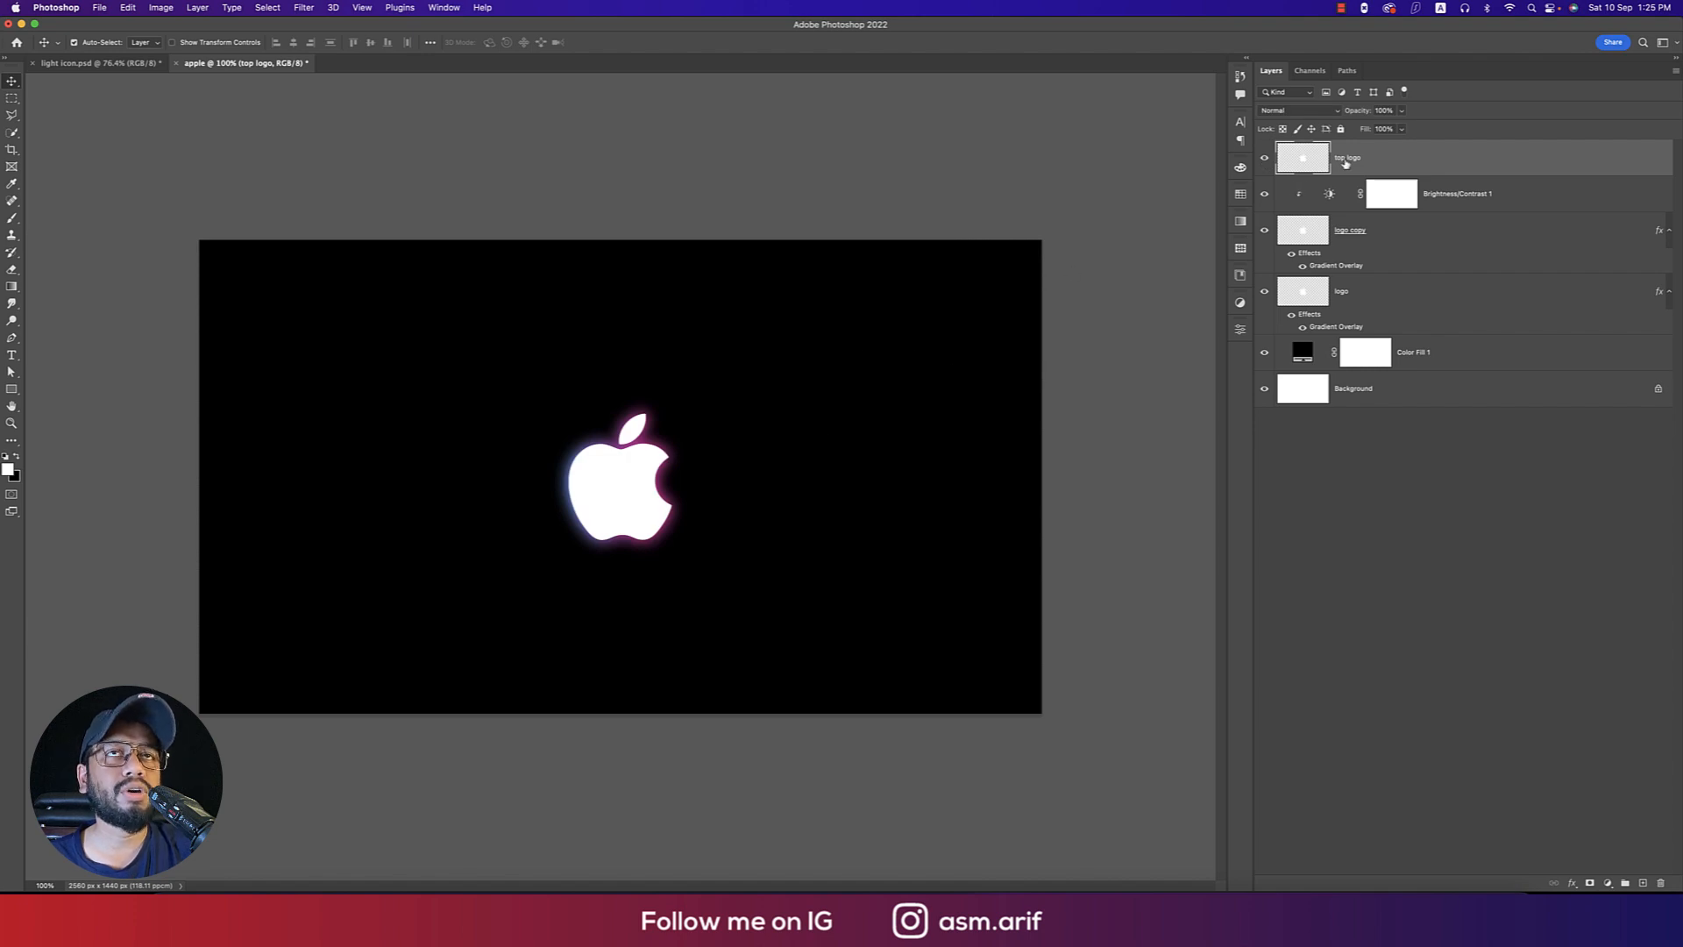
{"action": "left_click", "coordinate": [1265, 159]}
{"action": "left_click", "coordinate": [1265, 159]}
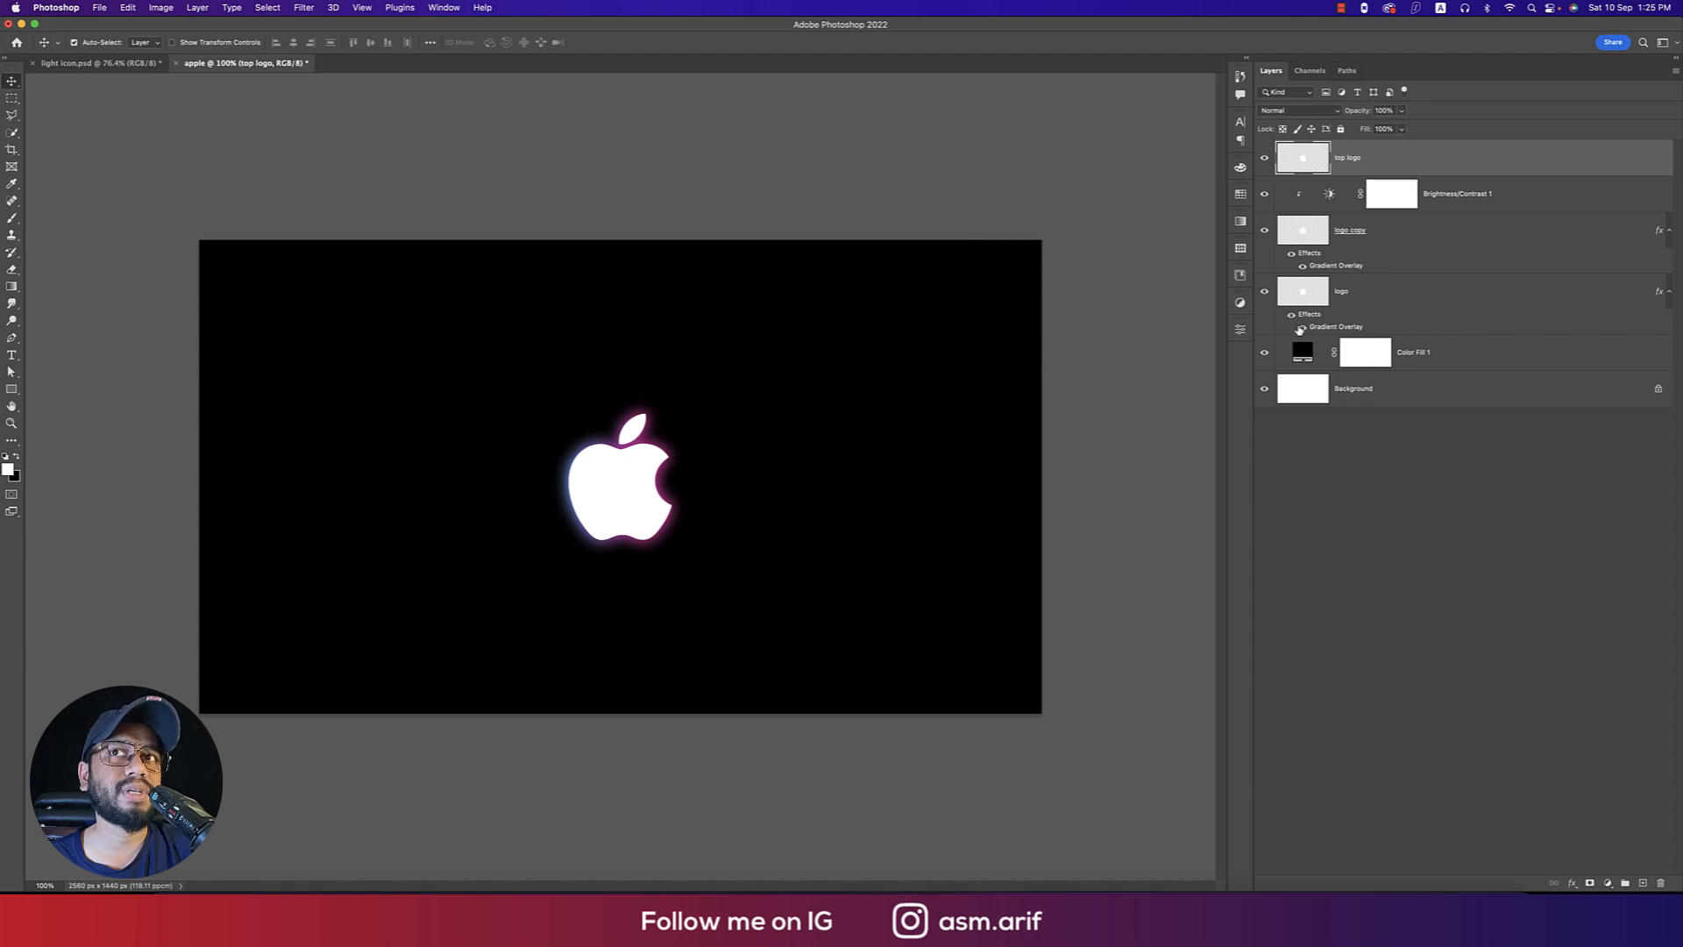
{"action": "left_click", "coordinate": [1365, 242]}
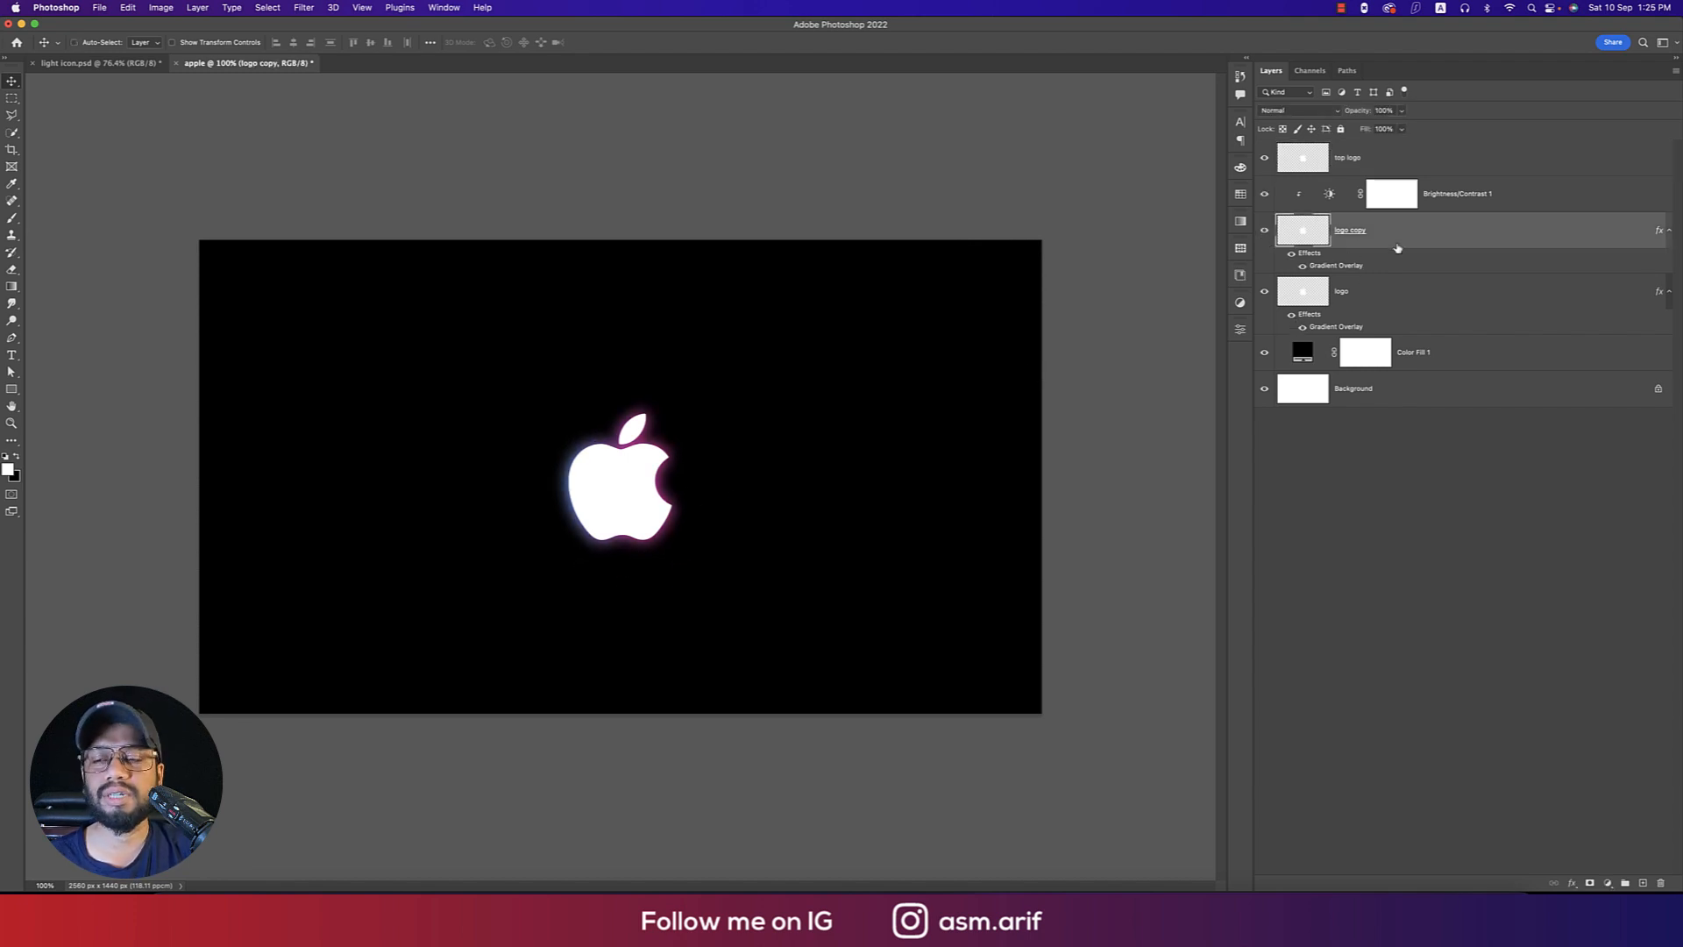
{"action": "key", "text": "super+j"}
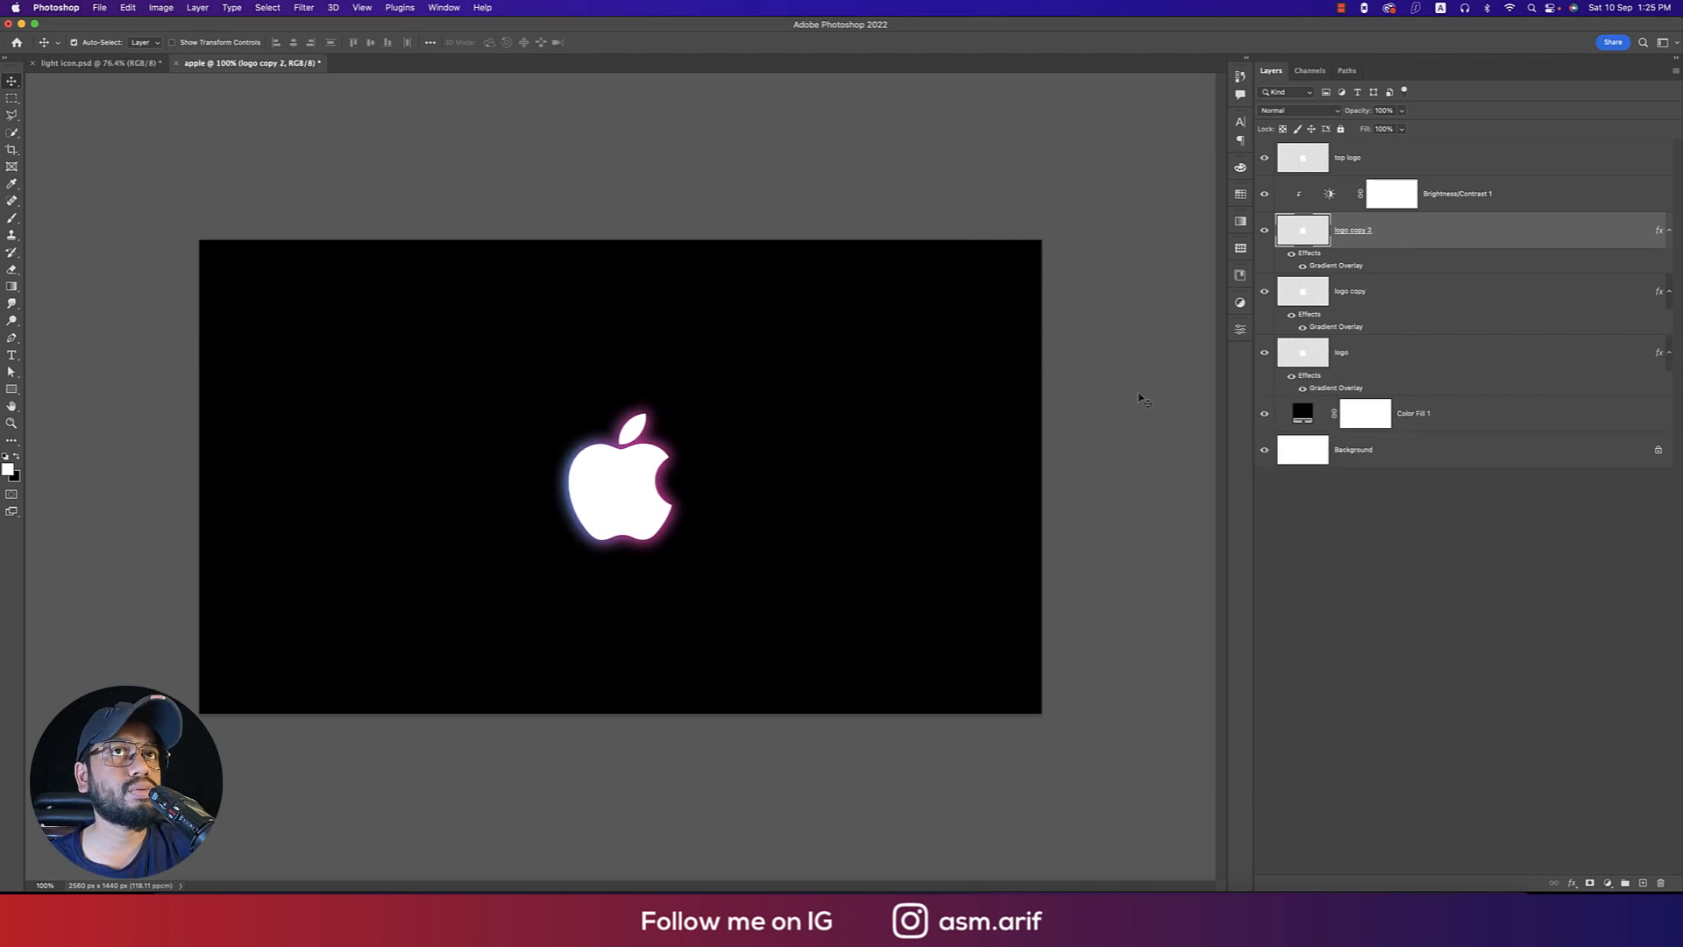
{"action": "left_click", "coordinate": [1344, 366]}
{"action": "key", "text": "super+j"}
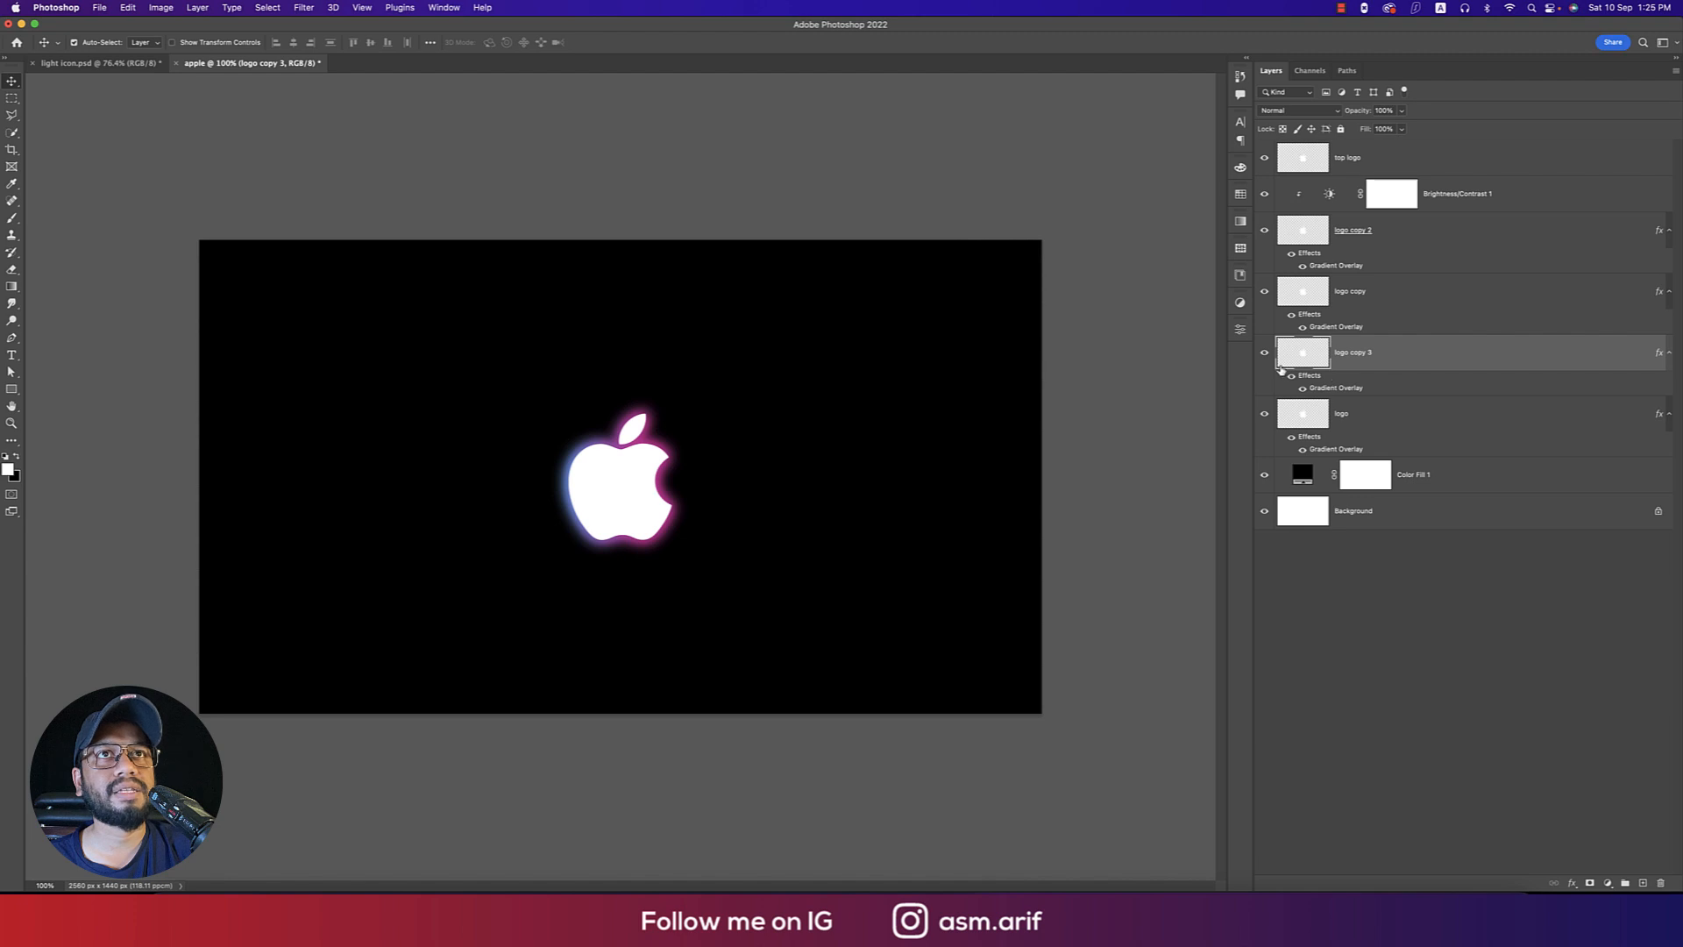
{"action": "key", "text": "BackSpace"}
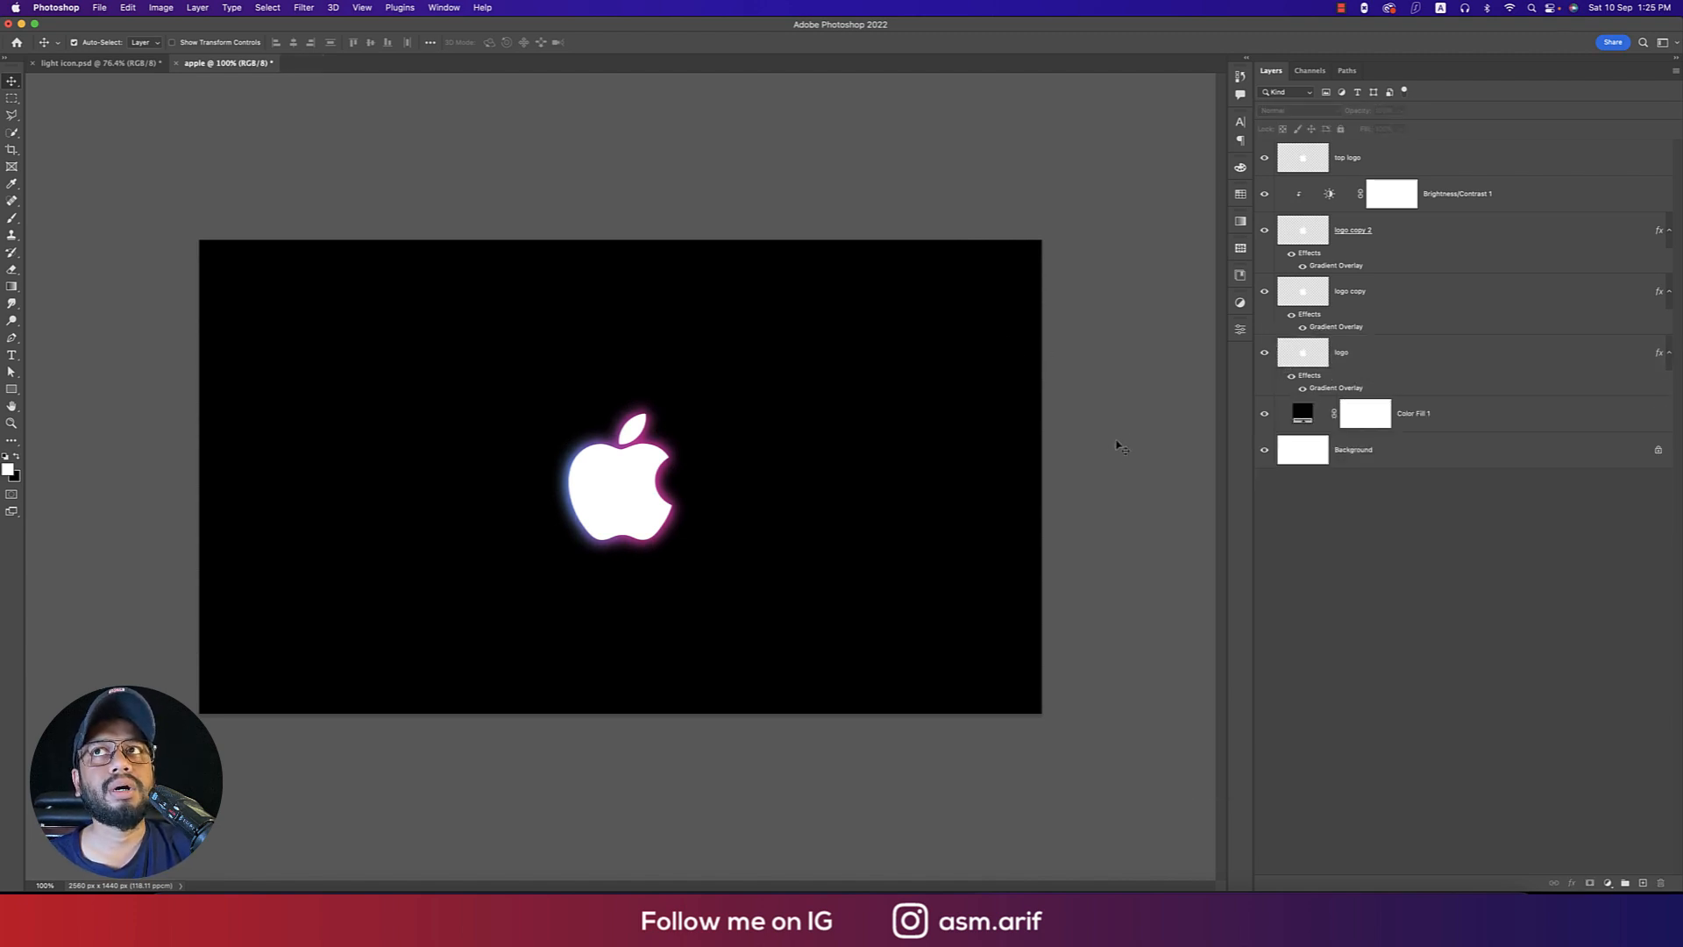
Place the iPhone 14 Pro image as embedded, enlarge it to about 53%, and move its layer directly below the logo layer
{"action": "left_click", "coordinate": [99, 8]}
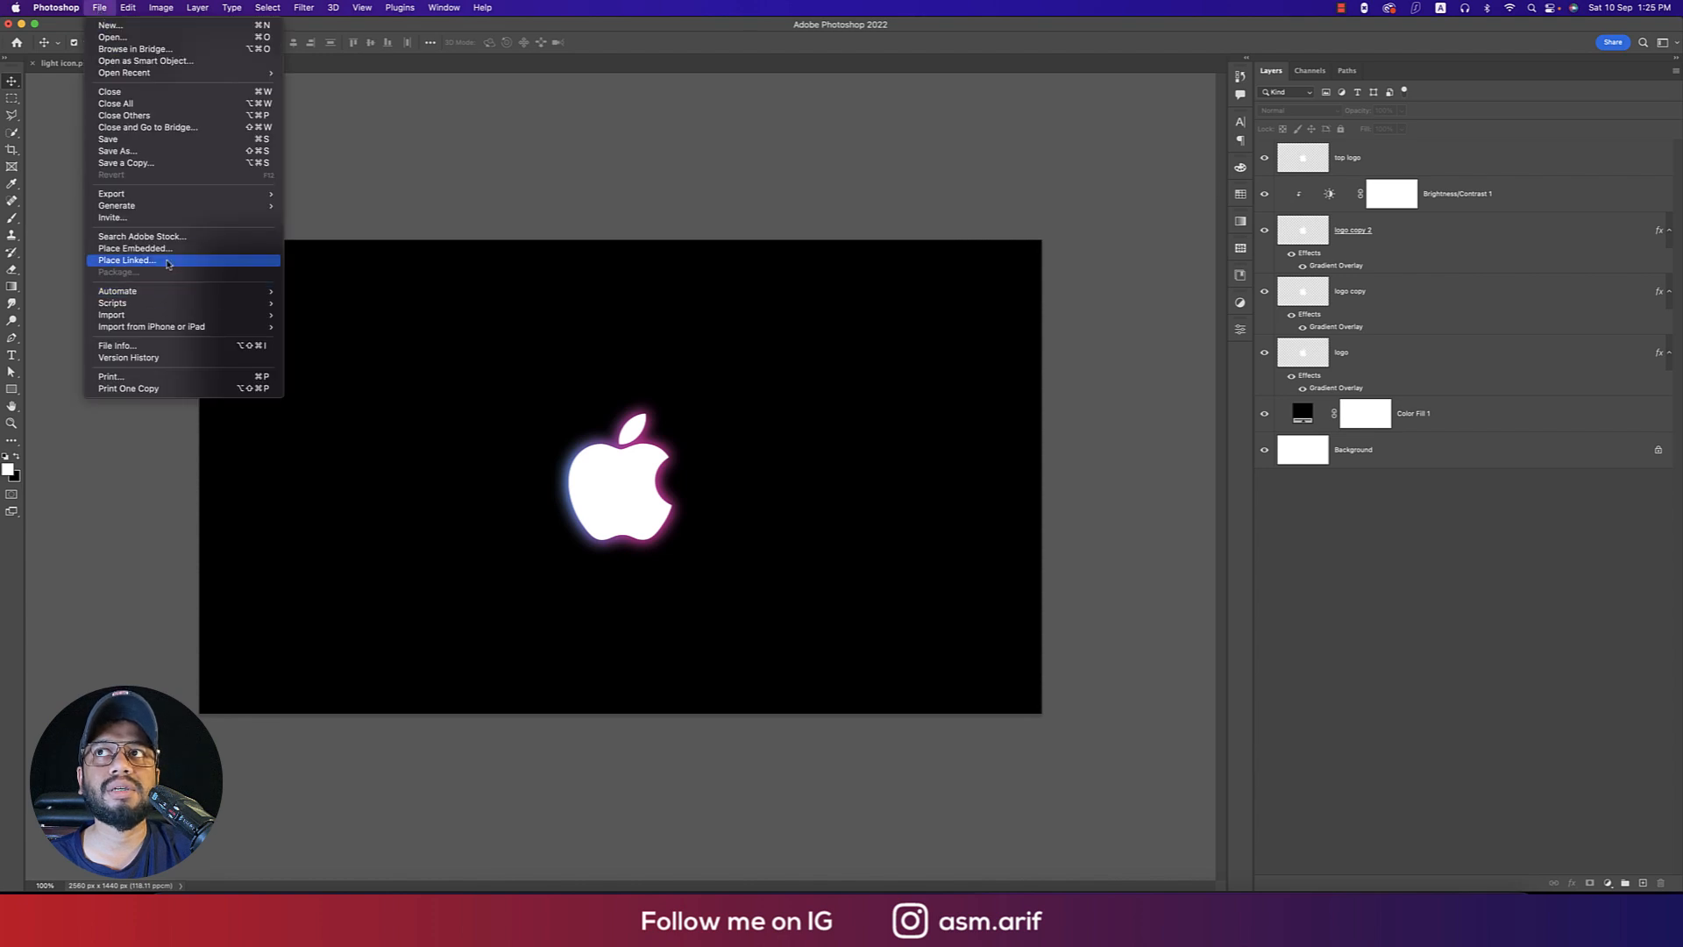
{"action": "left_click", "coordinate": [263, 249]}
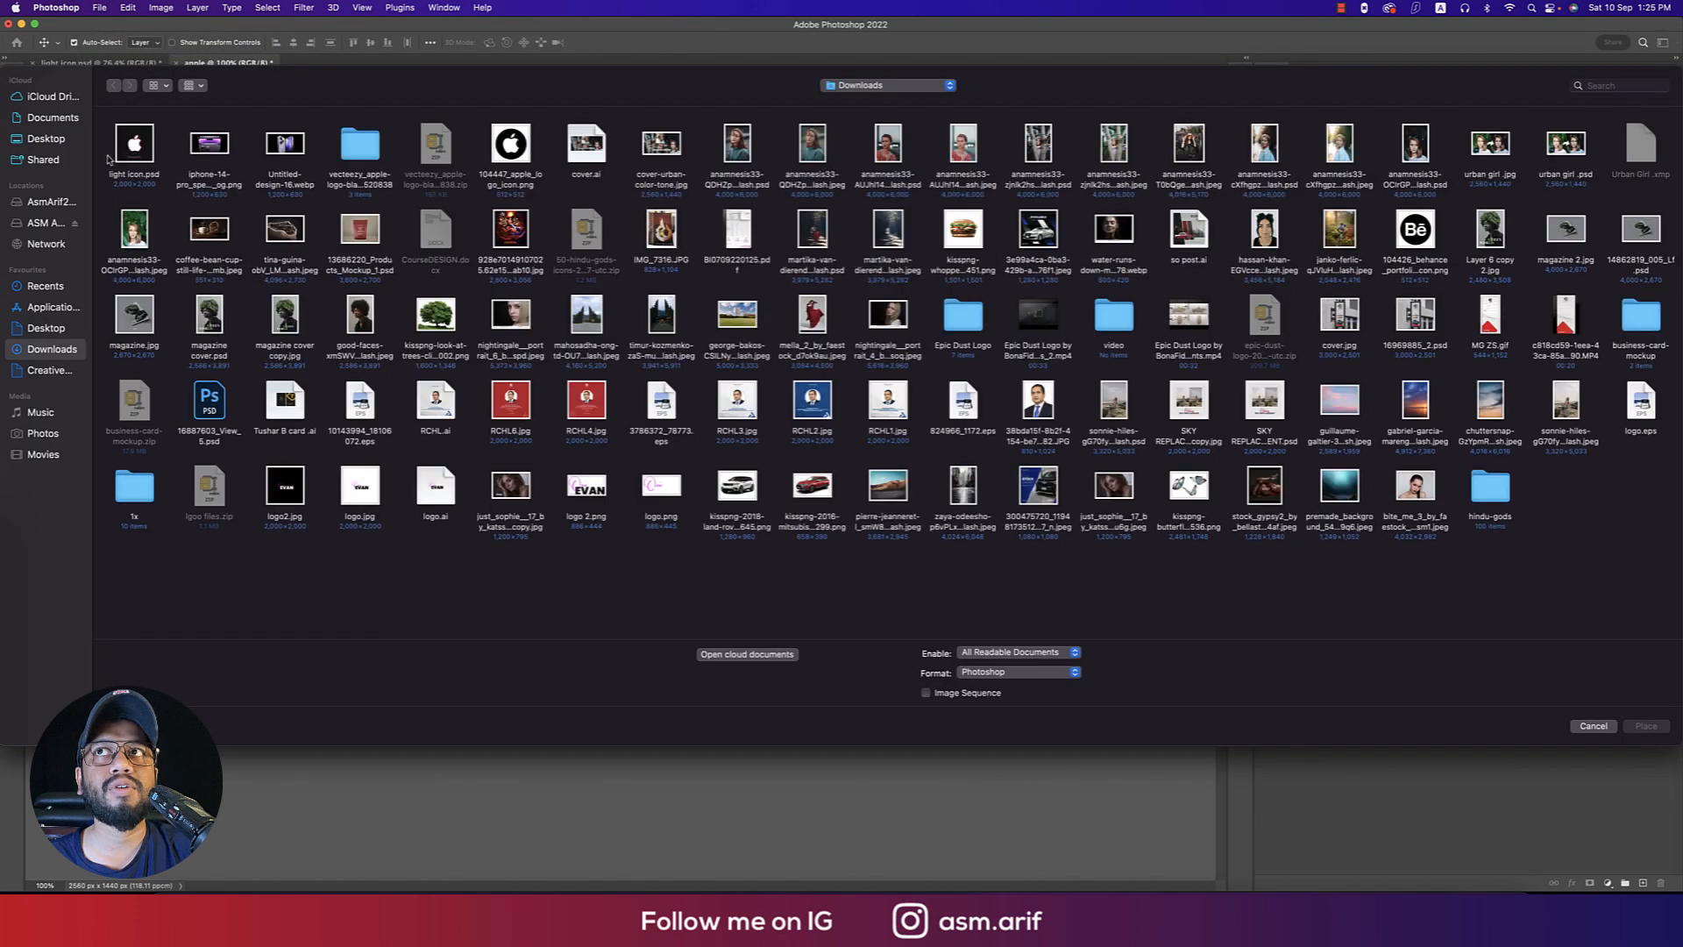
{"action": "double_click", "coordinate": [210, 143]}
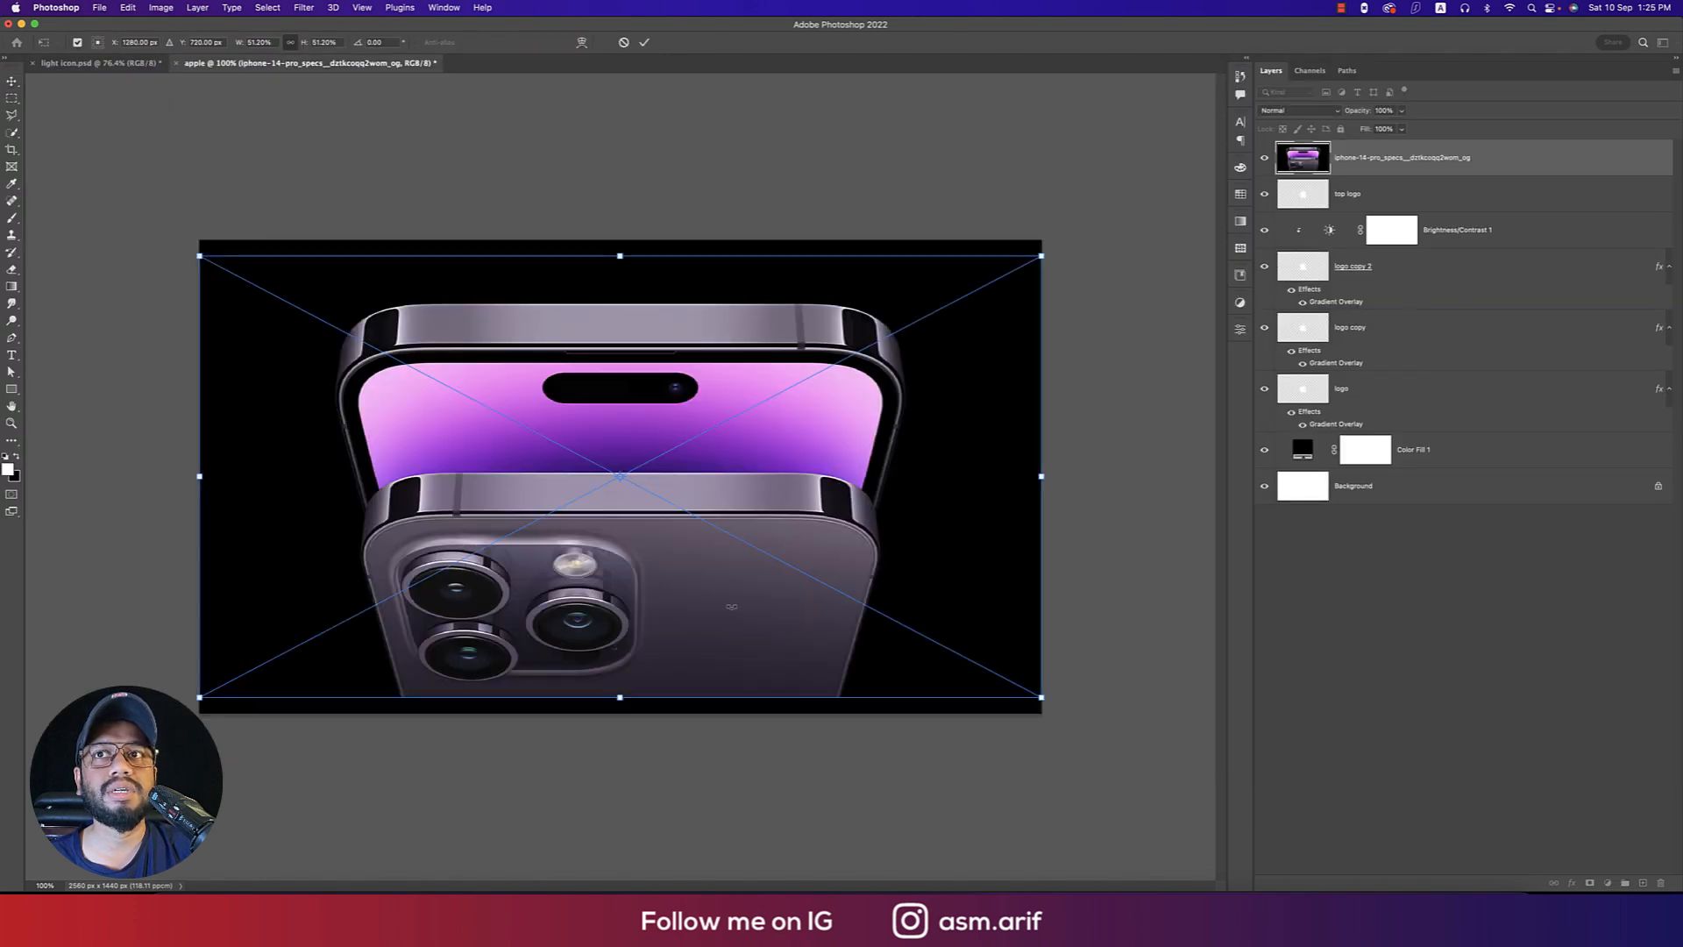
{"action": "left_click_drag", "start_coordinate": [620, 699], "coordinate": [620, 714]}
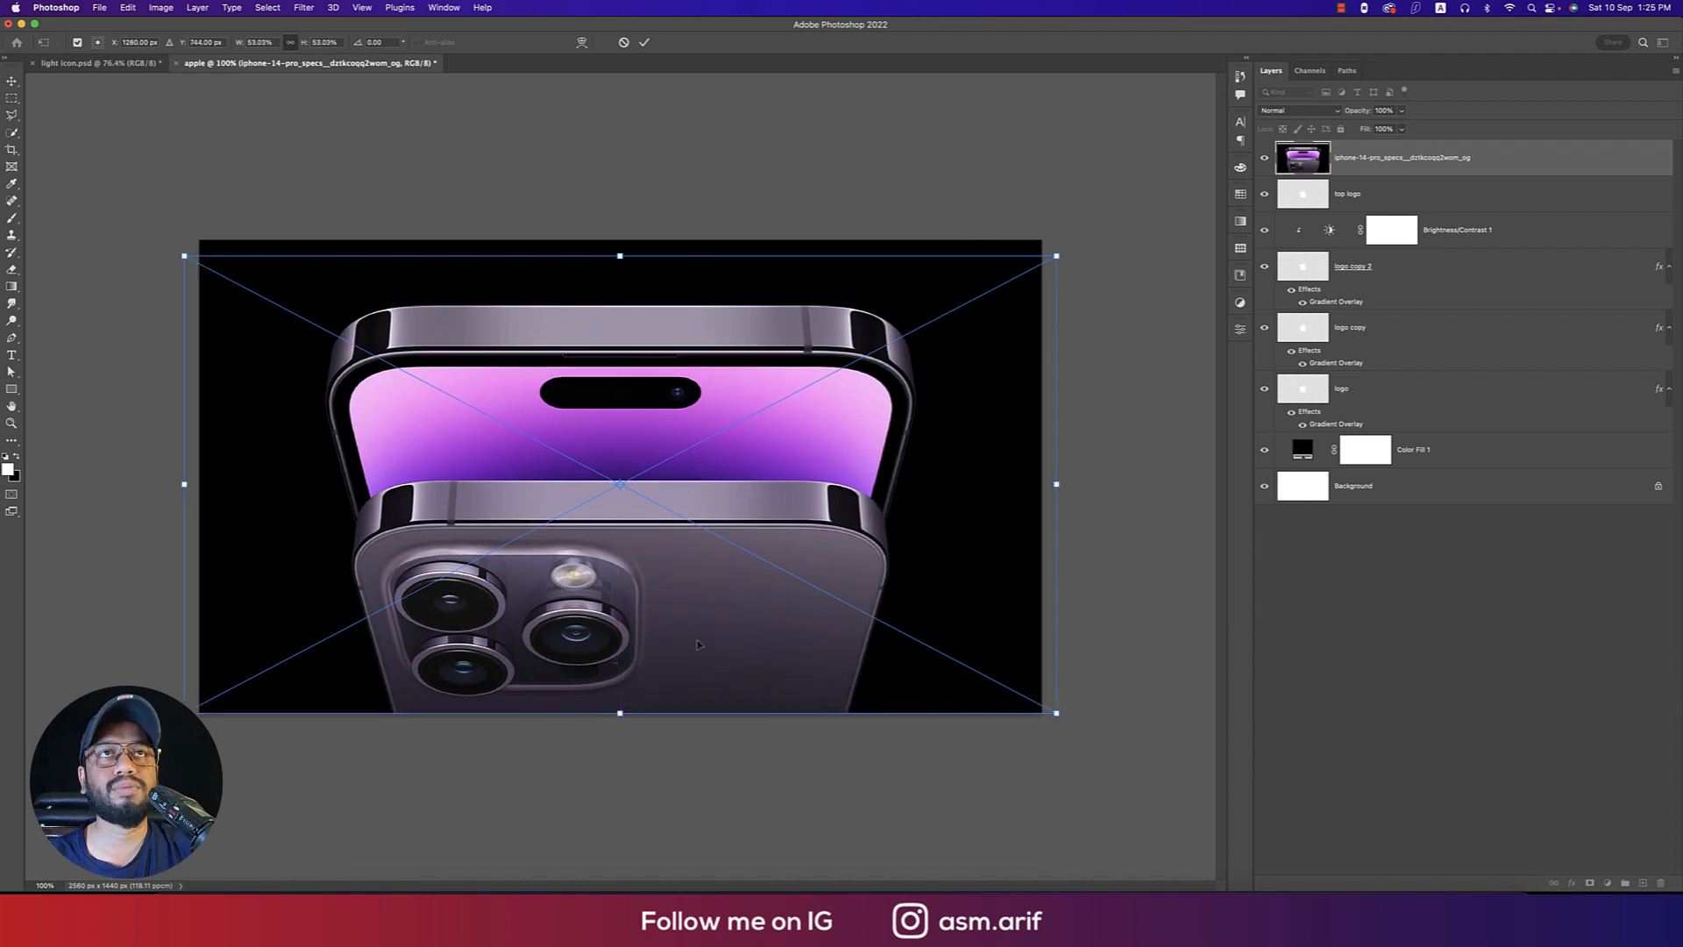
{"action": "key", "text": "Return"}
{"action": "left_click_drag", "start_coordinate": [1543, 168], "coordinate": [1503, 439]}
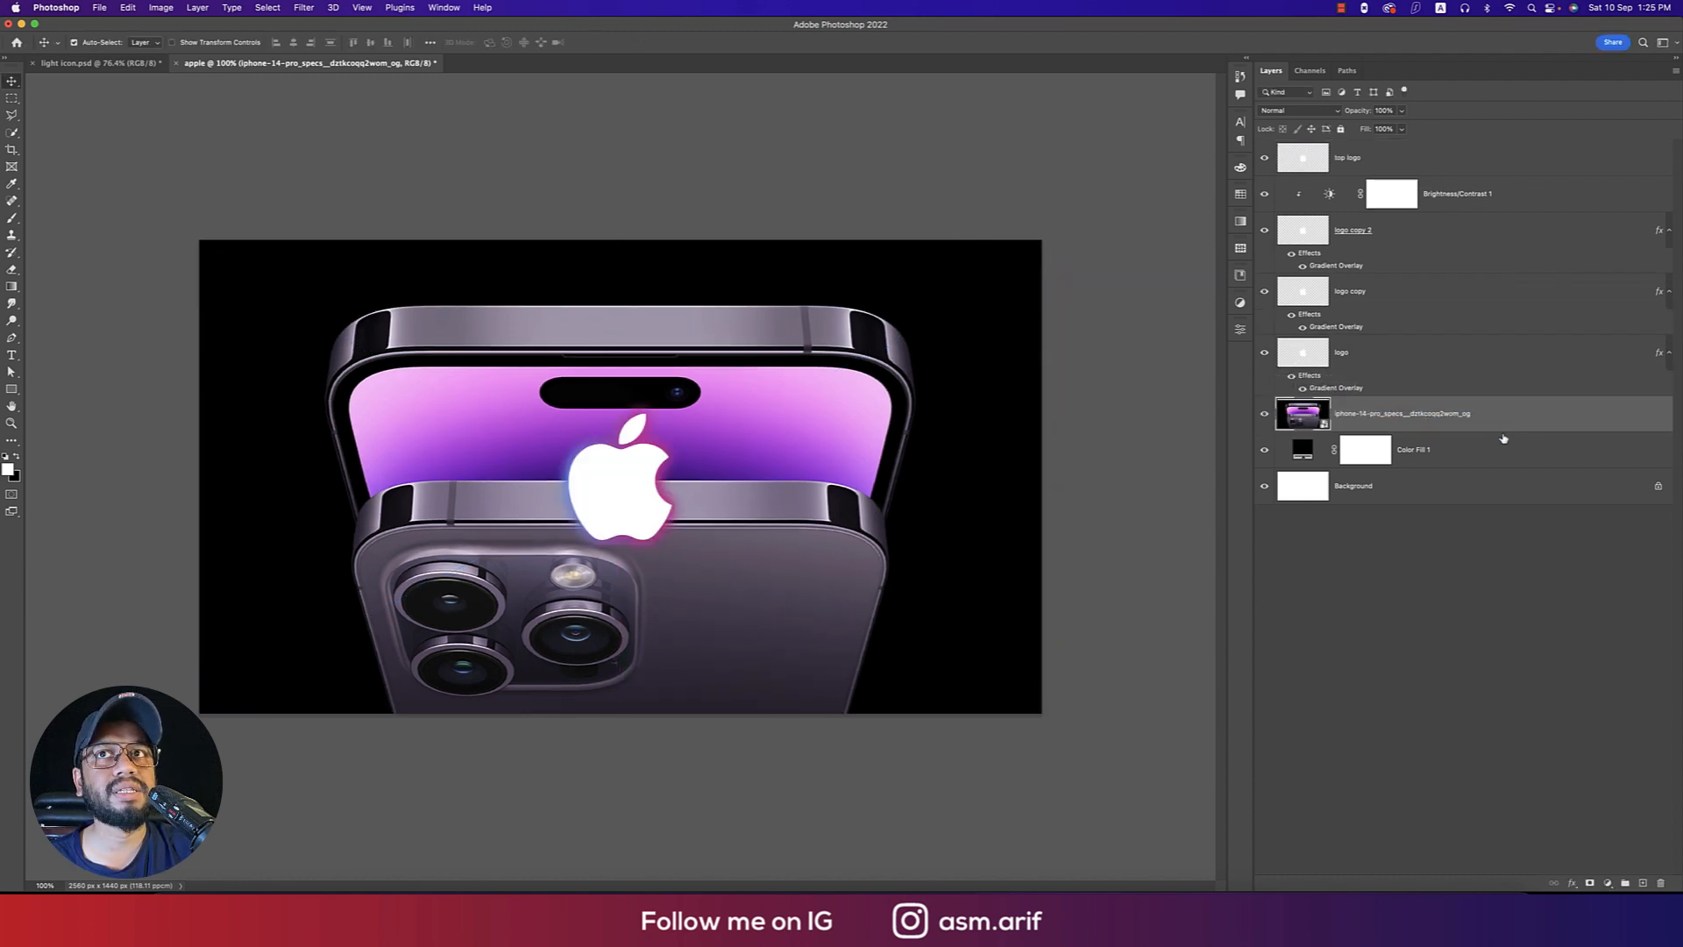
Lower the iPhone image layer's opacity to 10% and deselect the layer
{"action": "left_click", "coordinate": [1401, 111]}
{"action": "left_click_drag", "start_coordinate": [1403, 128], "coordinate": [1347, 129]}
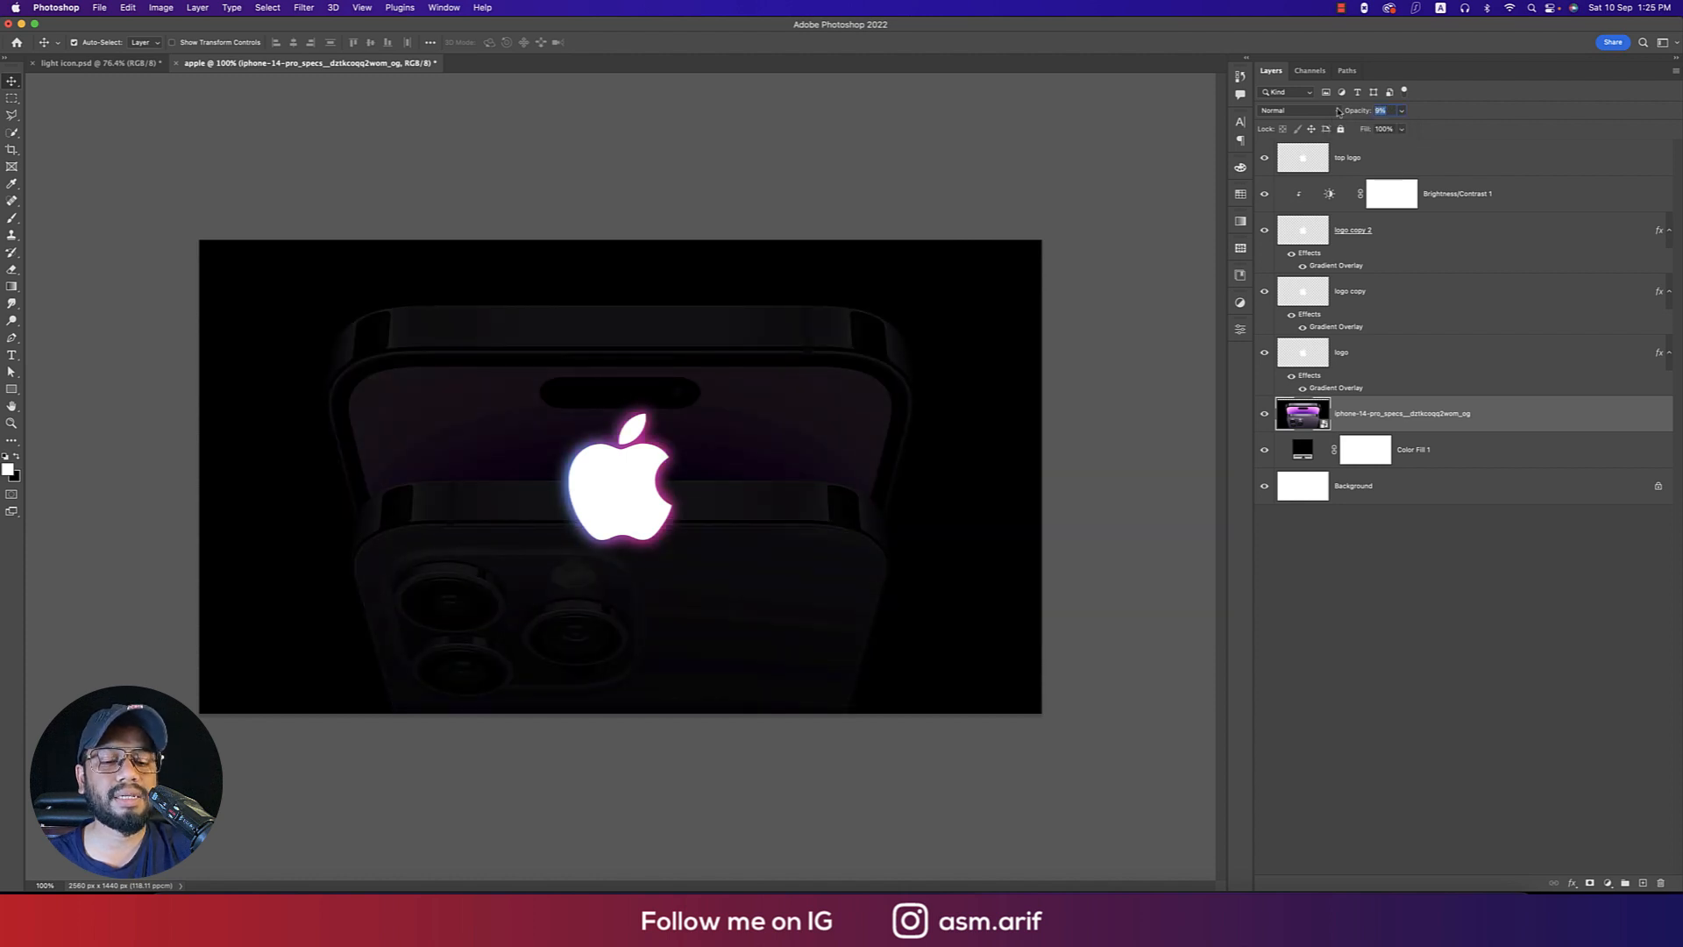
{"action": "type", "text": "10"}
{"action": "key", "text": "Return"}
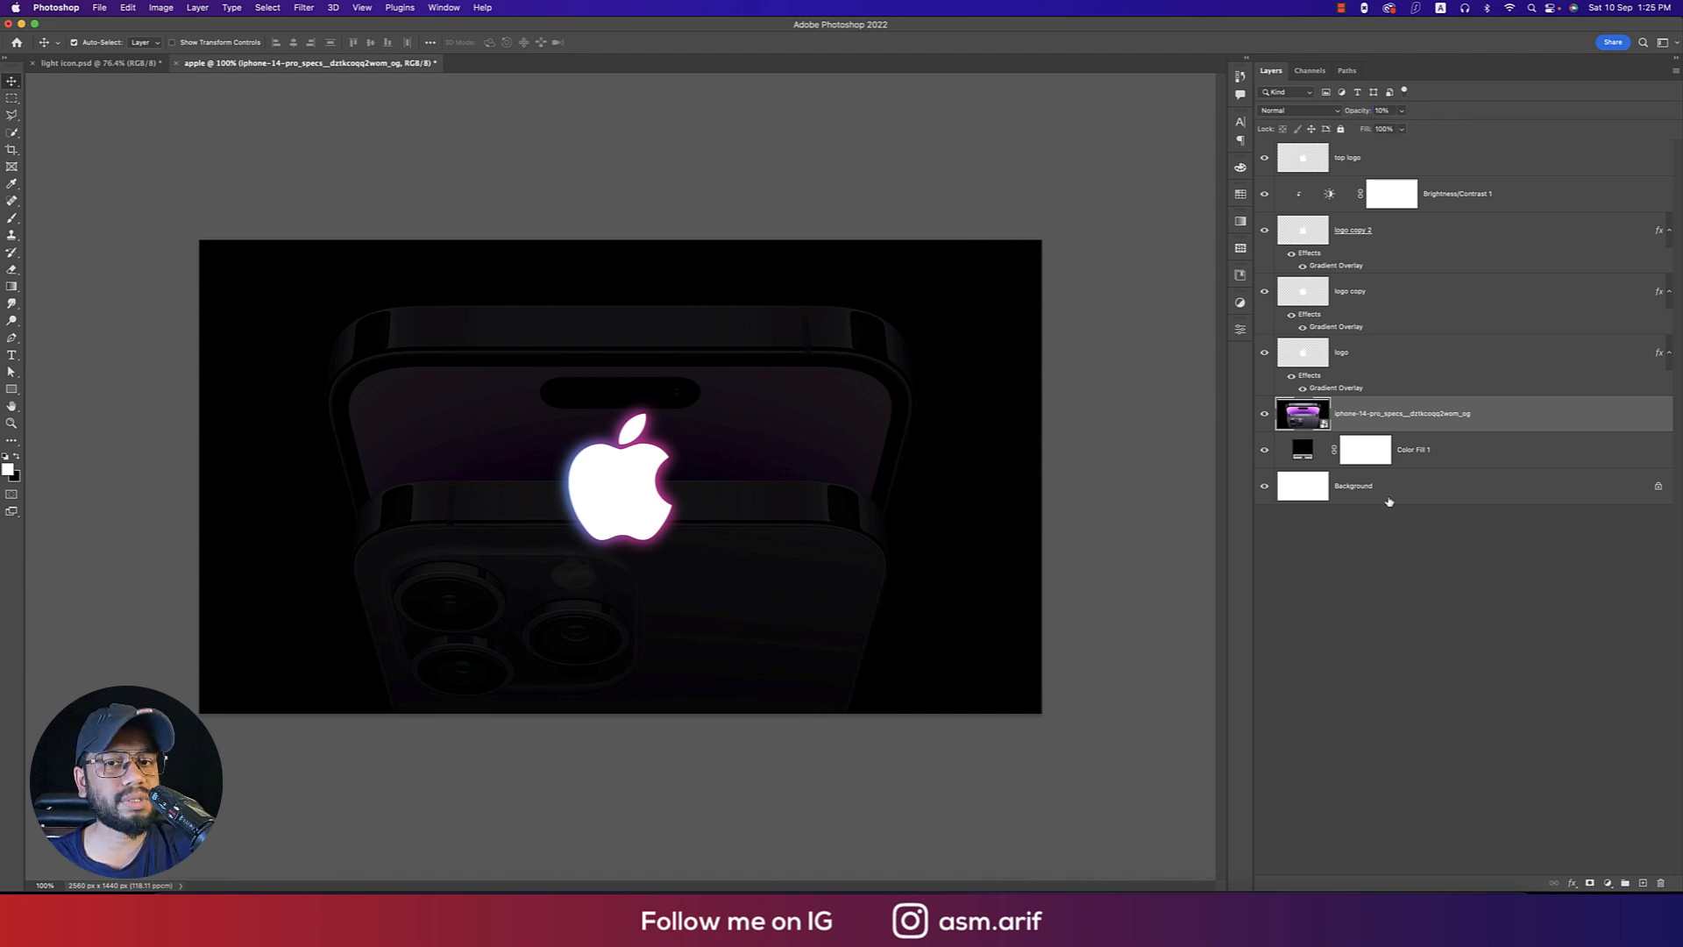
{"action": "left_click", "coordinate": [1122, 530]}
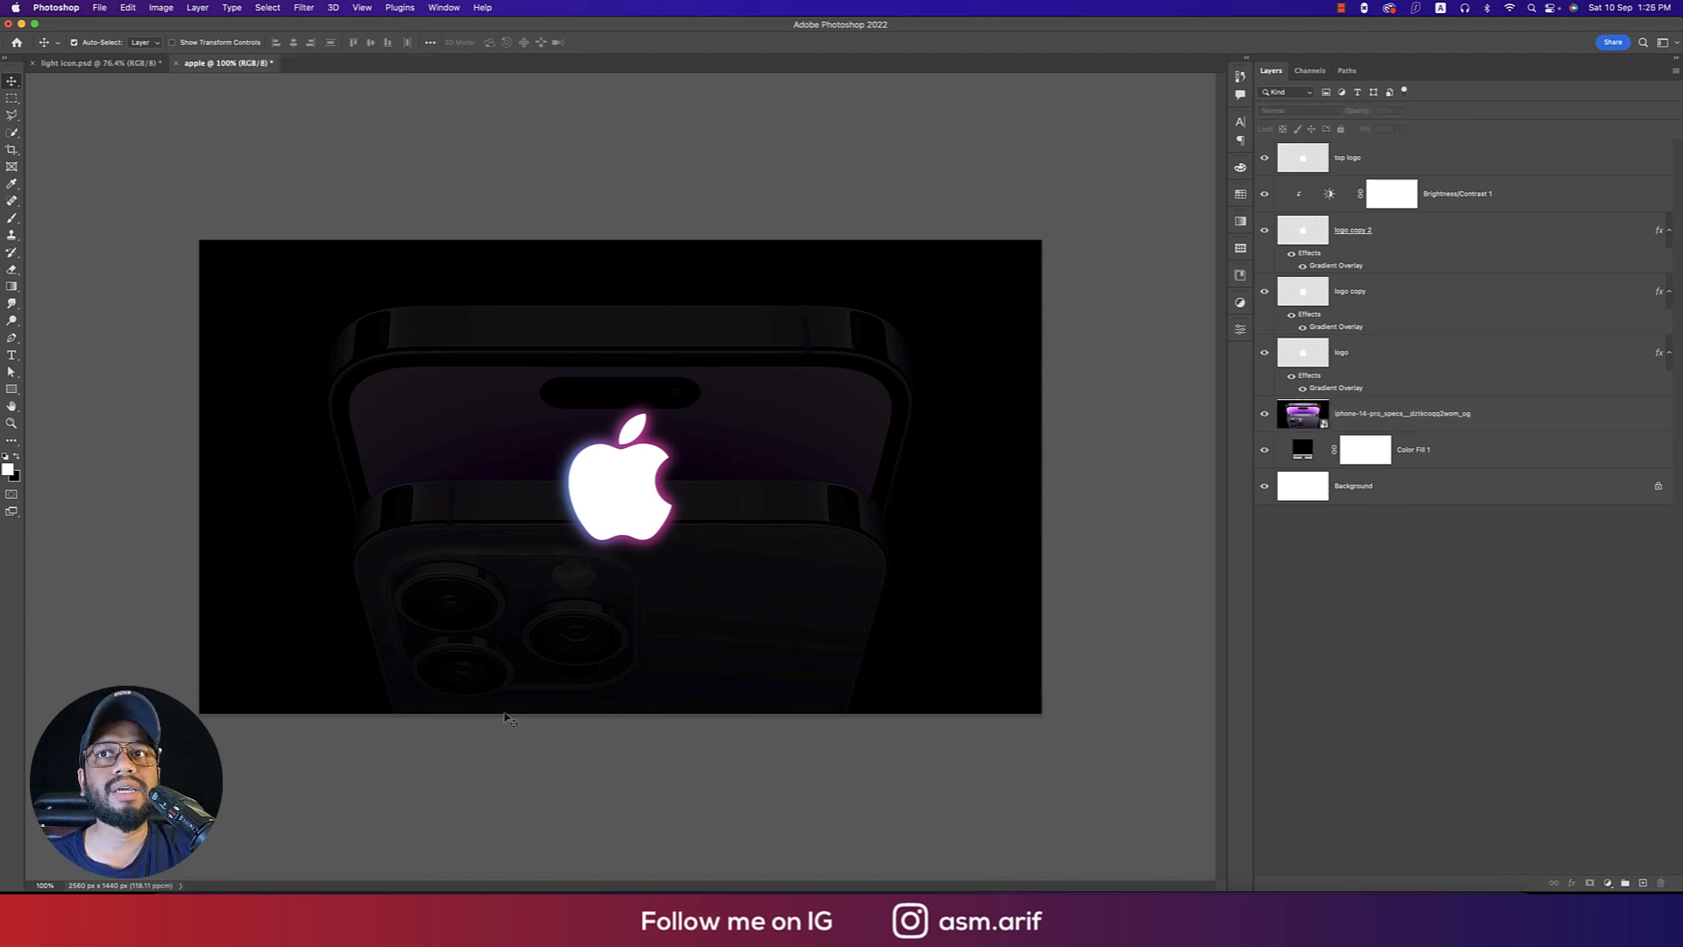
Check the light icon.psd design for reference and start a Poppins Bold text line below the logo in the apple document
{"action": "left_click", "coordinate": [97, 63]}
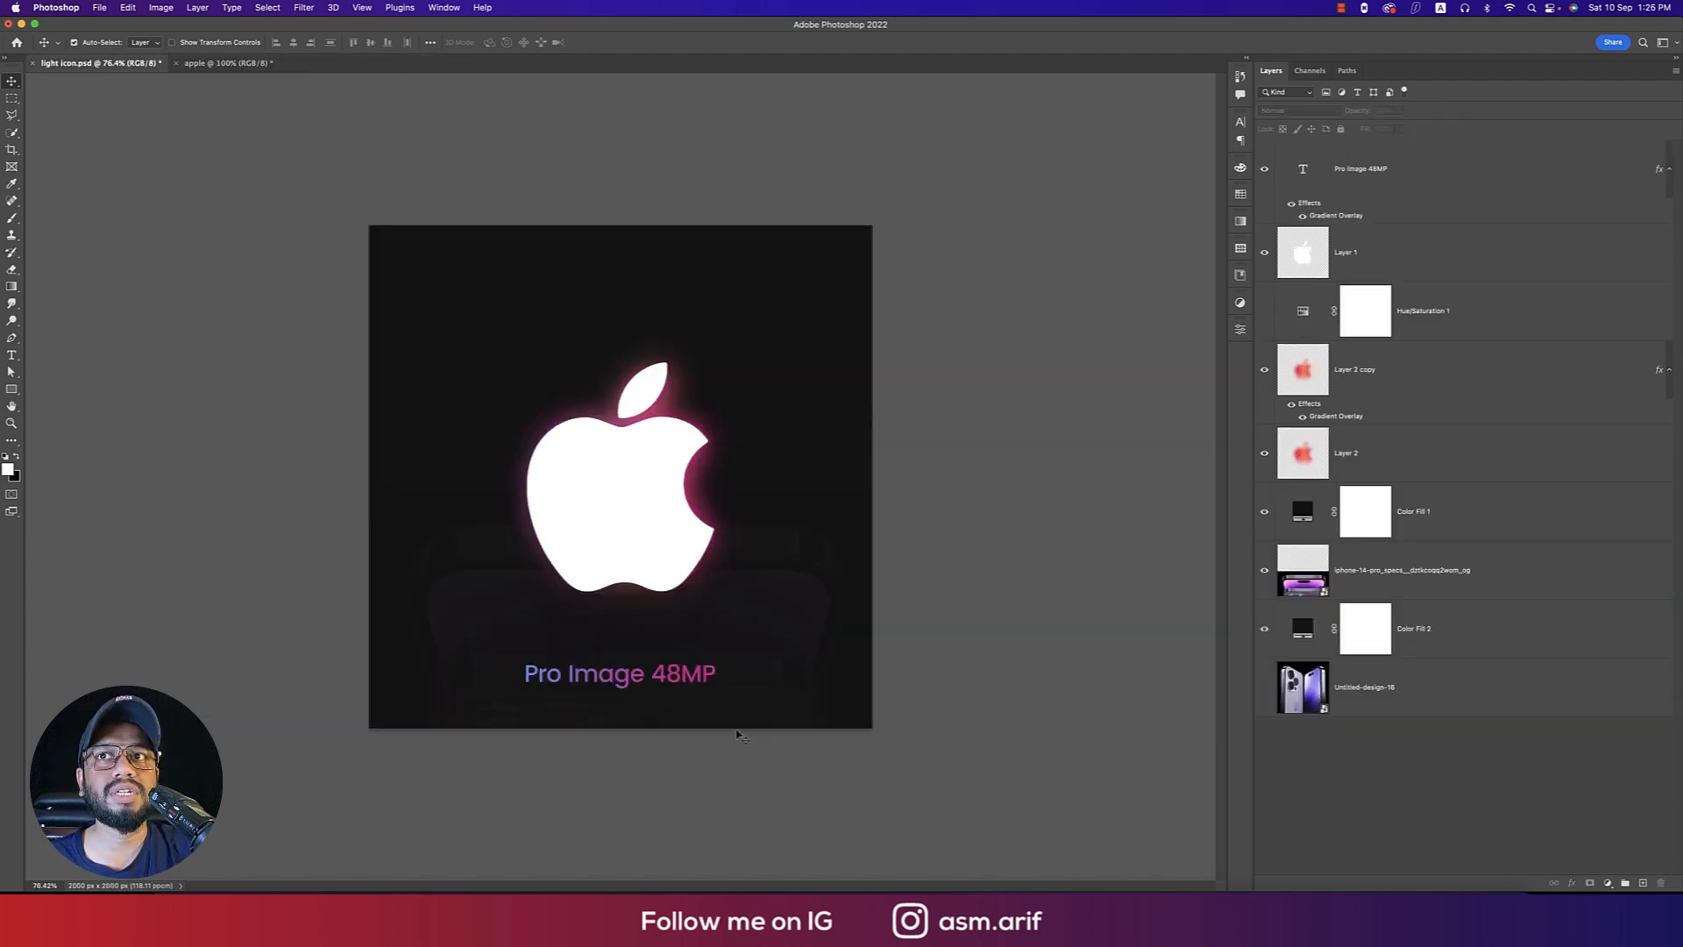
{"action": "left_click", "coordinate": [226, 63]}
{"action": "key", "text": "t"}
{"action": "left_click", "coordinate": [471, 630]}
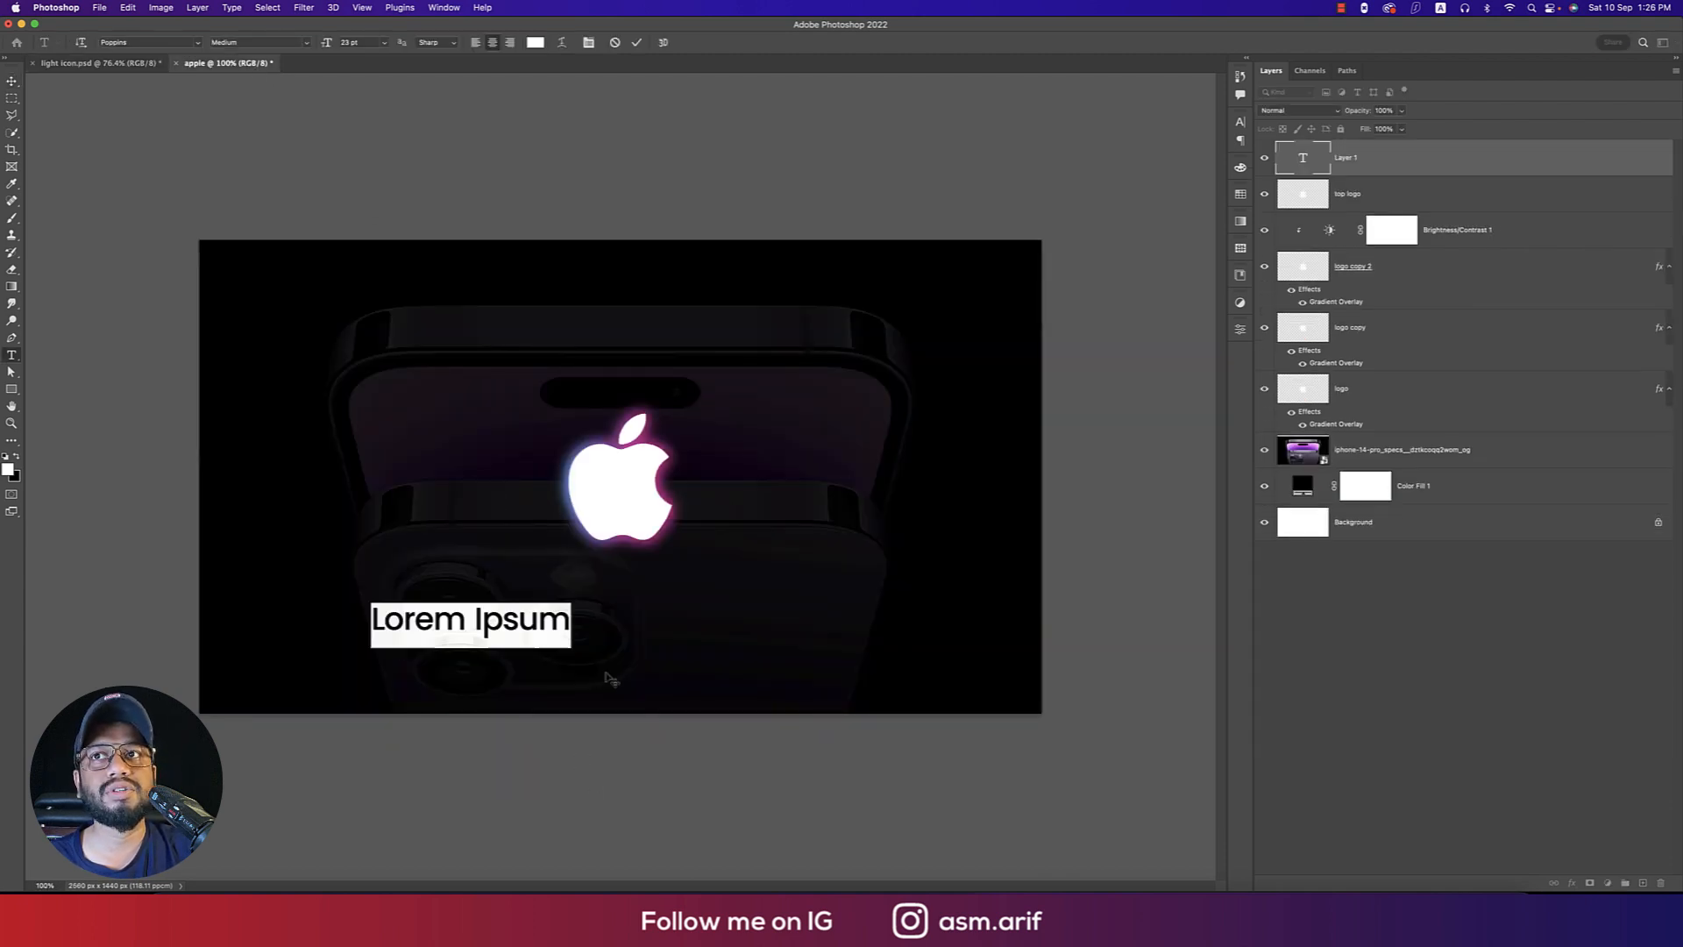
{"action": "left_click", "coordinate": [304, 43]}
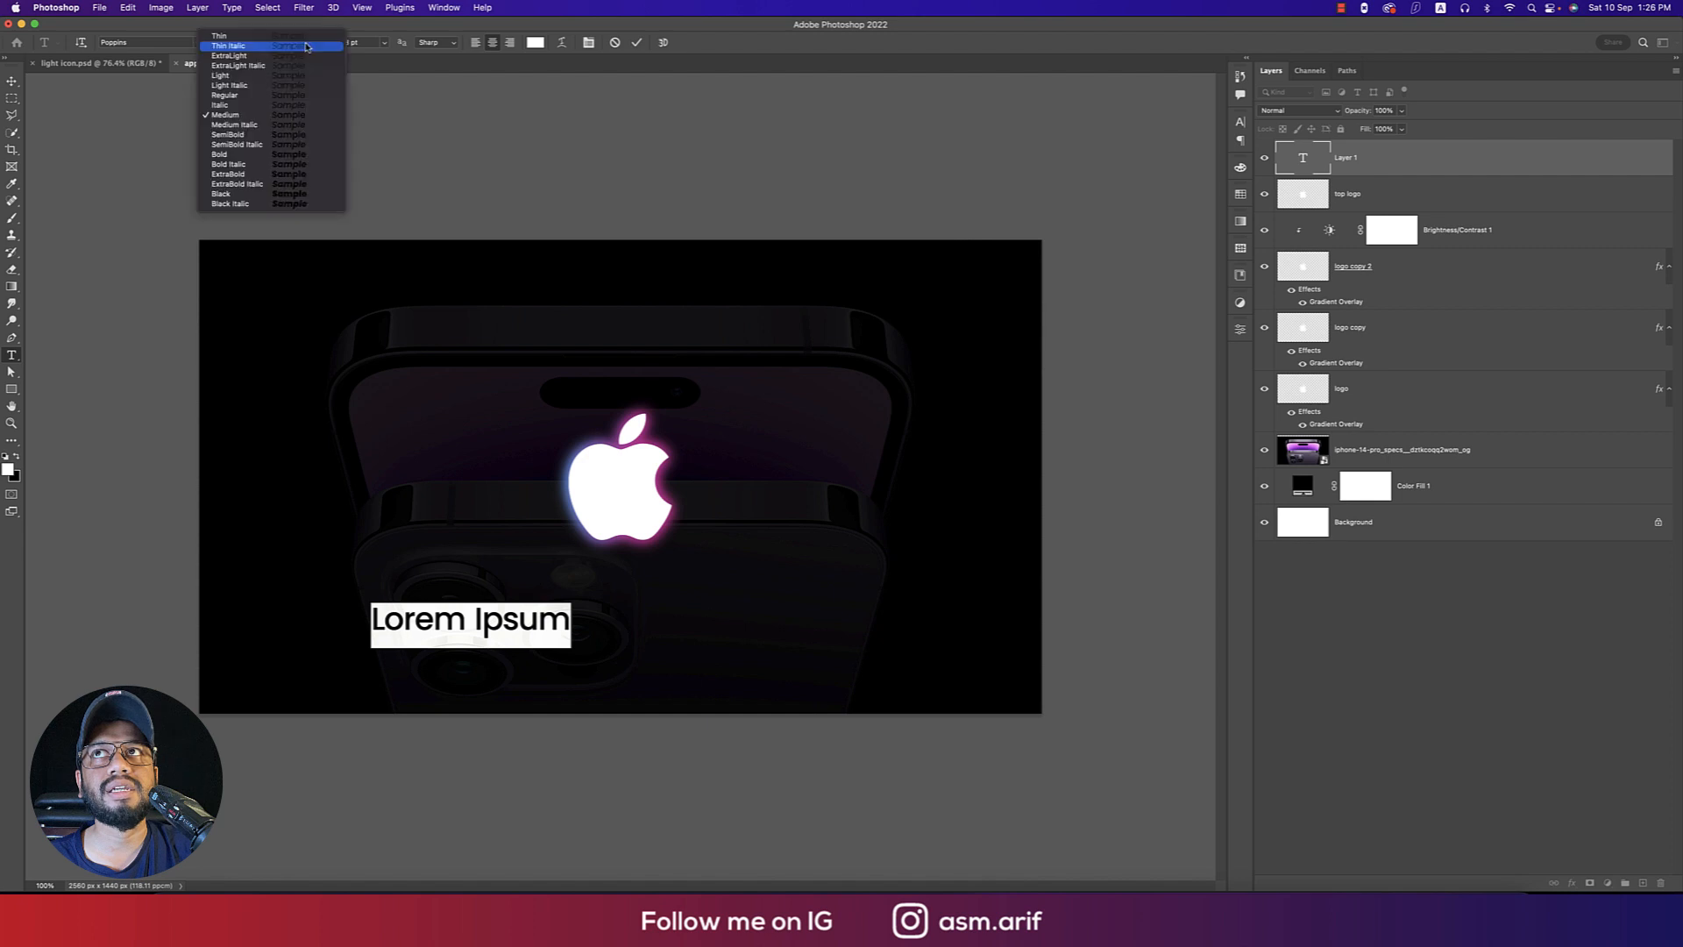
{"action": "left_click", "coordinate": [130, 45]}
{"action": "left_click", "coordinate": [306, 43]}
{"action": "left_click", "coordinate": [281, 156]}
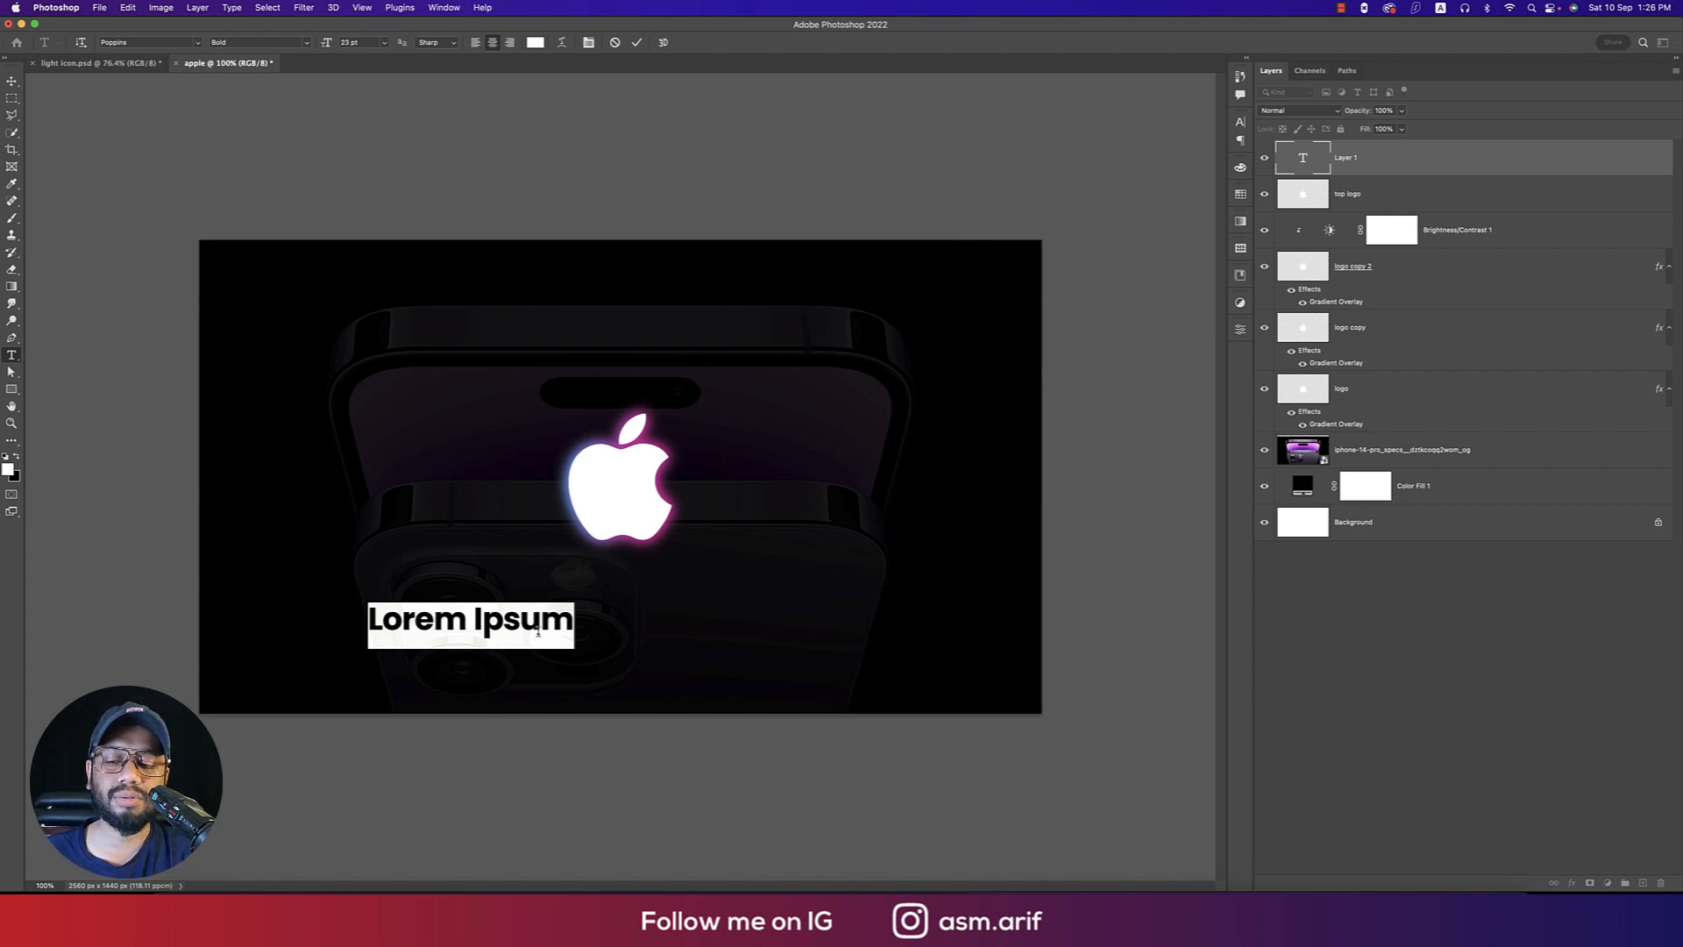
Enter the text "Pro Photo 48MP" in the new text line
{"action": "type", "text": "Pro"}
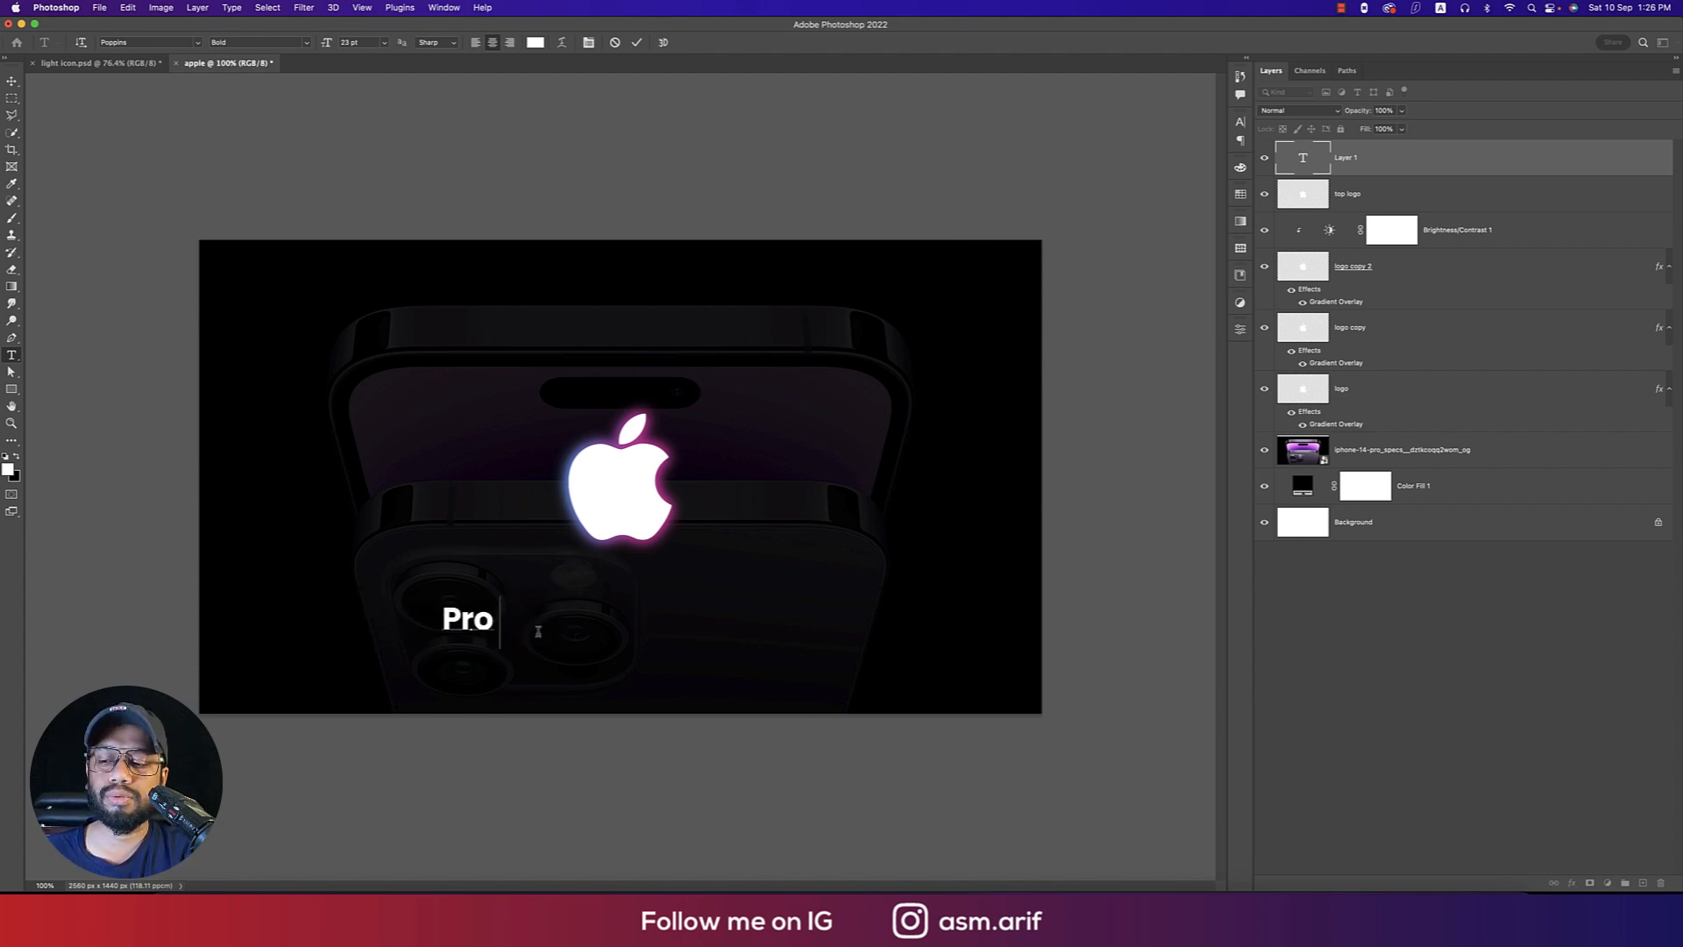
{"action": "type", "text": " Photo"}
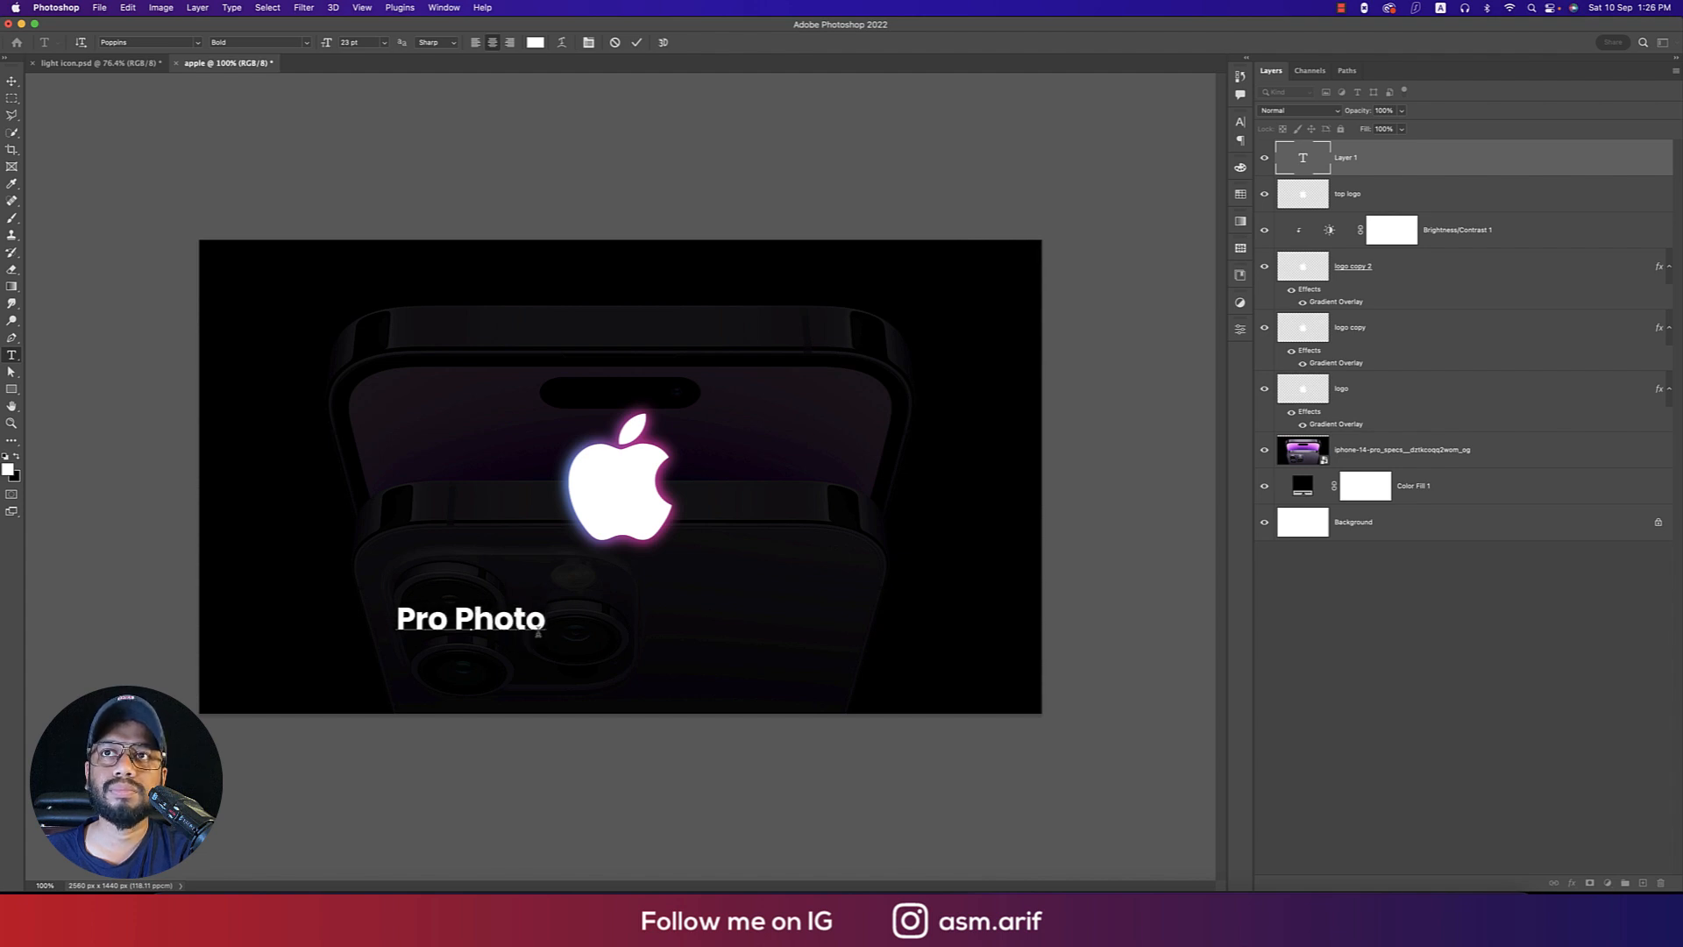
{"action": "type", "text": " 48mP"}
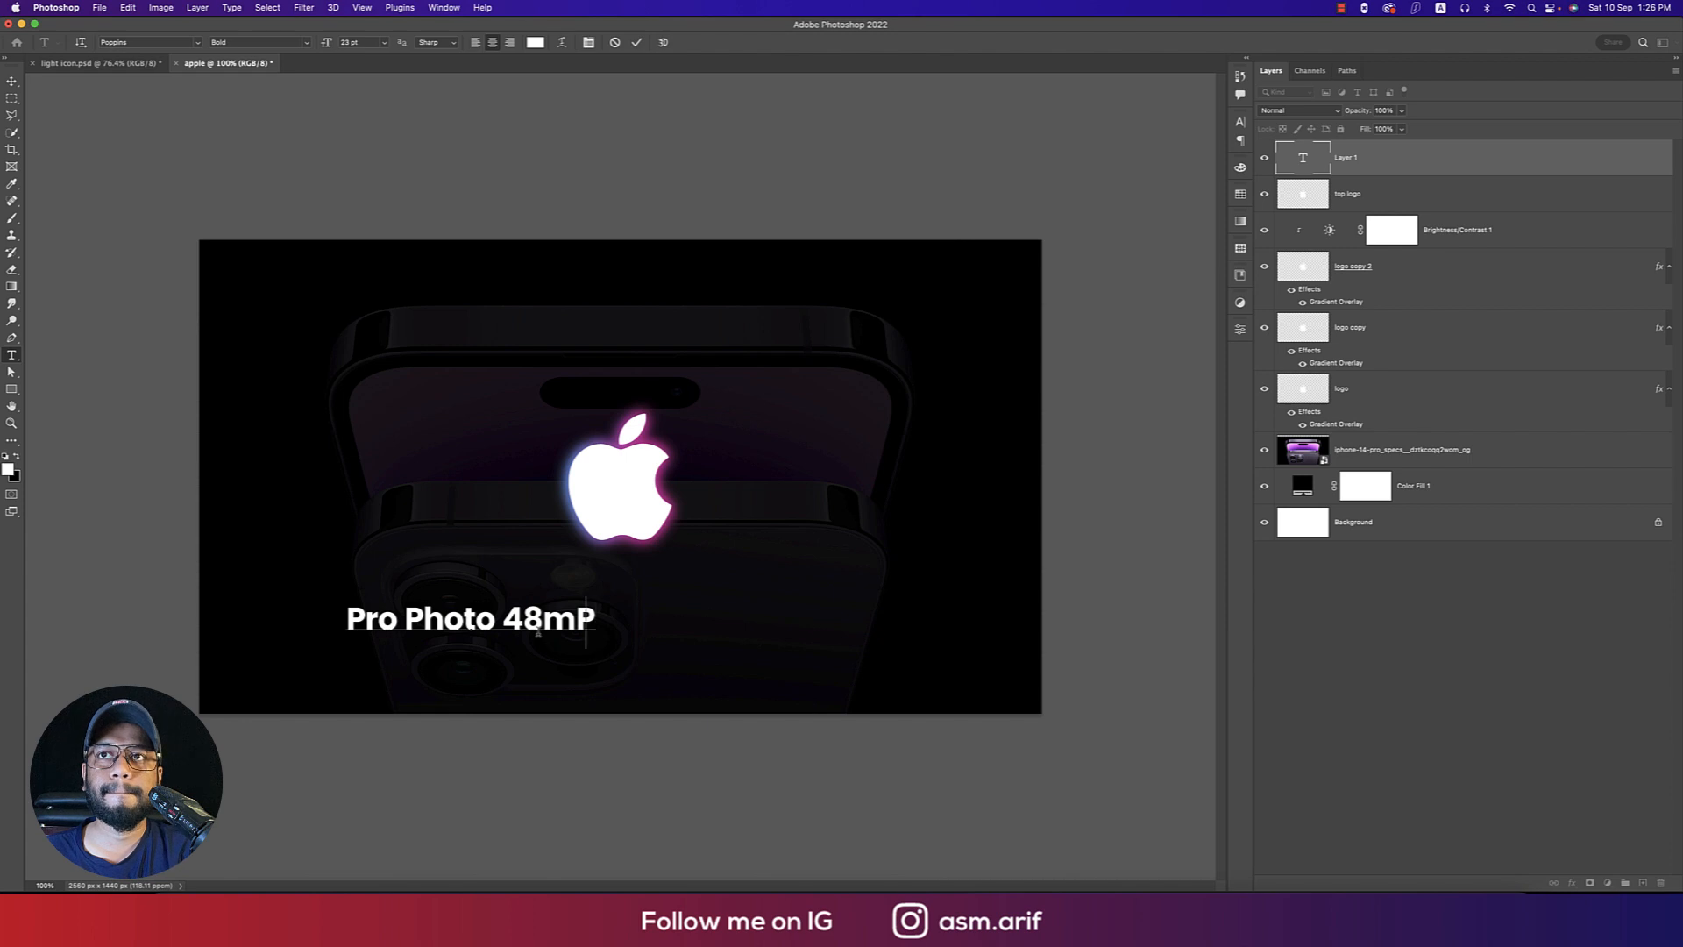
{"action": "key", "text": "BackSpace"}
{"action": "key", "text": "BackSpace"}
{"action": "type", "text": "MP"}
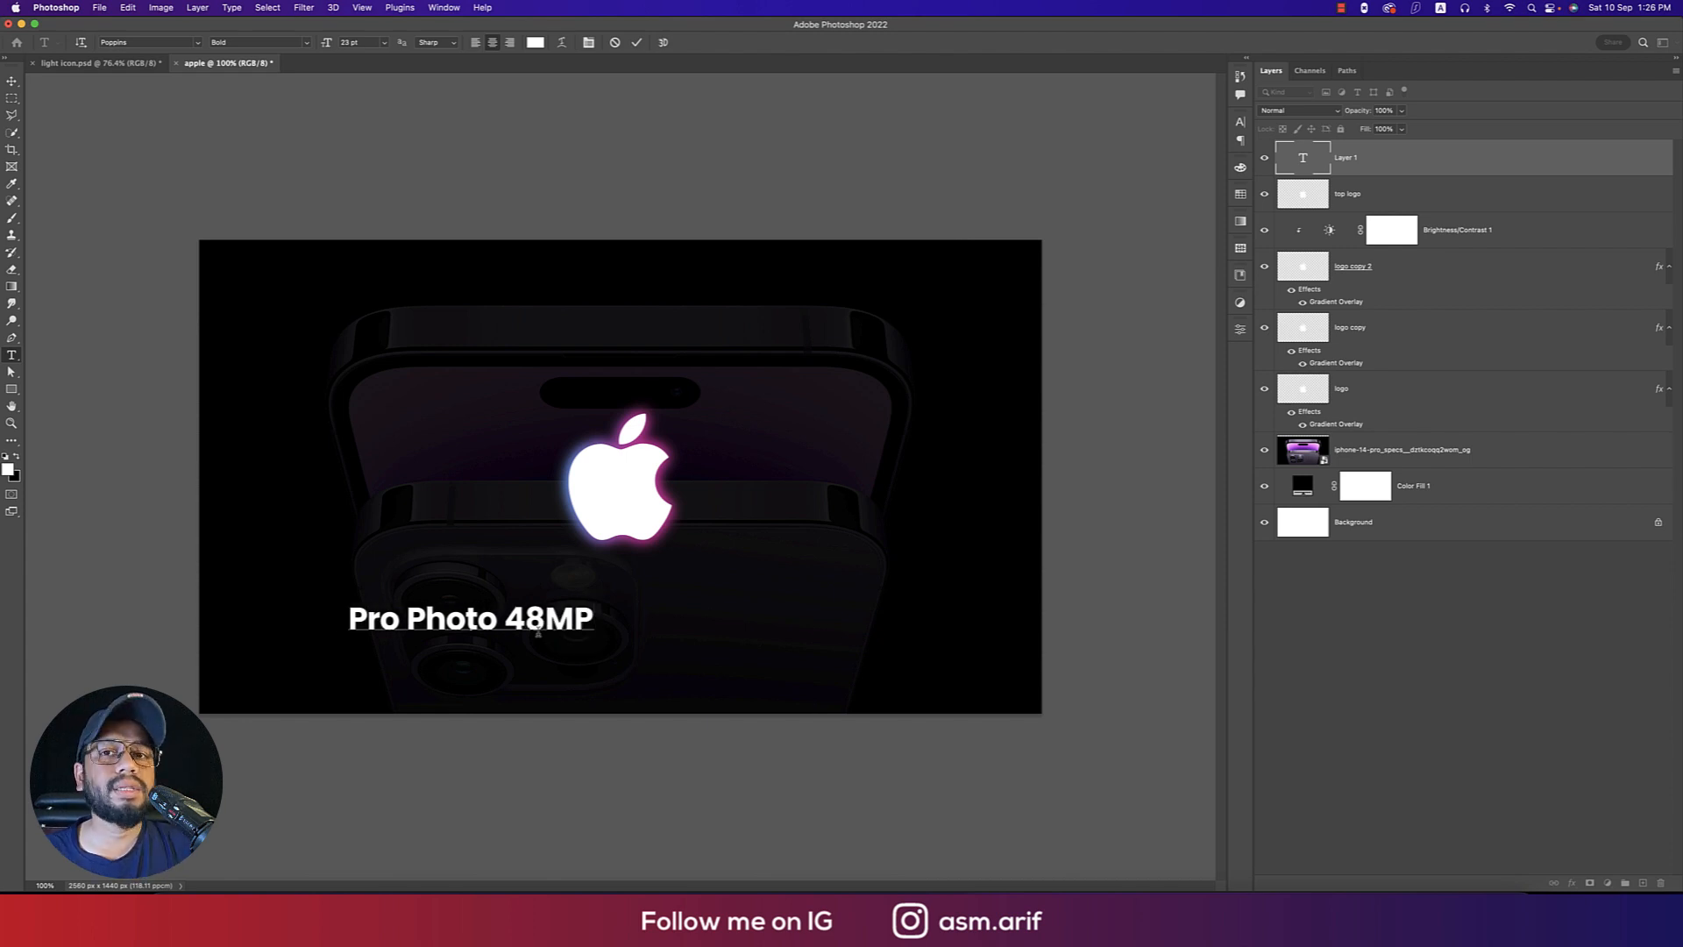
Commit the text, centre it horizontally on the canvas, and clear the selection
{"action": "left_click", "coordinate": [11, 80]}
{"action": "key", "text": "super+a"}
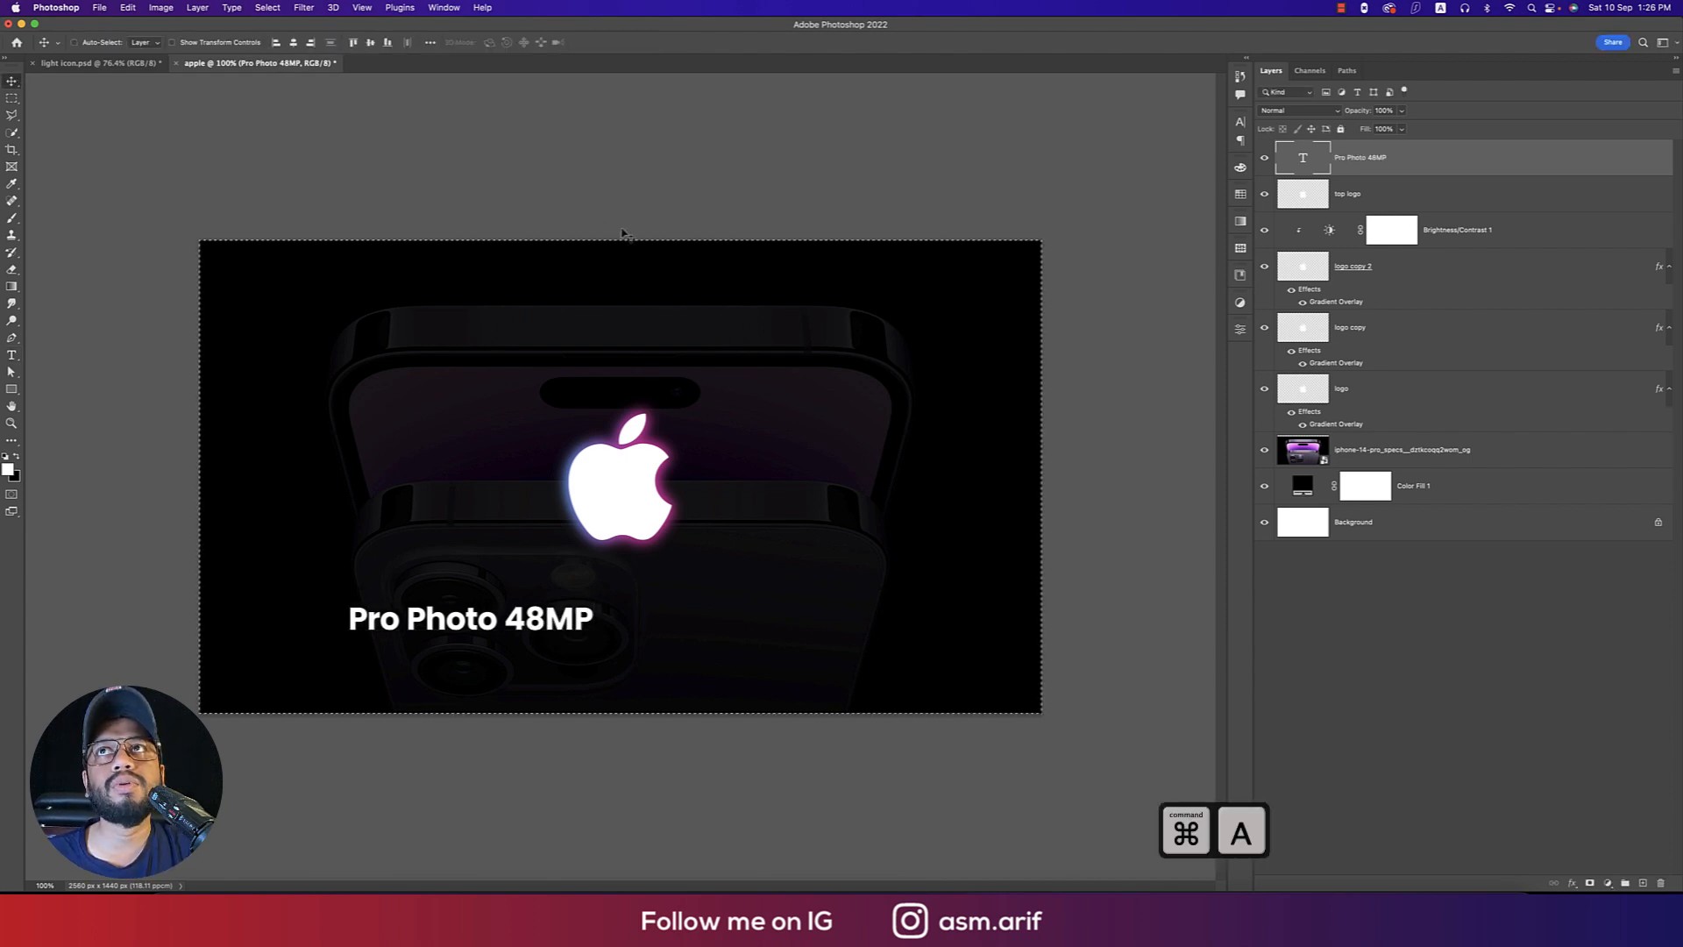
{"action": "left_click", "coordinate": [294, 43]}
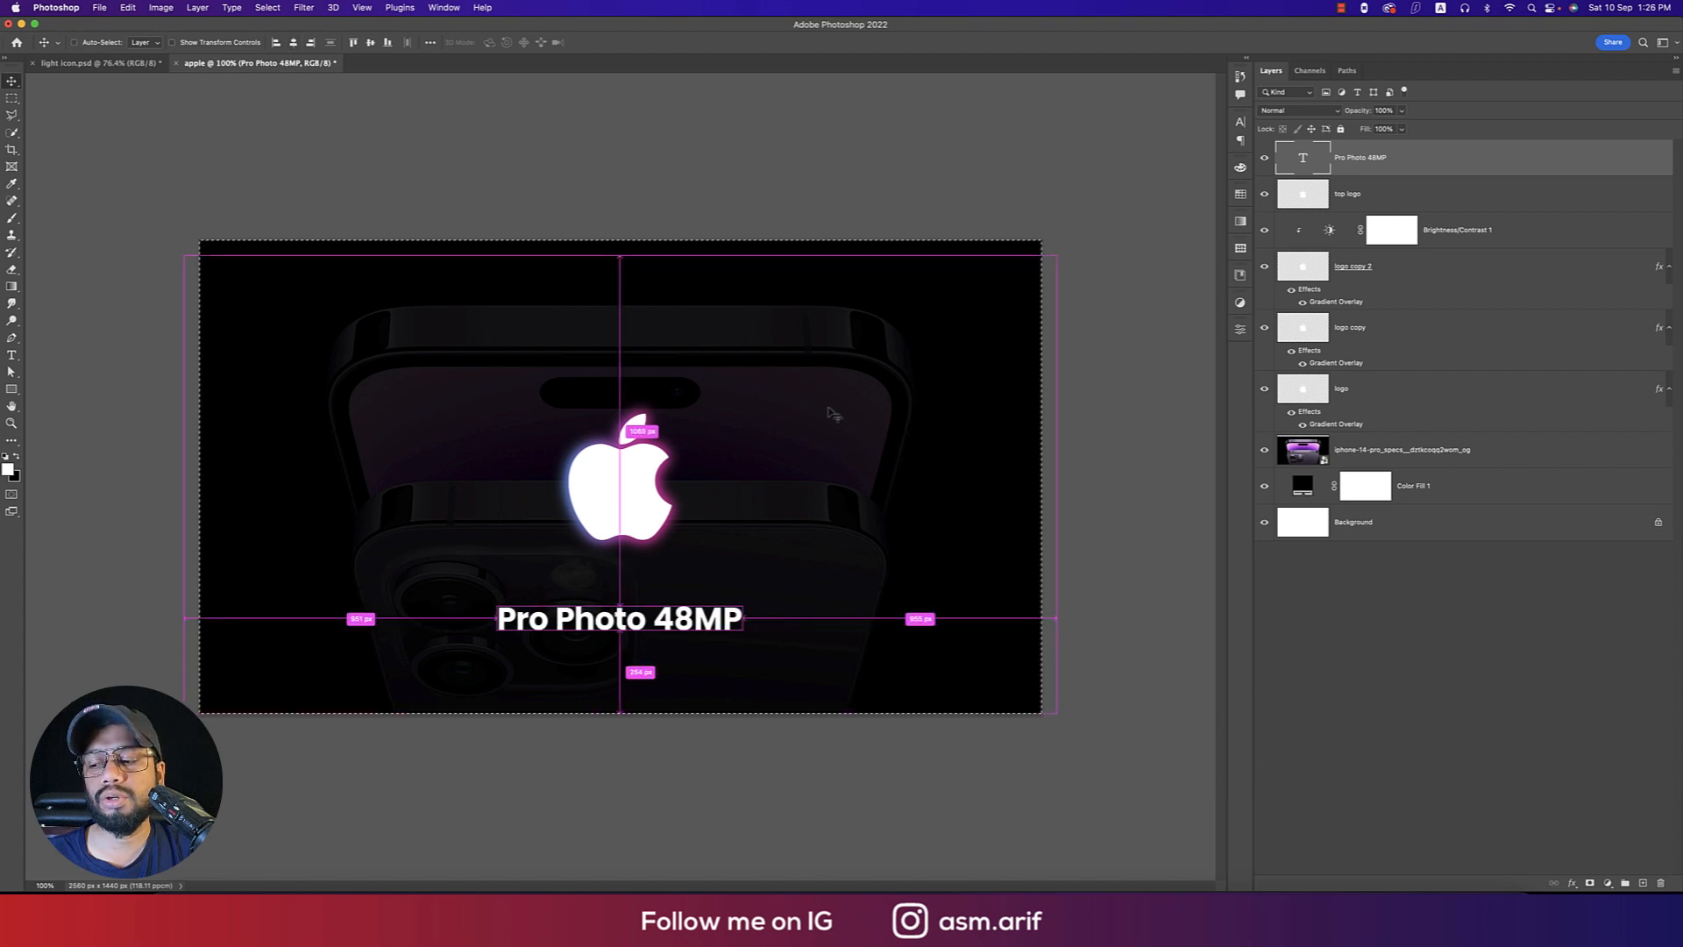
{"action": "key", "text": "super+d"}
Add a Gradient Overlay effect to the Pro Photo 48MP text layer and show its settings
{"action": "right_click", "coordinate": [1525, 170]}
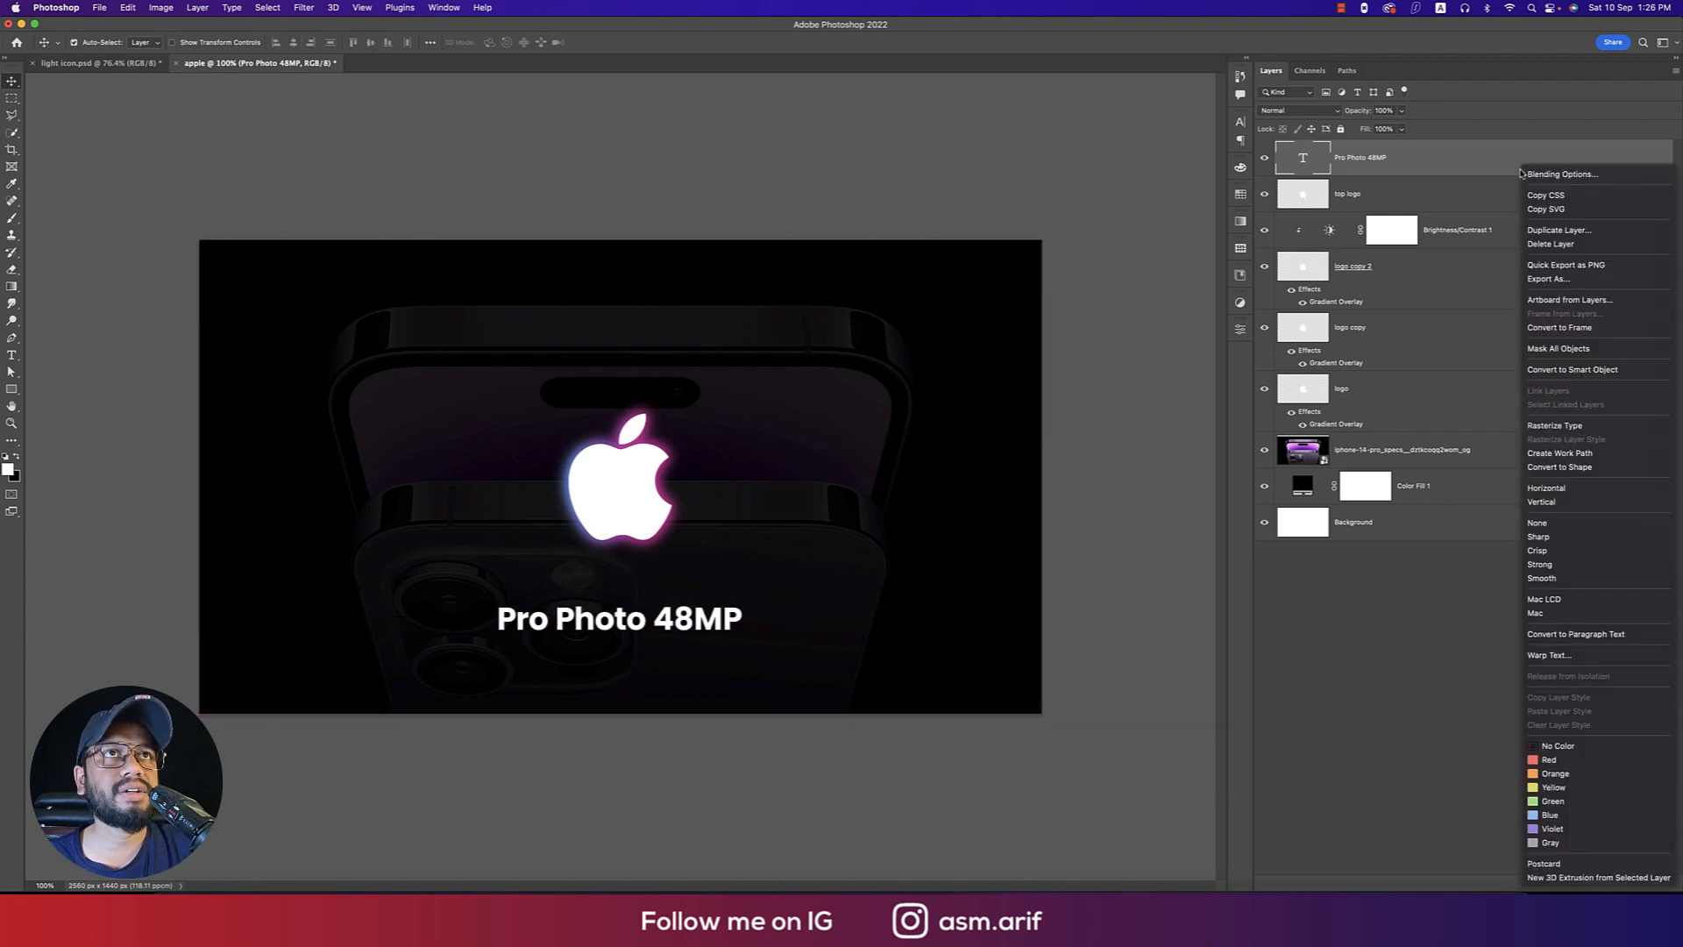
{"action": "left_click", "coordinate": [1562, 173]}
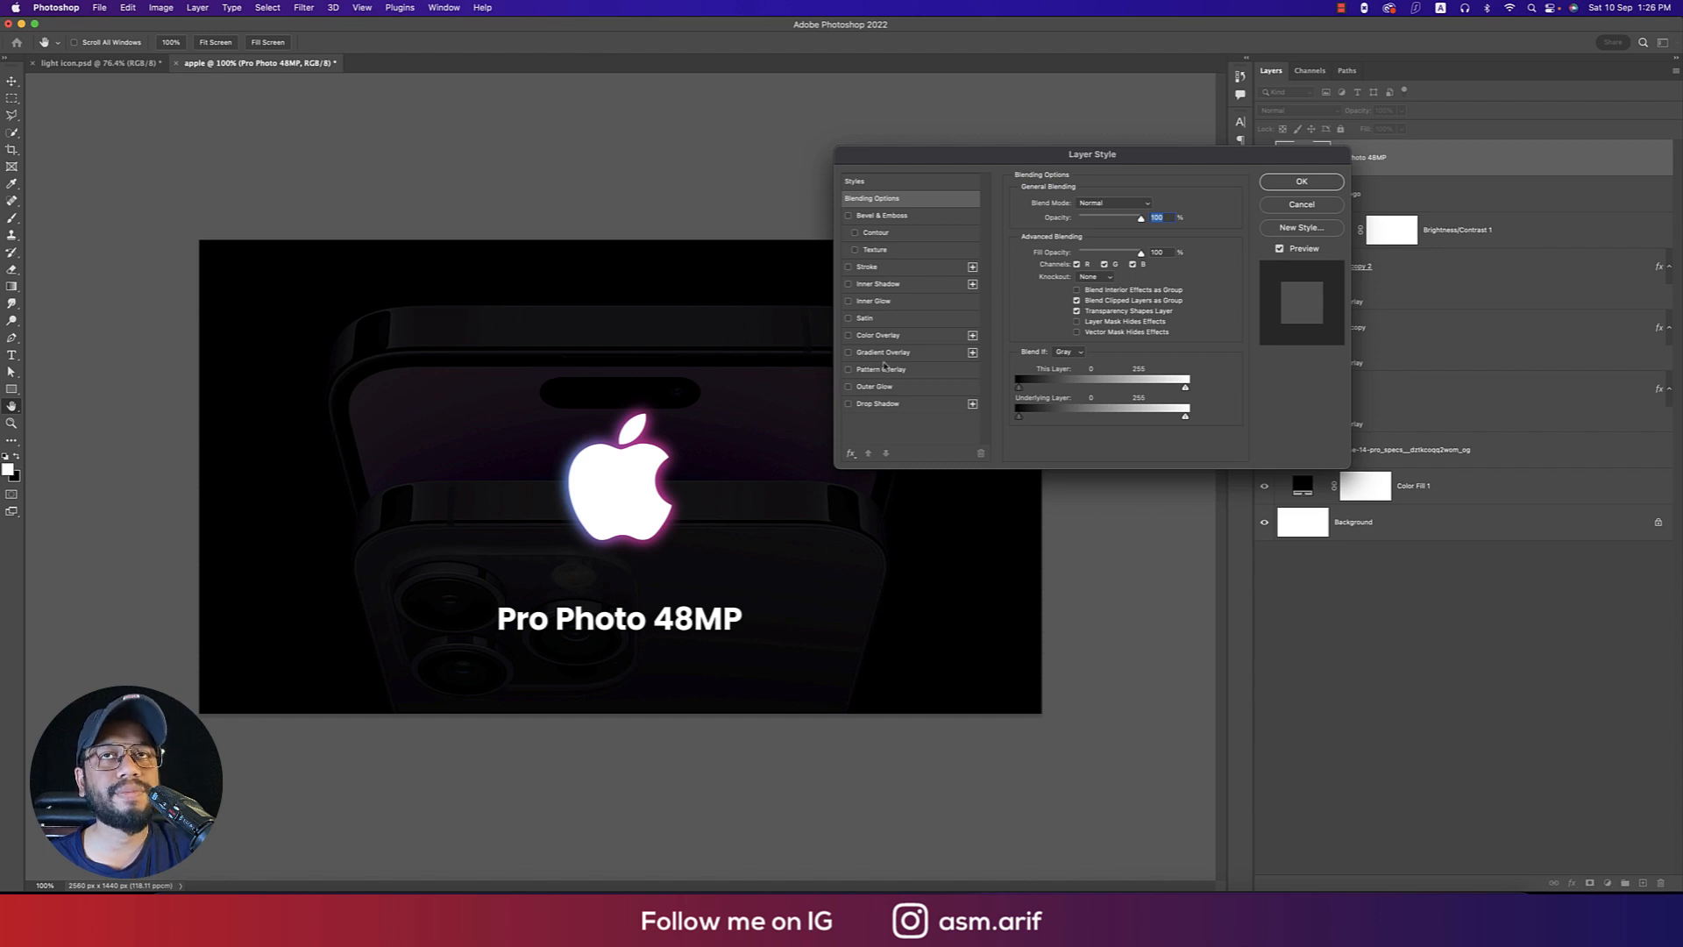
{"action": "left_click", "coordinate": [848, 352]}
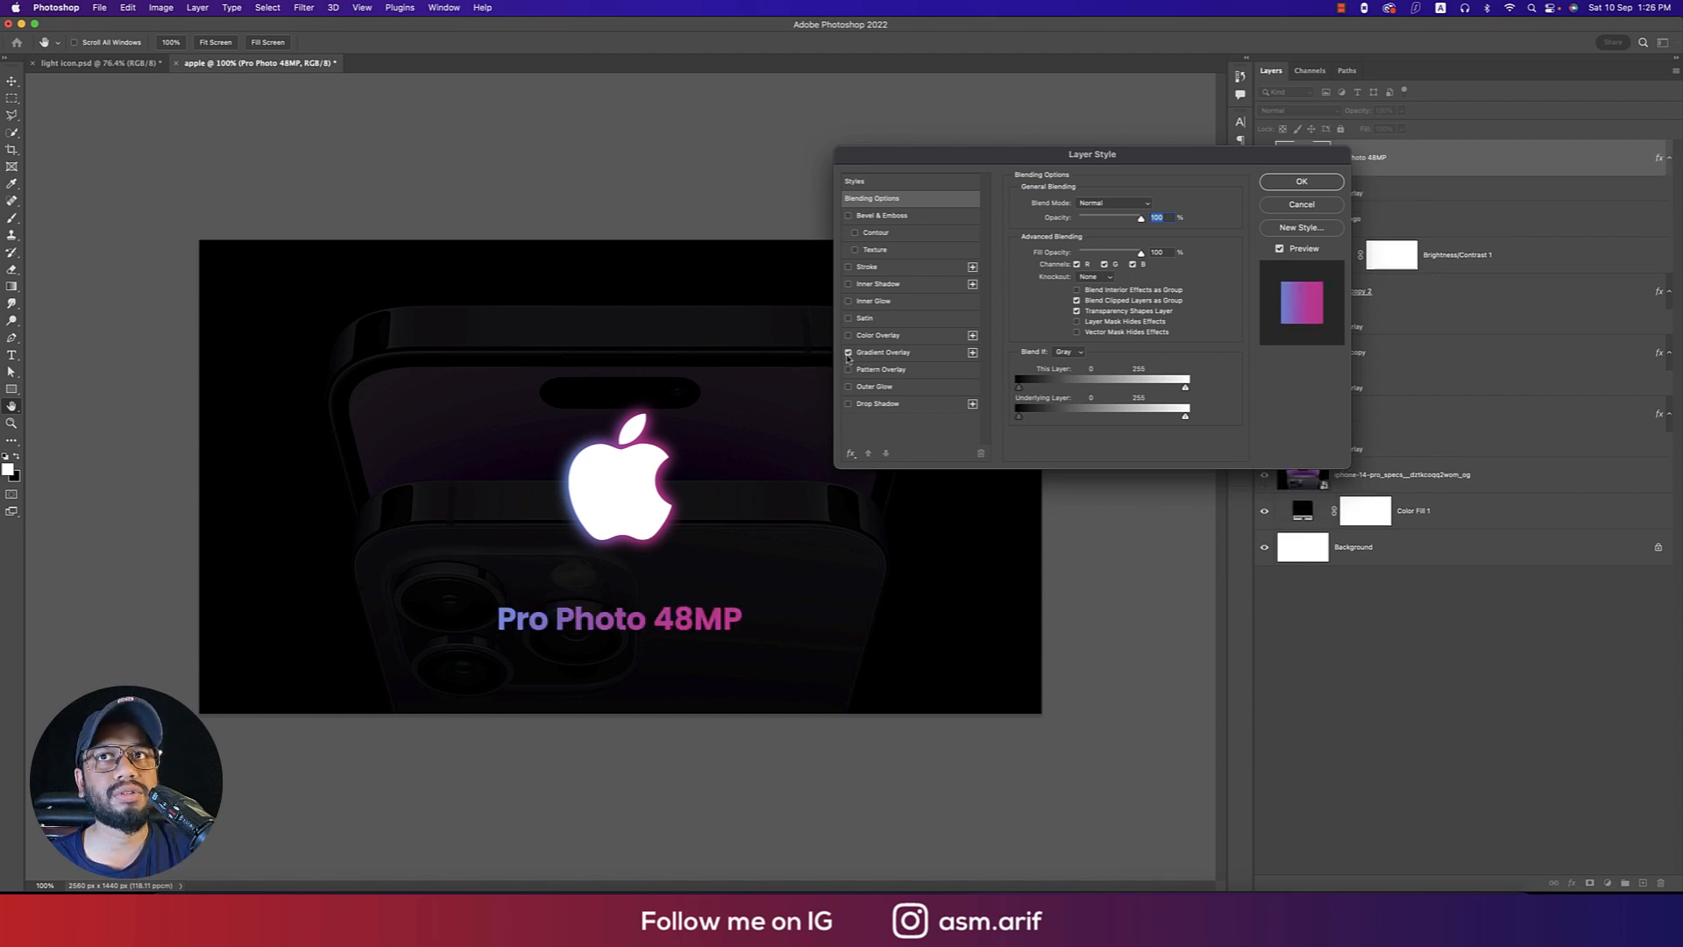
{"action": "left_click", "coordinate": [883, 352]}
Set the text layer's overlay gradient to the Purple_20 preset from the Purples group and apply the layer style
{"action": "left_click", "coordinate": [1080, 237]}
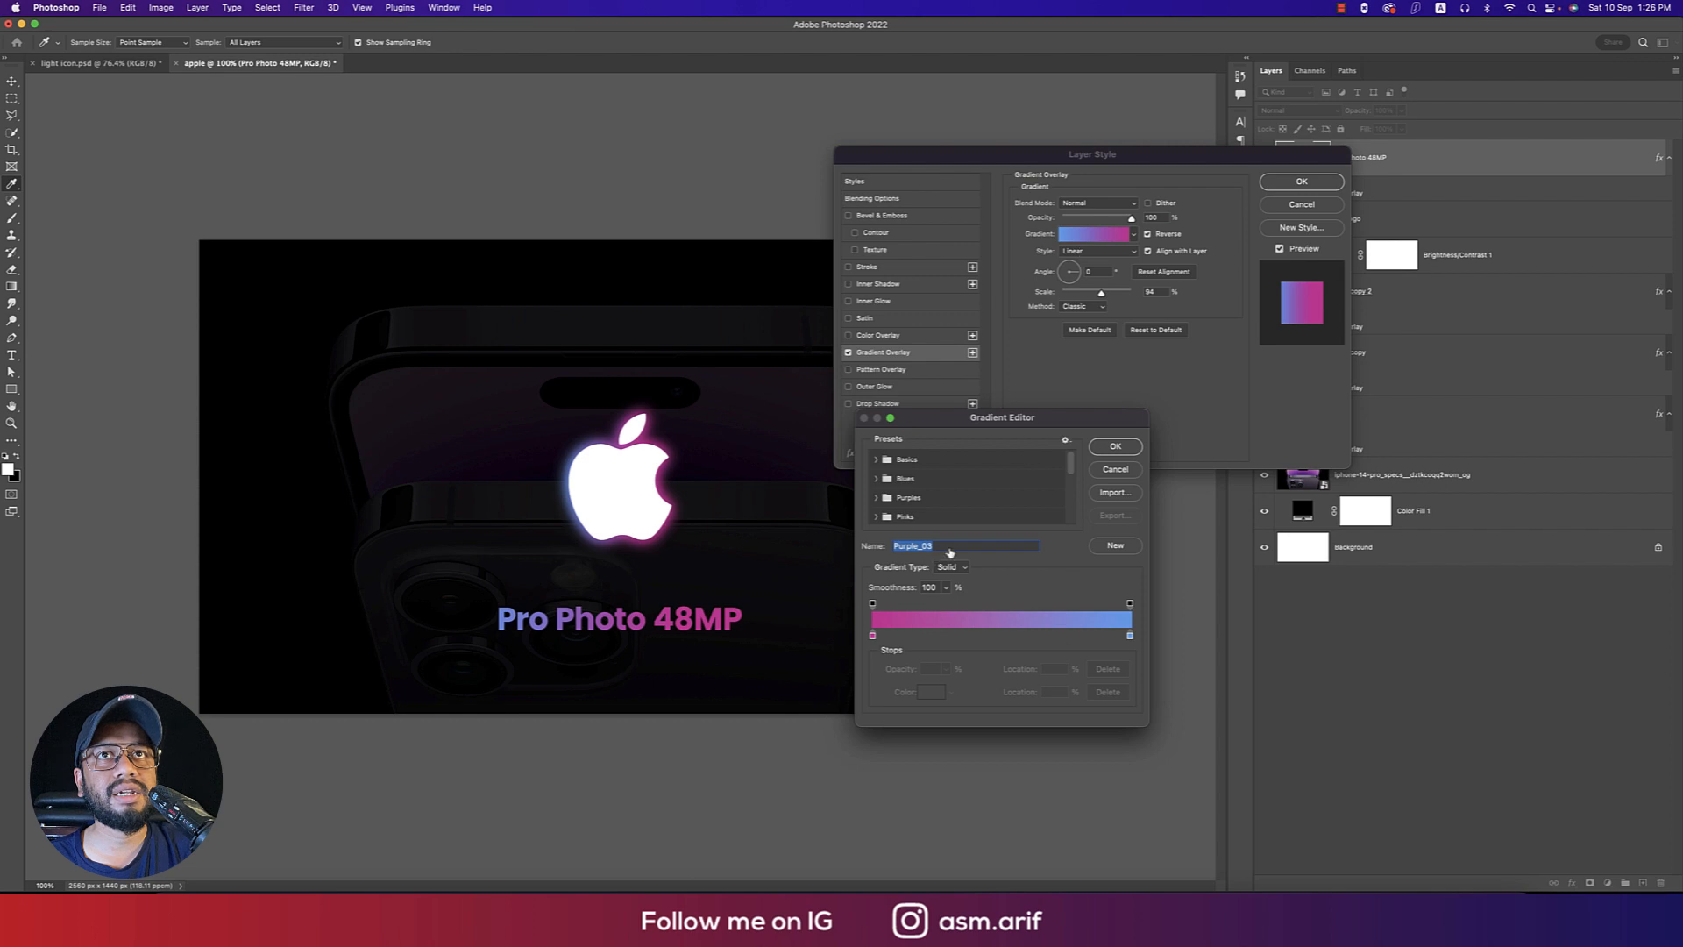
{"action": "left_click", "coordinate": [877, 495]}
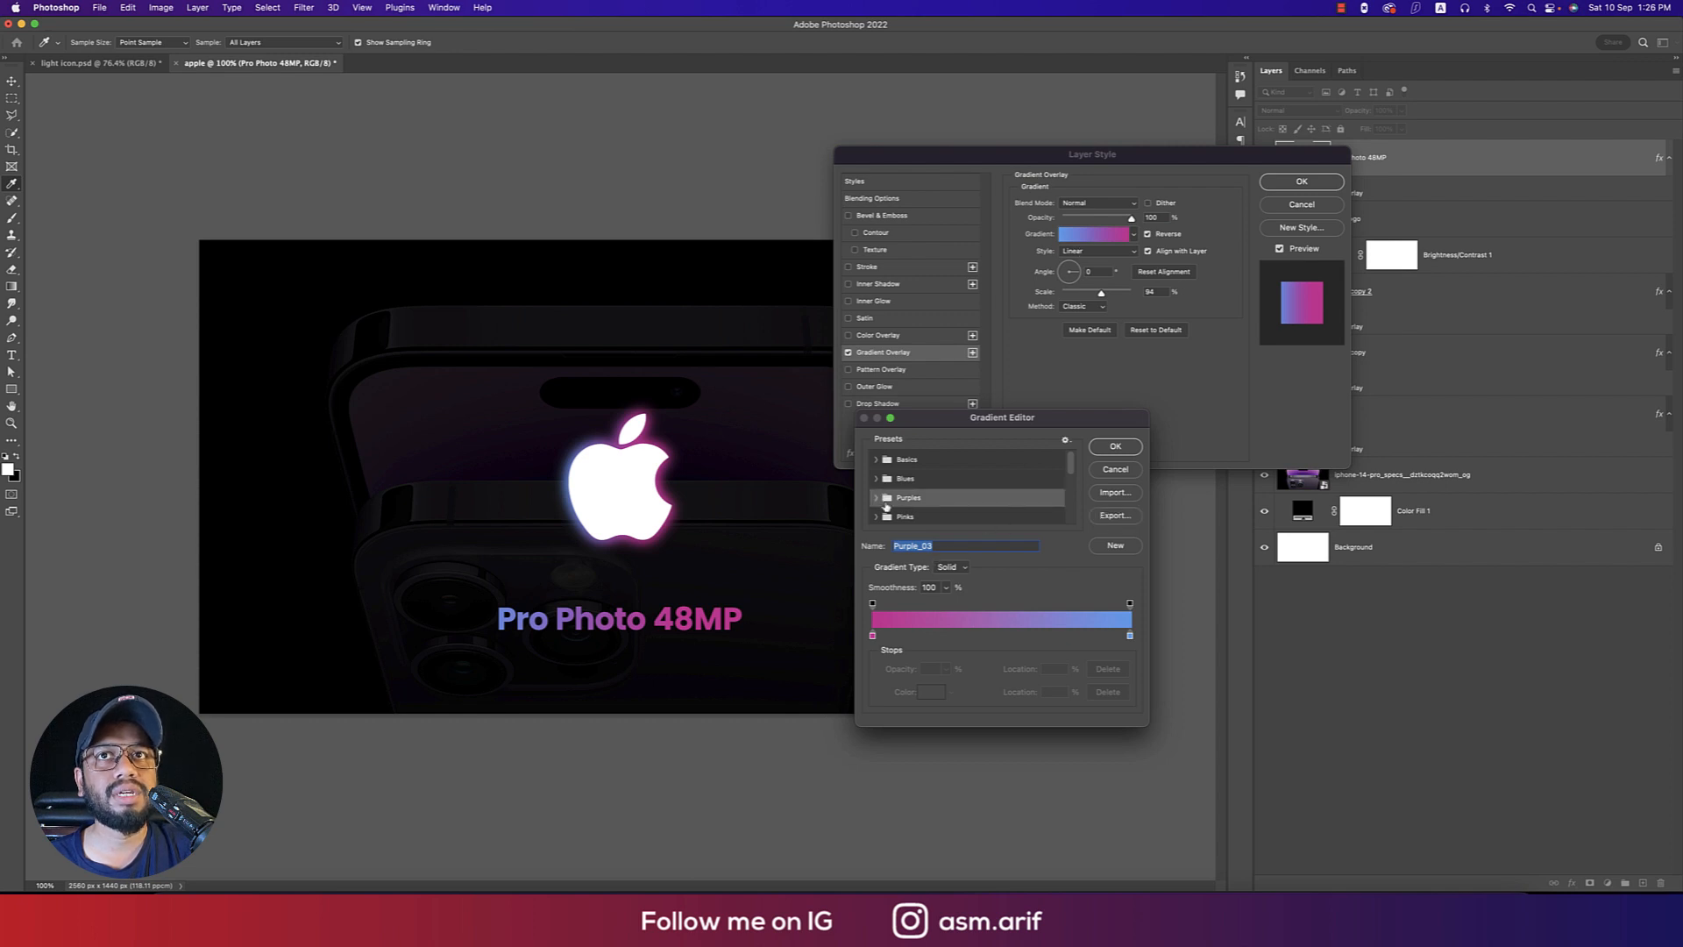
{"action": "scroll", "coordinate": [899, 504], "scroll_direction": "down", "scroll_amount": 10}
{"action": "scroll", "coordinate": [903, 506], "scroll_direction": "up", "scroll_amount": 10}
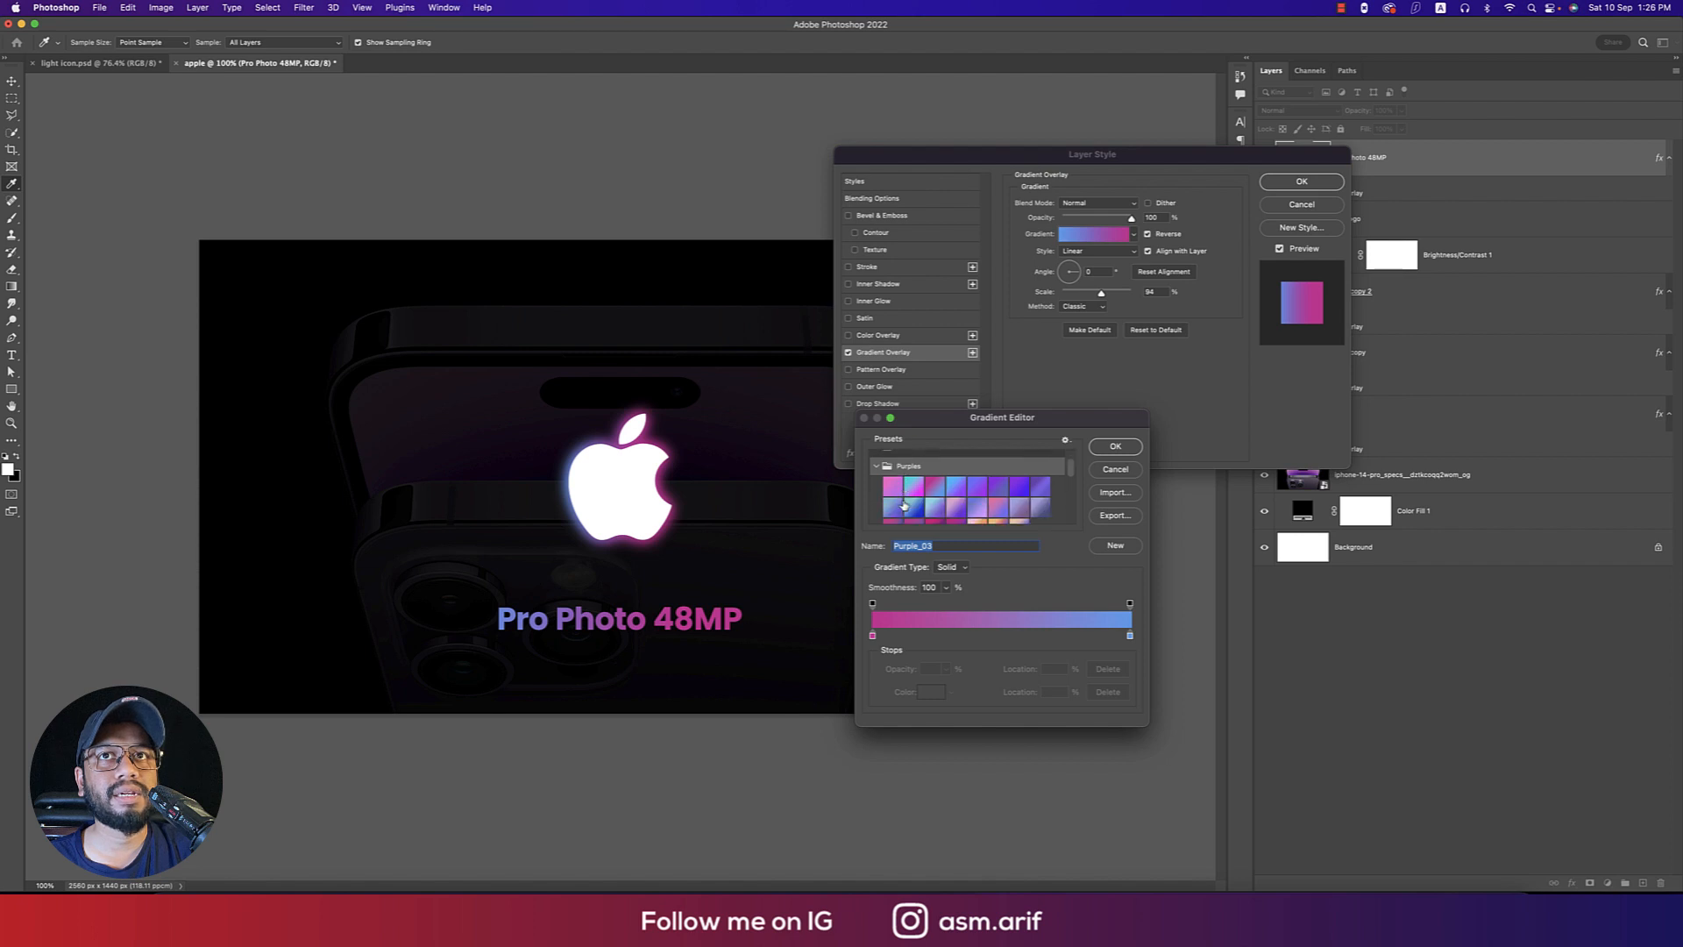
{"action": "scroll", "coordinate": [904, 506], "scroll_direction": "down", "scroll_amount": 1}
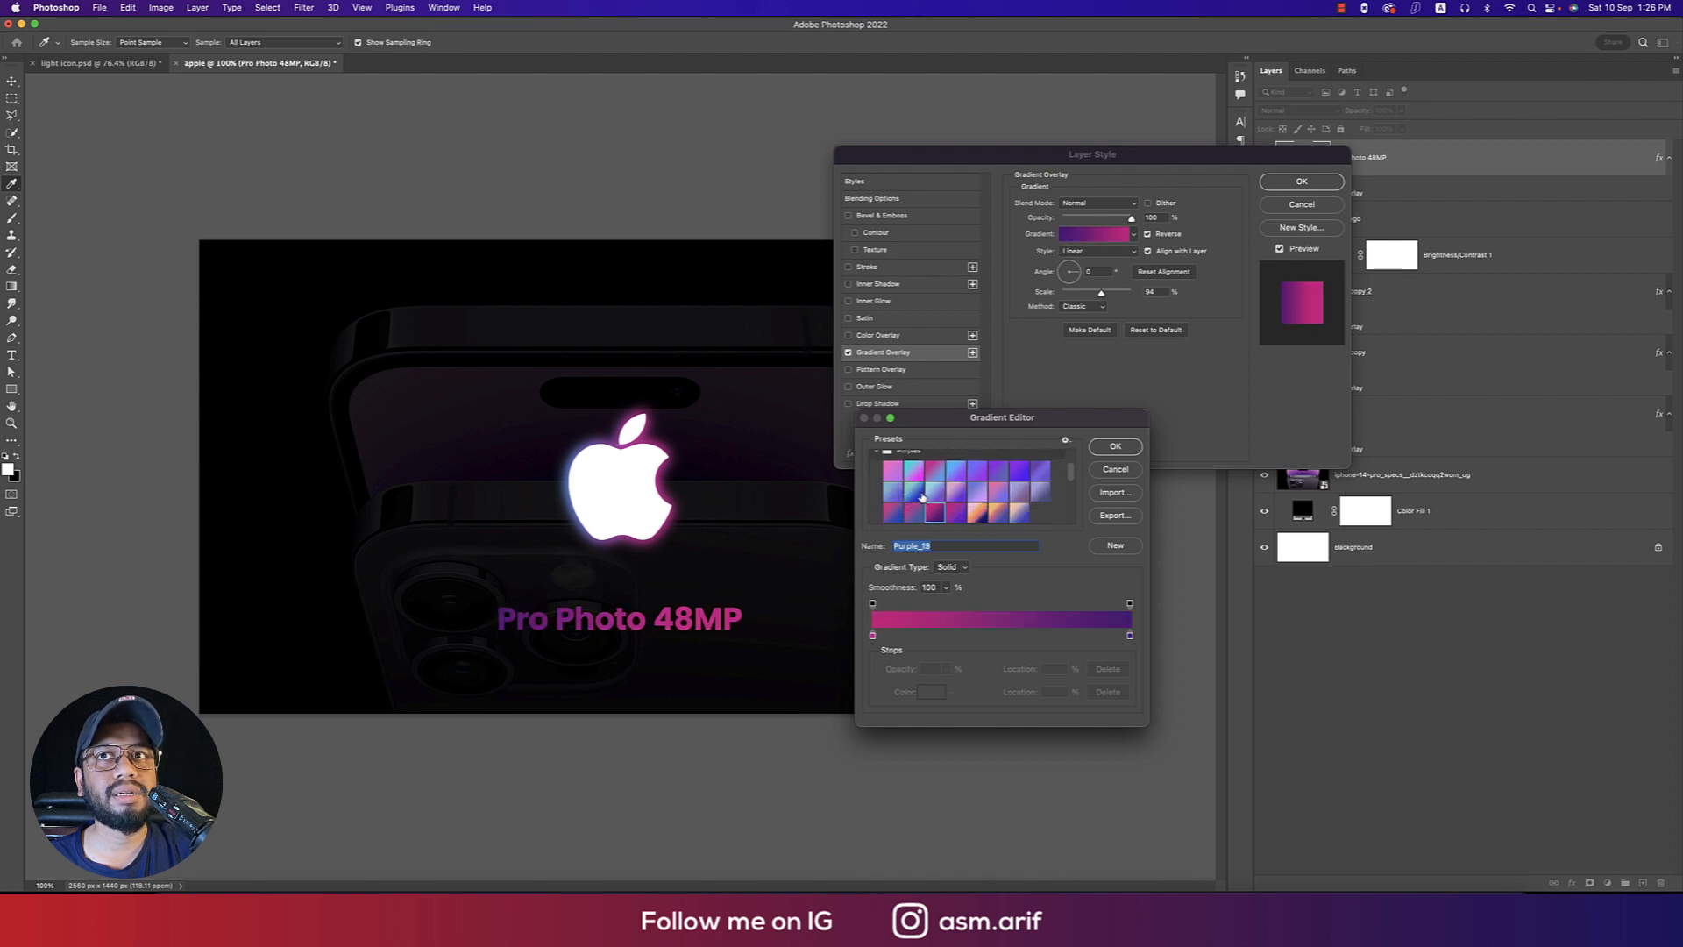
{"action": "left_click", "coordinate": [919, 492]}
{"action": "left_click", "coordinate": [953, 510]}
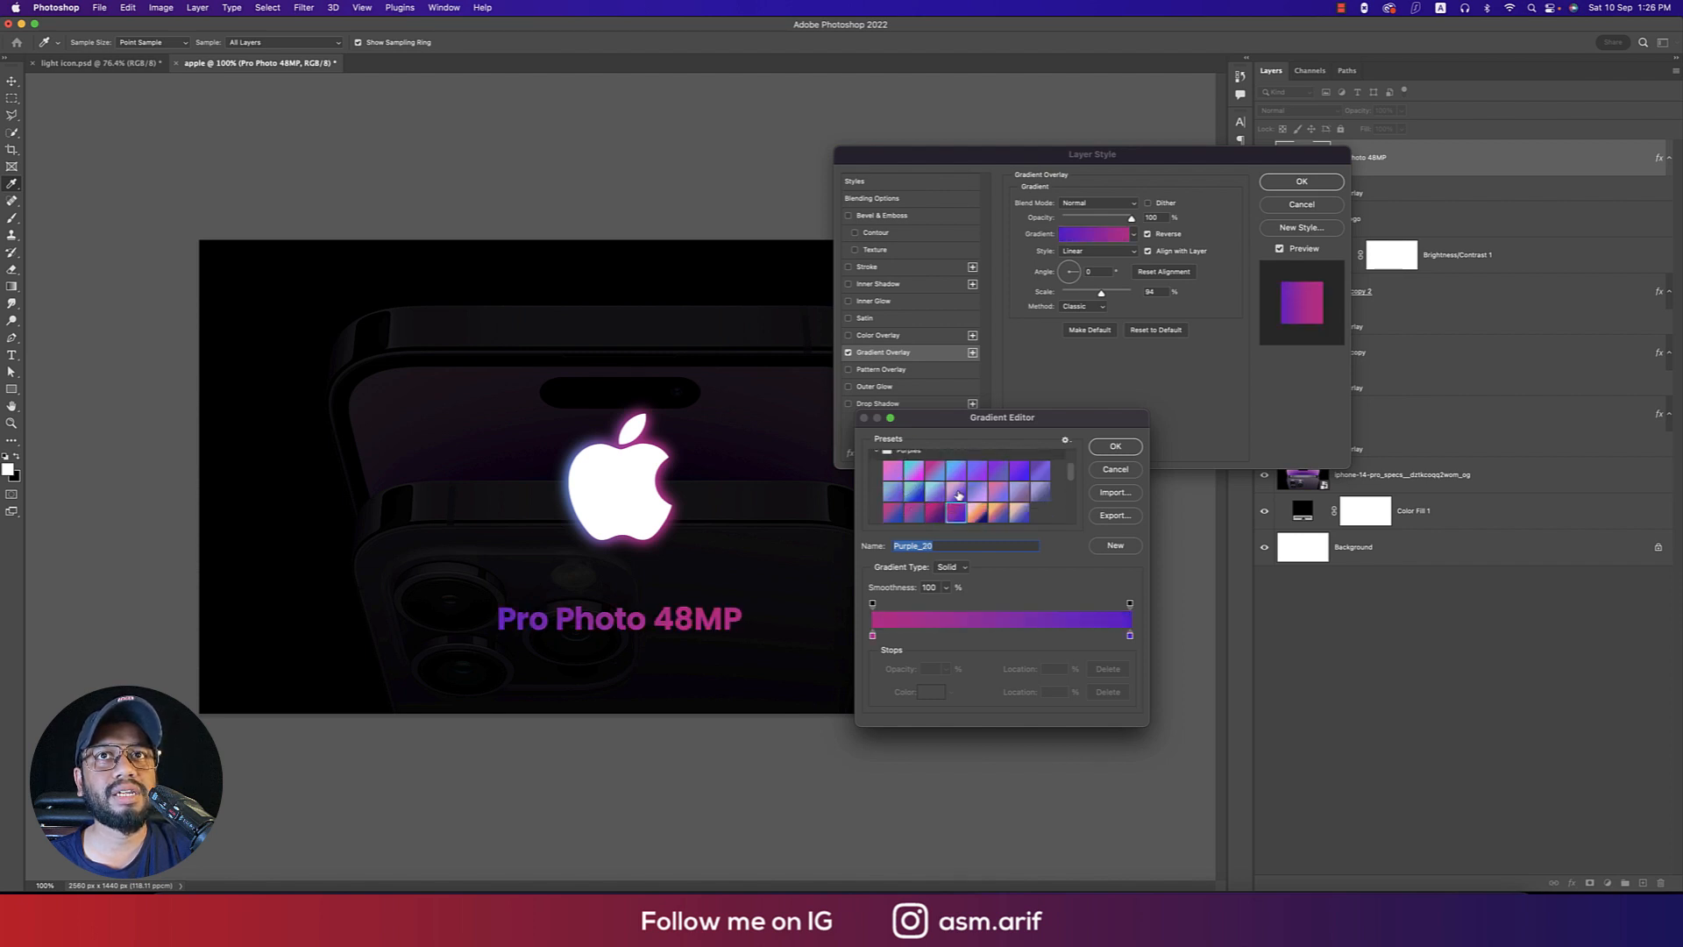
{"action": "left_click", "coordinate": [1129, 452]}
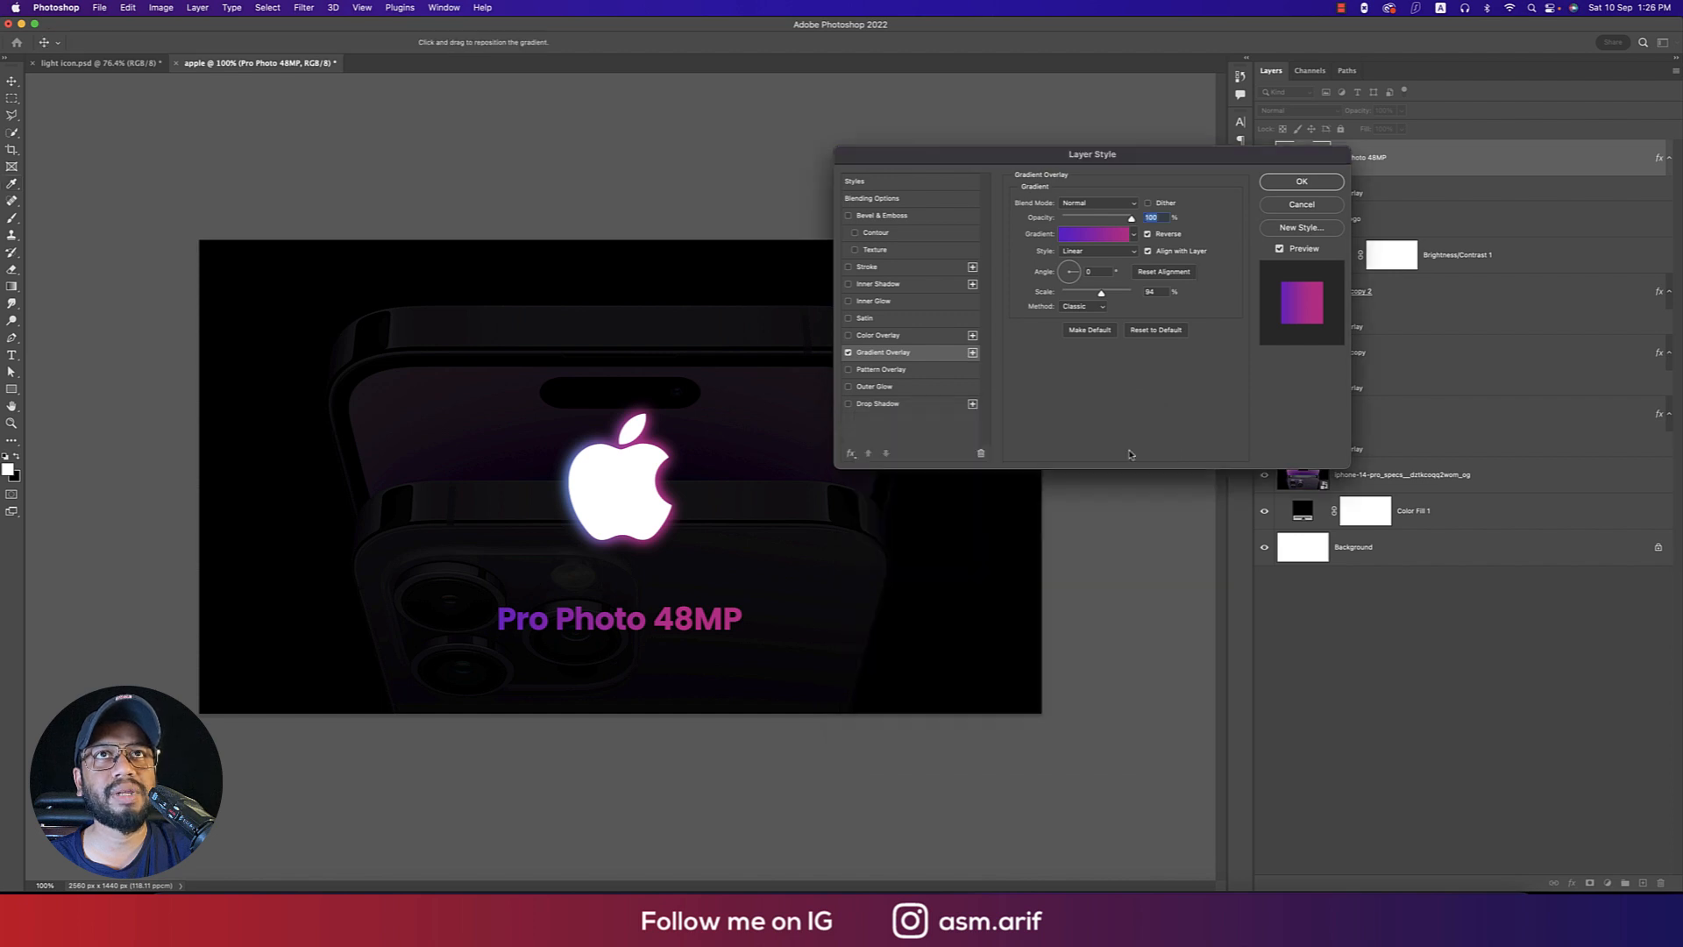
{"action": "left_click", "coordinate": [1287, 184]}
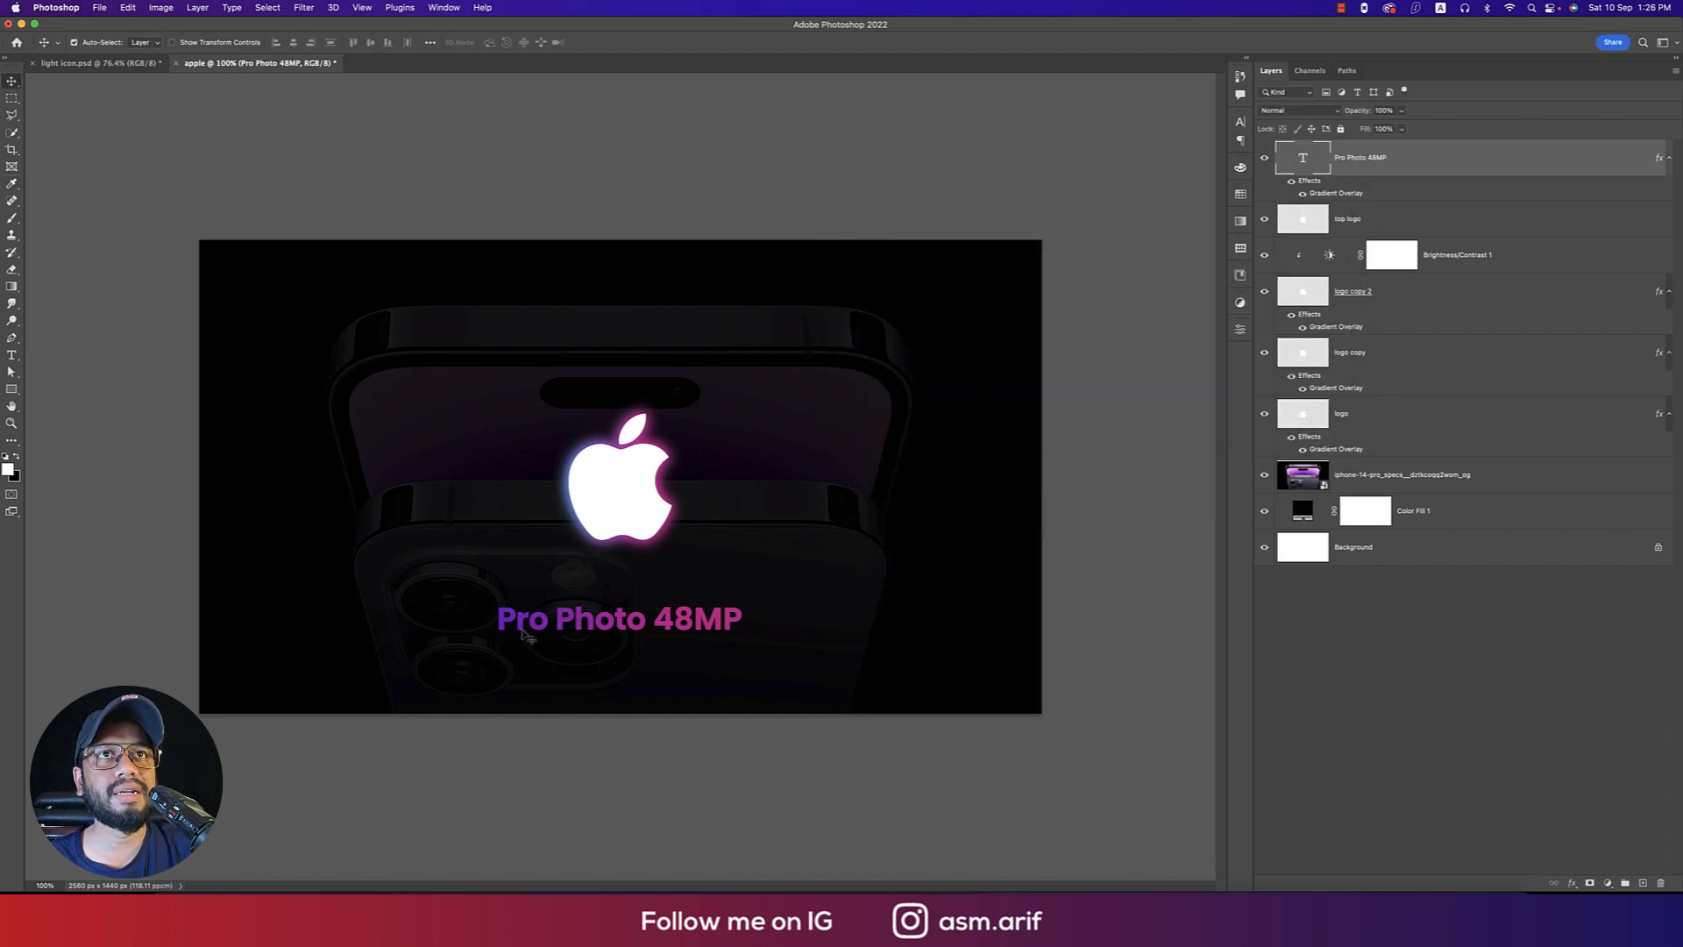
Change the bottom logo layer's Gradient Overlay to the Purple_20 preset and apply the layer style
{"action": "double_click", "coordinate": [1326, 452]}
{"action": "left_click", "coordinate": [1095, 234]}
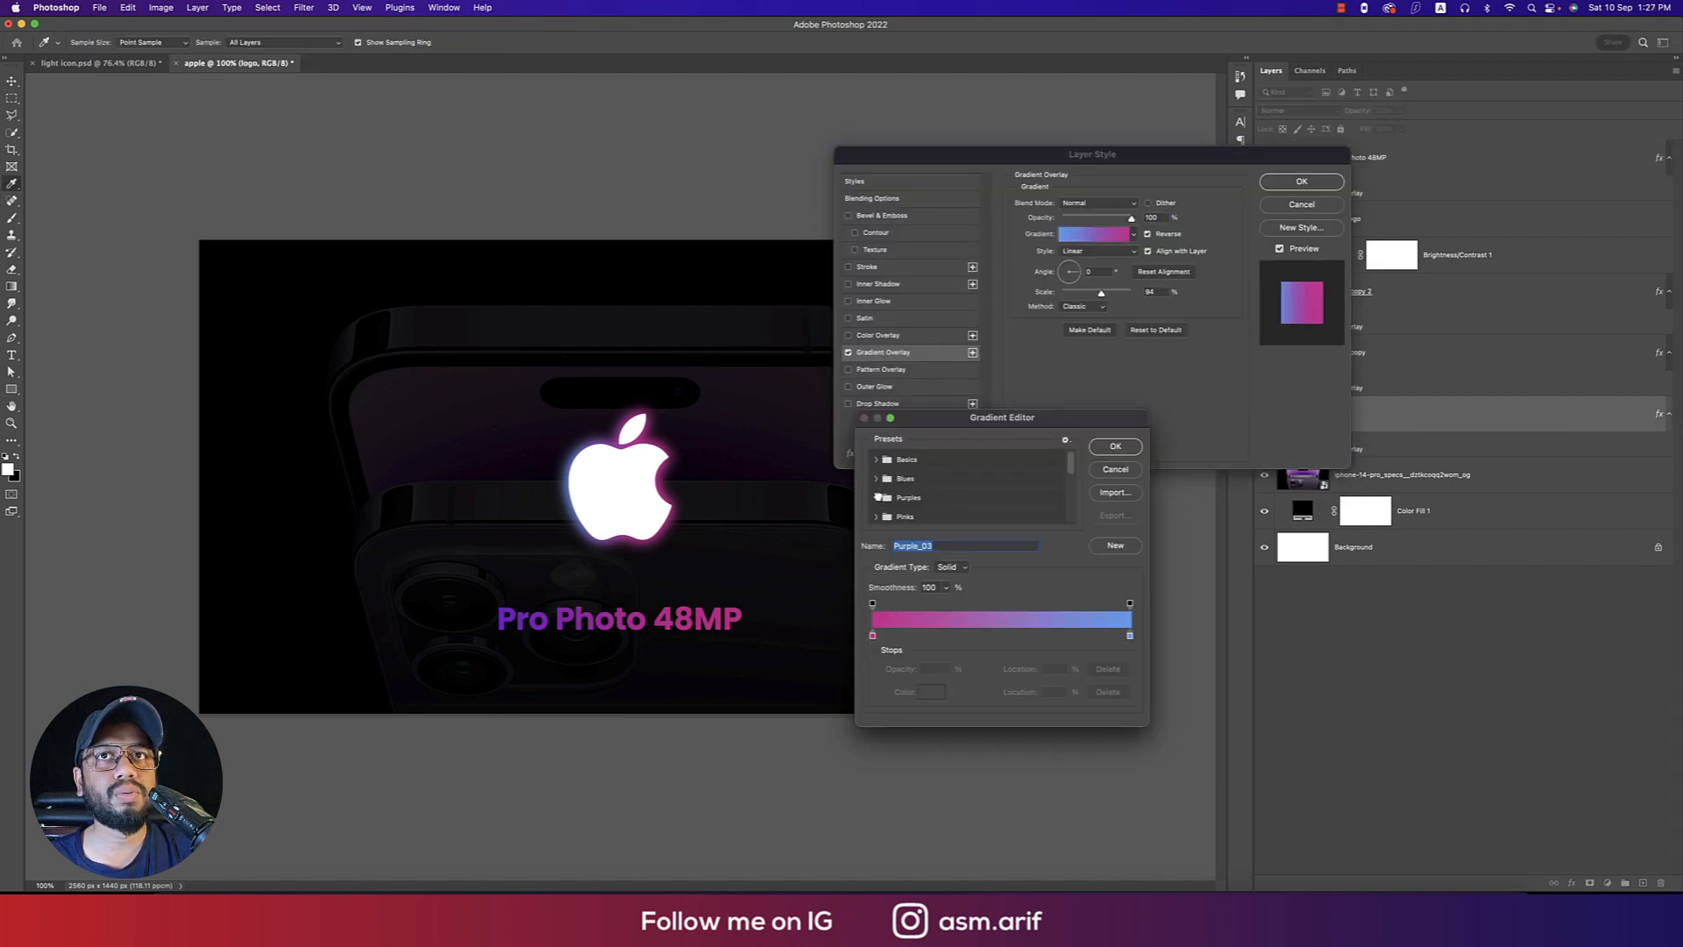
{"action": "left_click", "coordinate": [876, 498]}
{"action": "scroll", "coordinate": [968, 517], "scroll_direction": "down", "scroll_amount": 1}
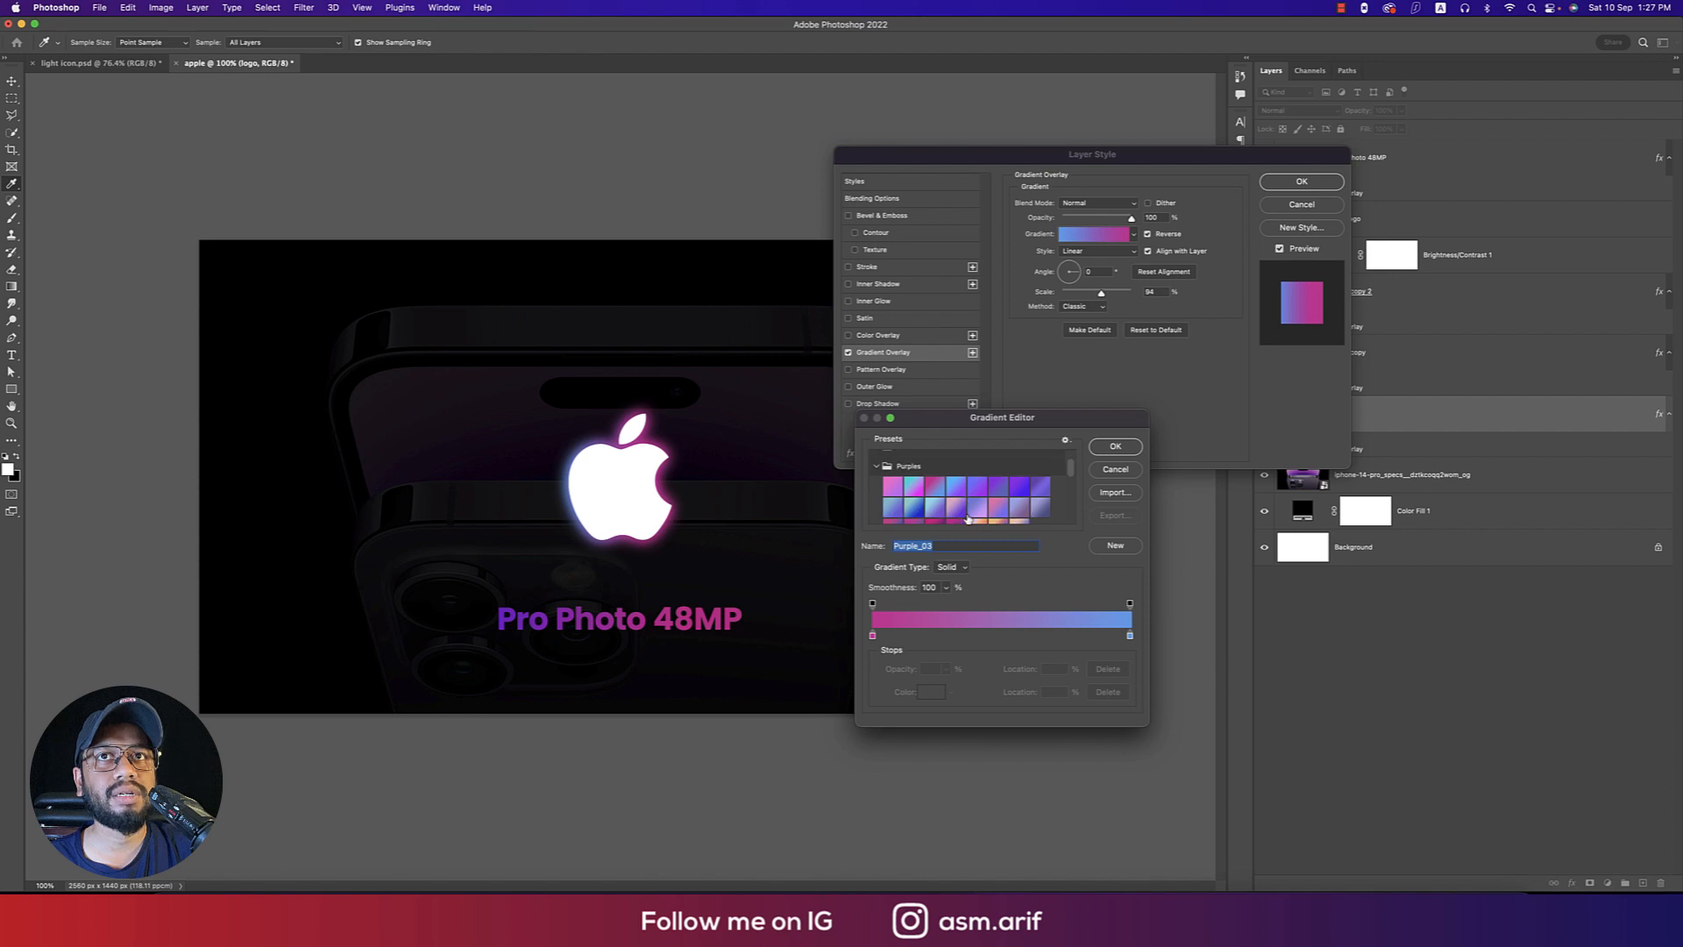
{"action": "scroll", "coordinate": [968, 519], "scroll_direction": "down", "scroll_amount": 1}
{"action": "left_click", "coordinate": [955, 512]}
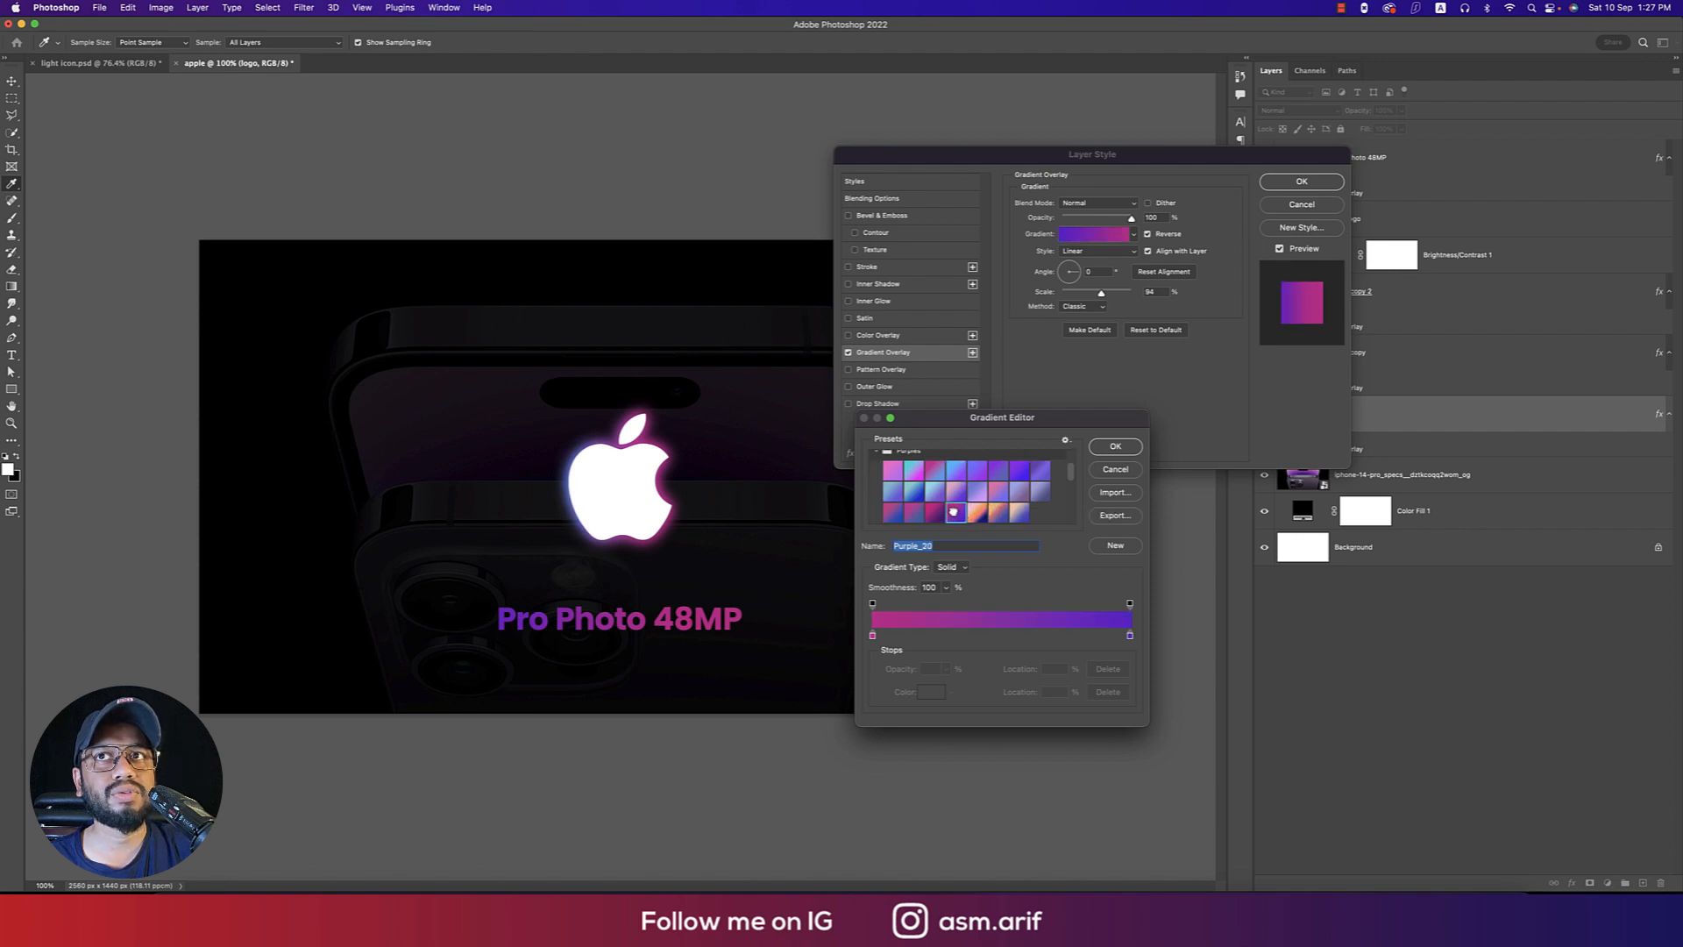
{"action": "left_click", "coordinate": [928, 513]}
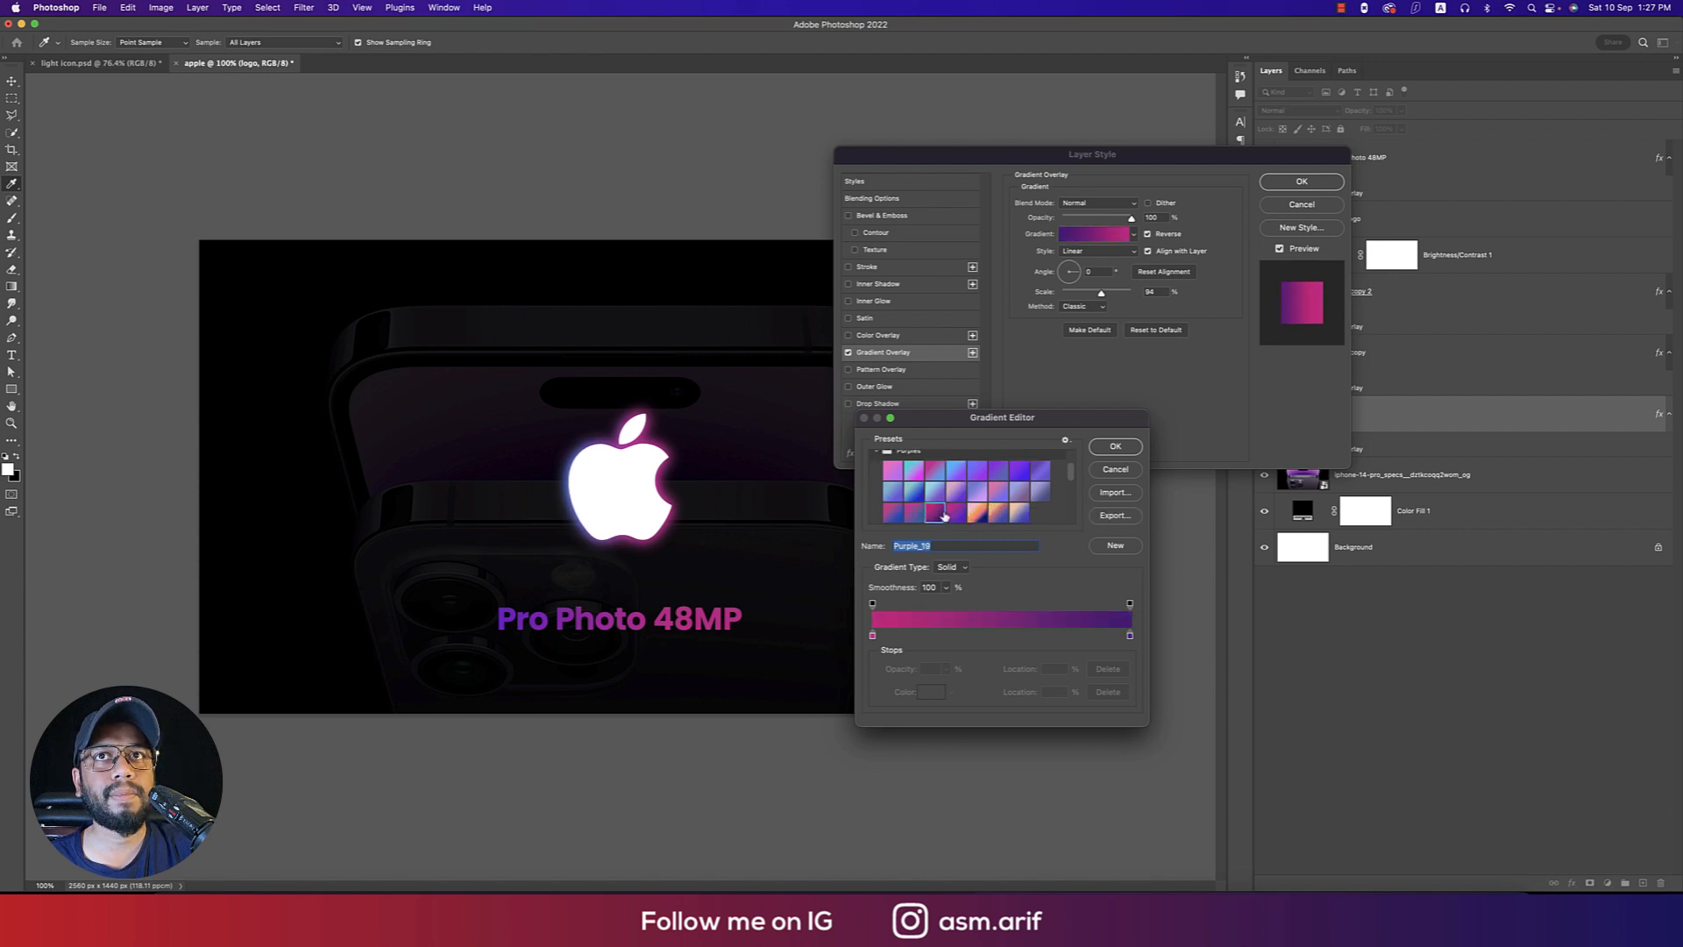
{"action": "left_click", "coordinate": [948, 516]}
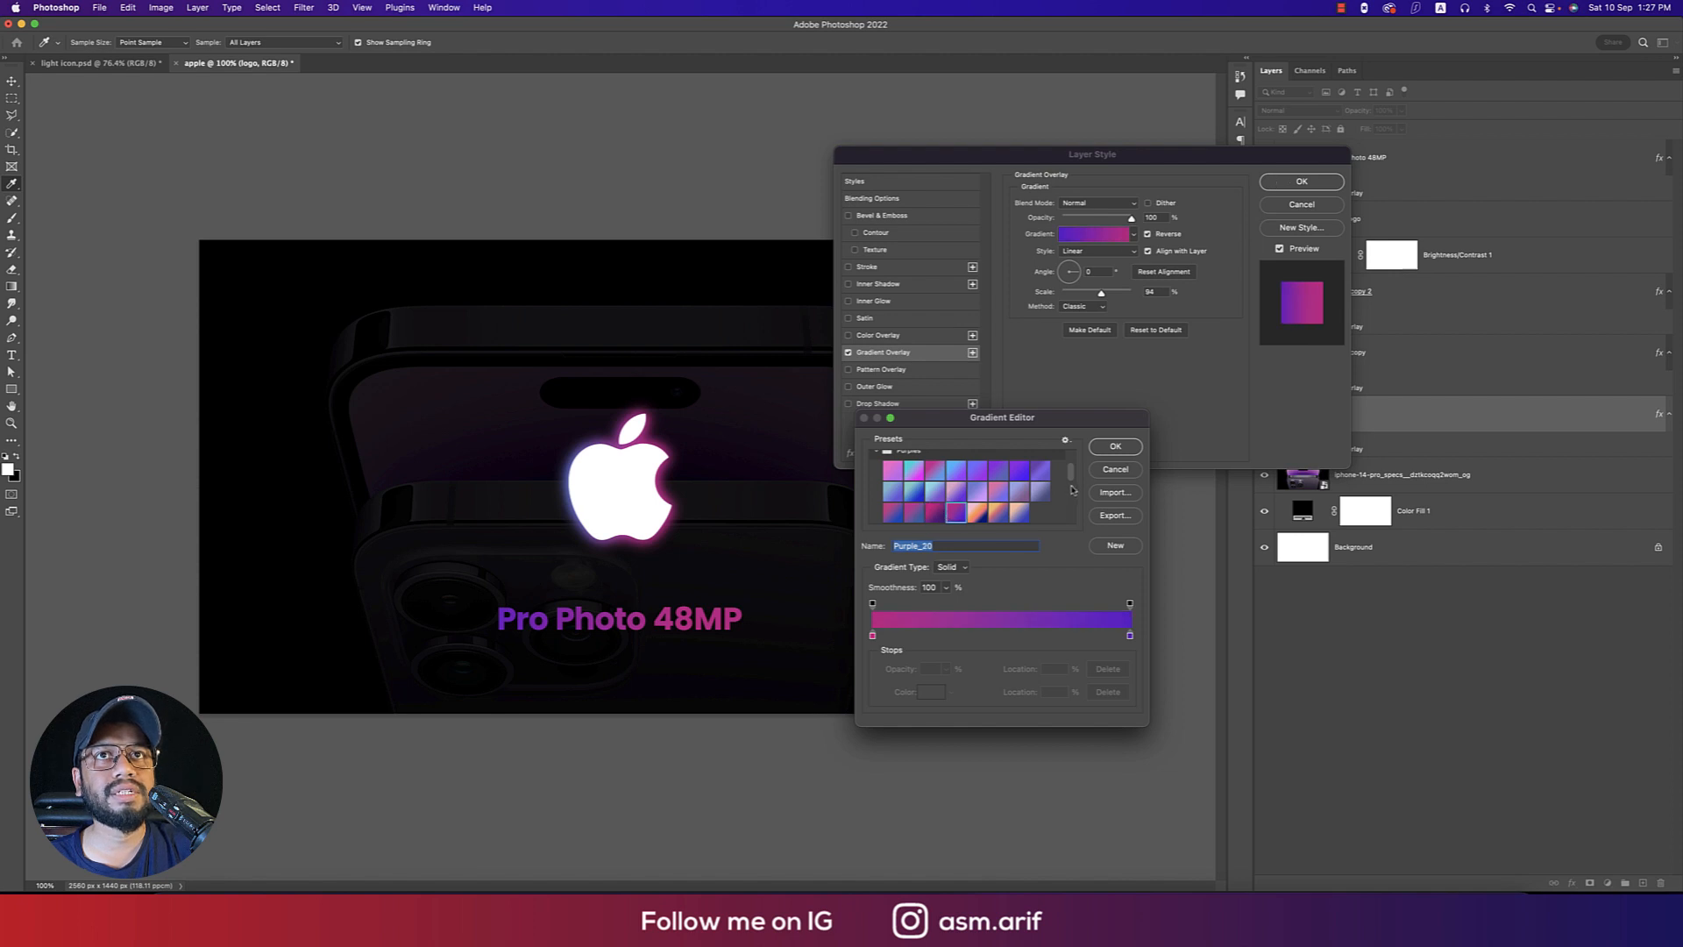
{"action": "left_click", "coordinate": [1115, 447]}
{"action": "left_click", "coordinate": [1302, 181]}
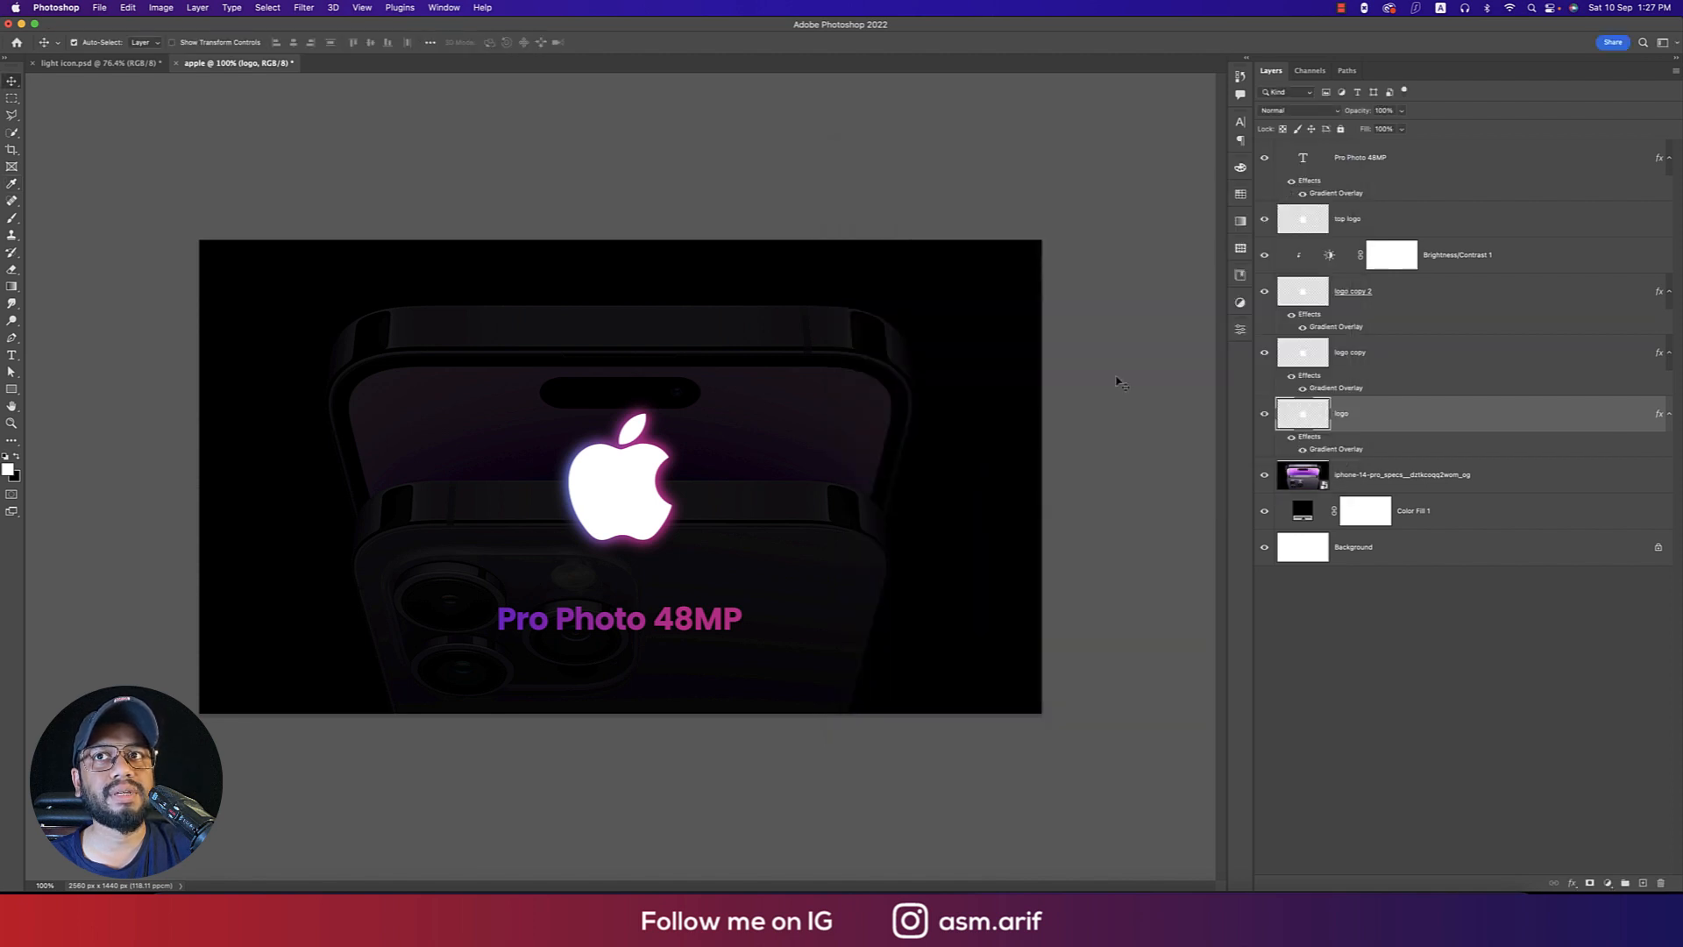
{"action": "left_click", "coordinate": [1100, 426]}
{"action": "left_click", "coordinate": [734, 629]}
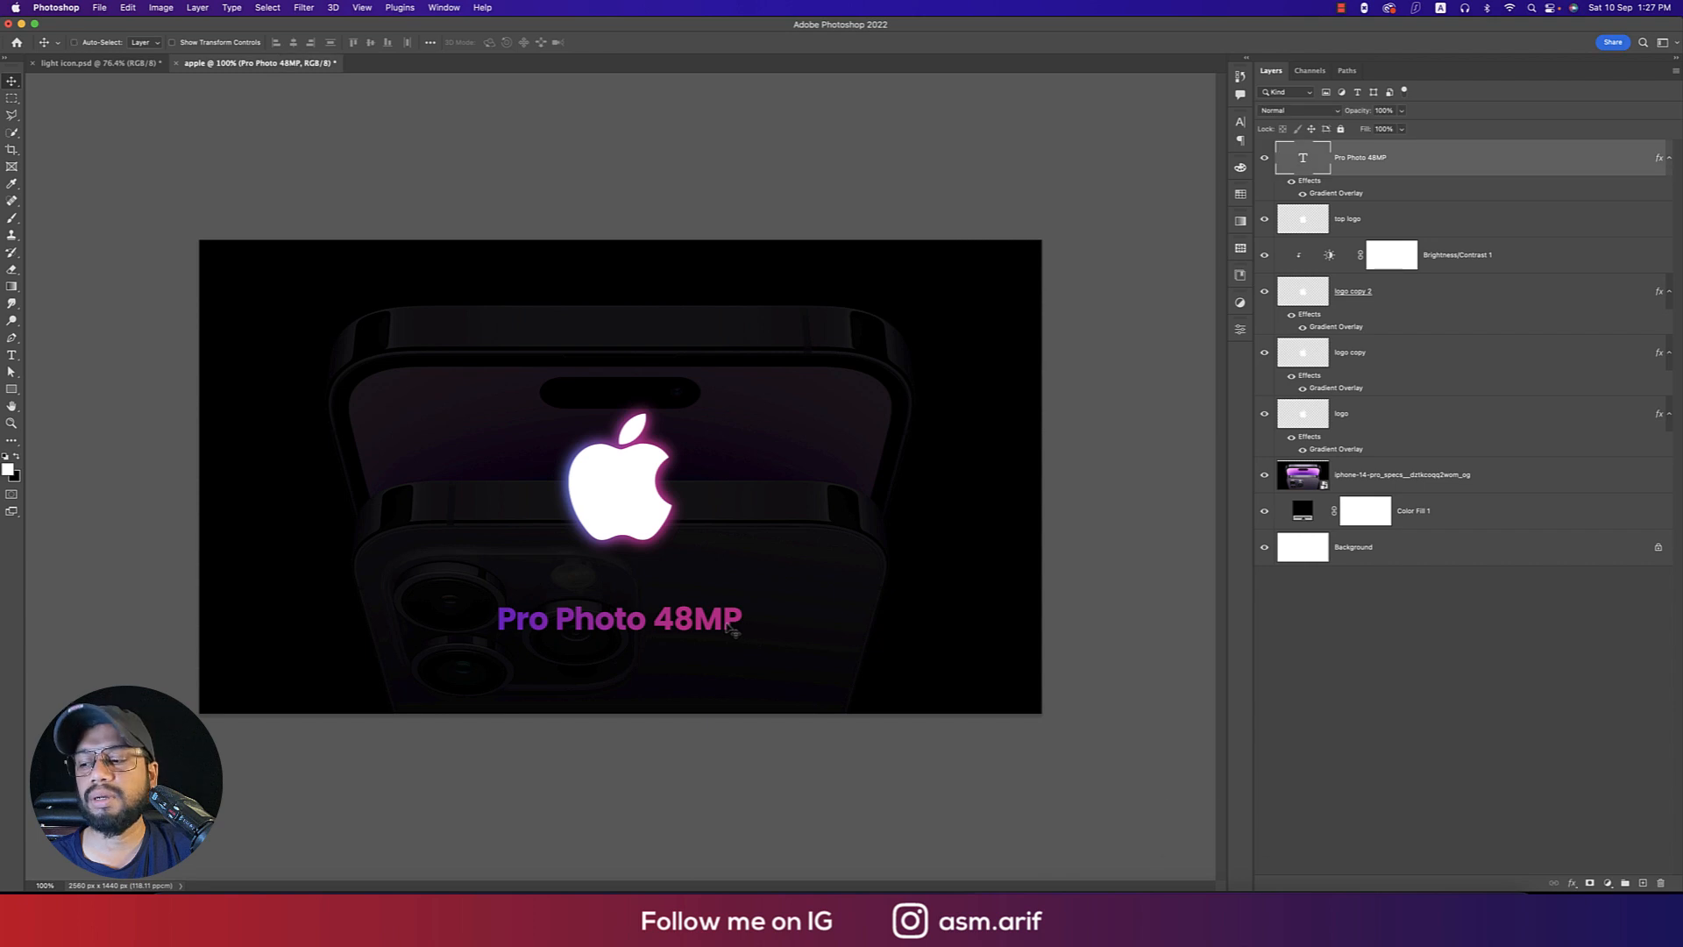
{"action": "key", "text": "super+a"}
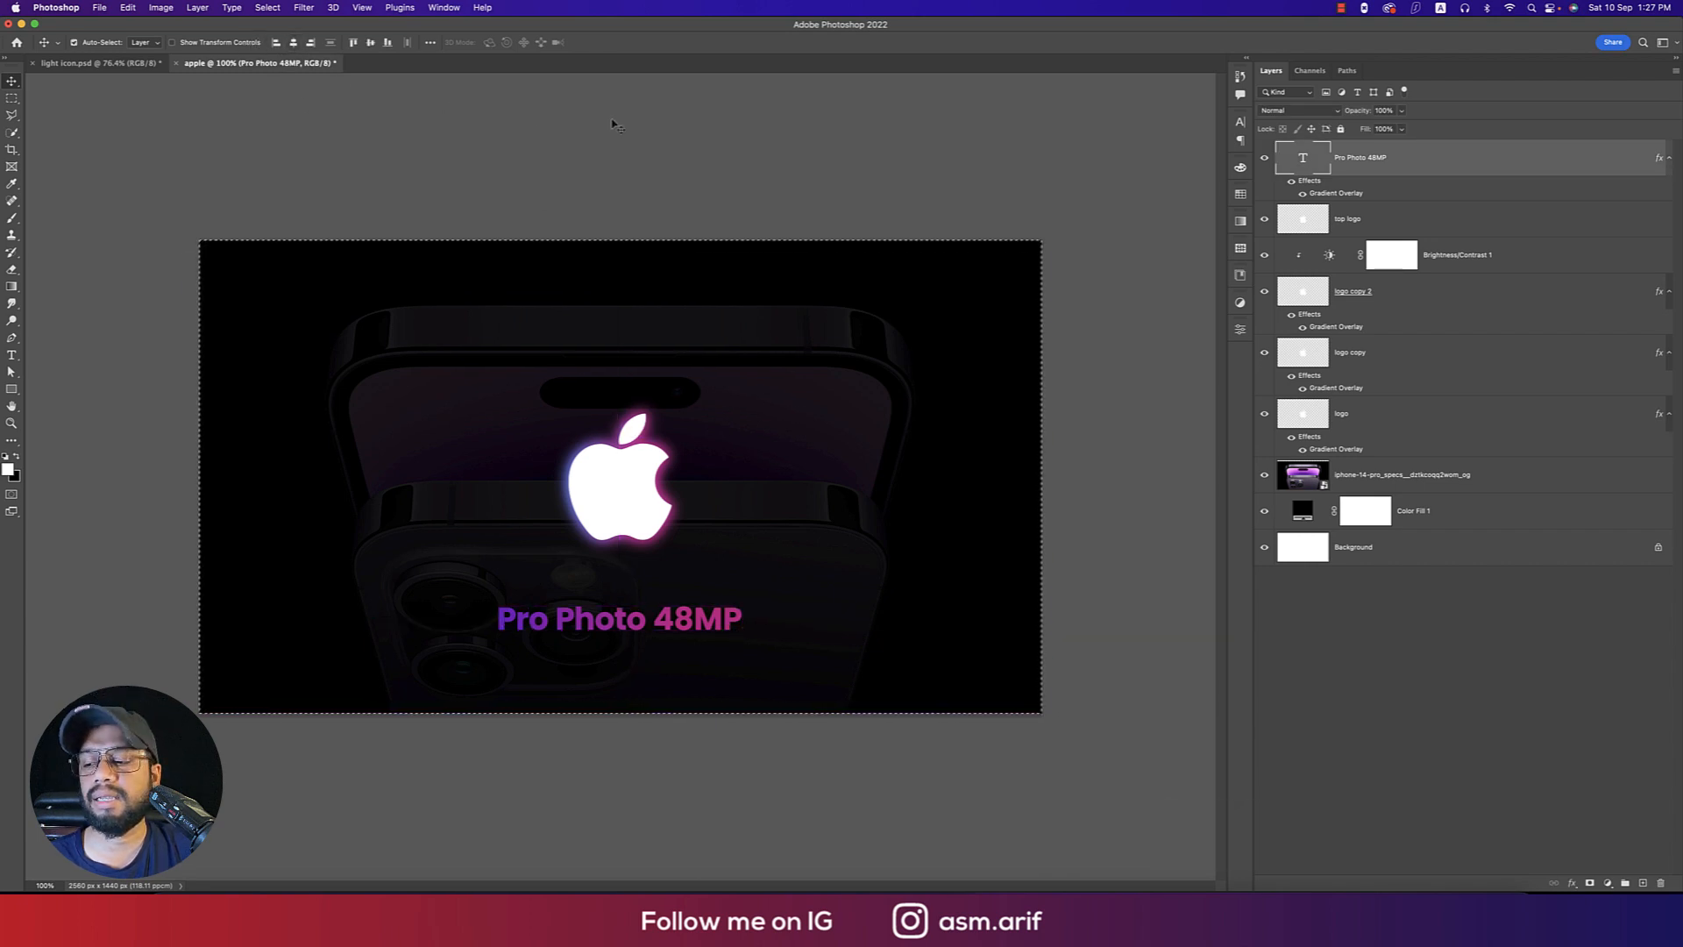
{"action": "key", "text": "super+d"}
{"action": "key", "text": "alt+super+a"}
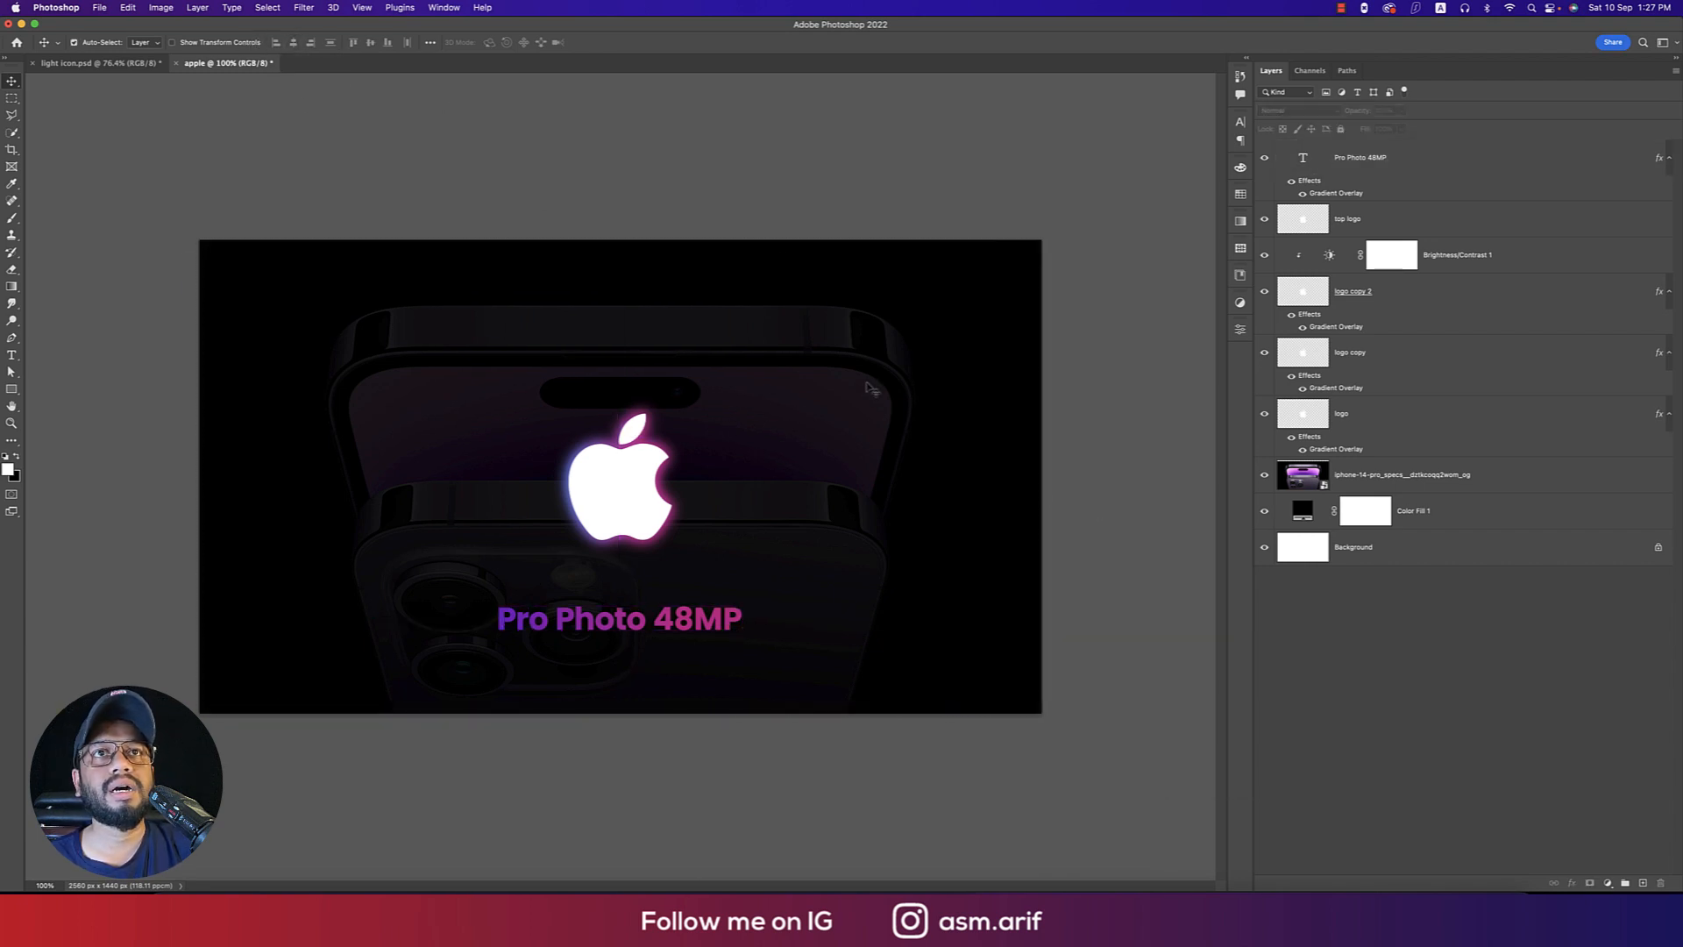
Select the iPhone image layer, open its Fill value for editing, and deselect the layer
{"action": "left_click", "coordinate": [868, 388]}
{"action": "left_click", "coordinate": [1403, 129]}
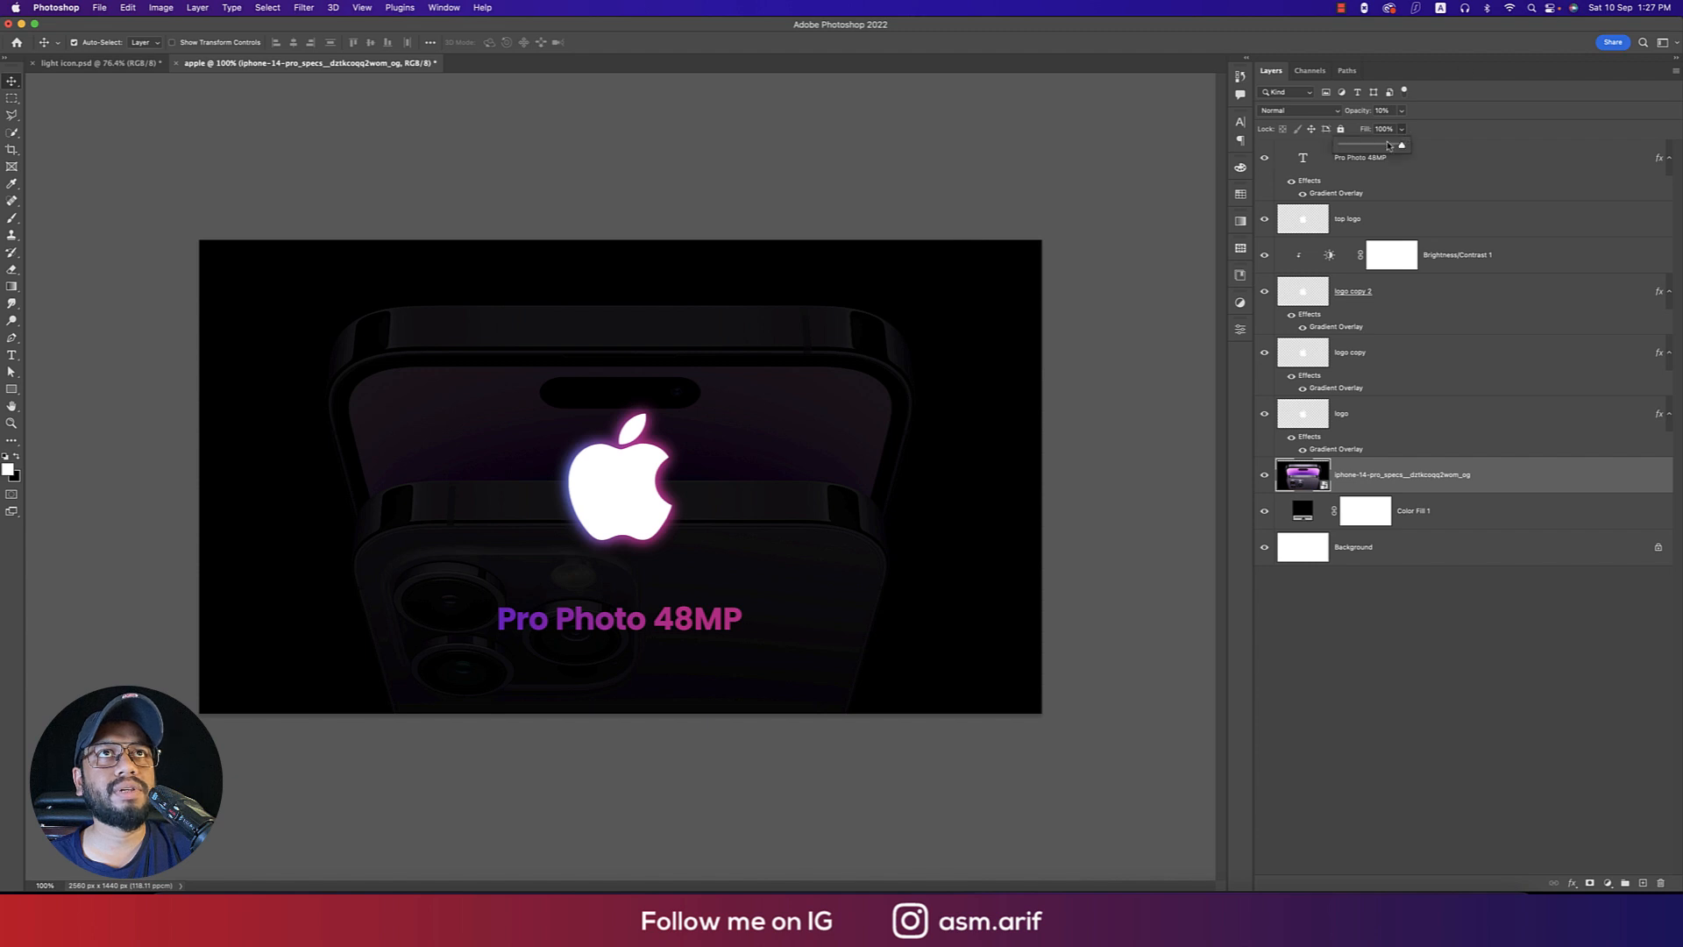
{"action": "left_click", "coordinate": [1177, 266]}
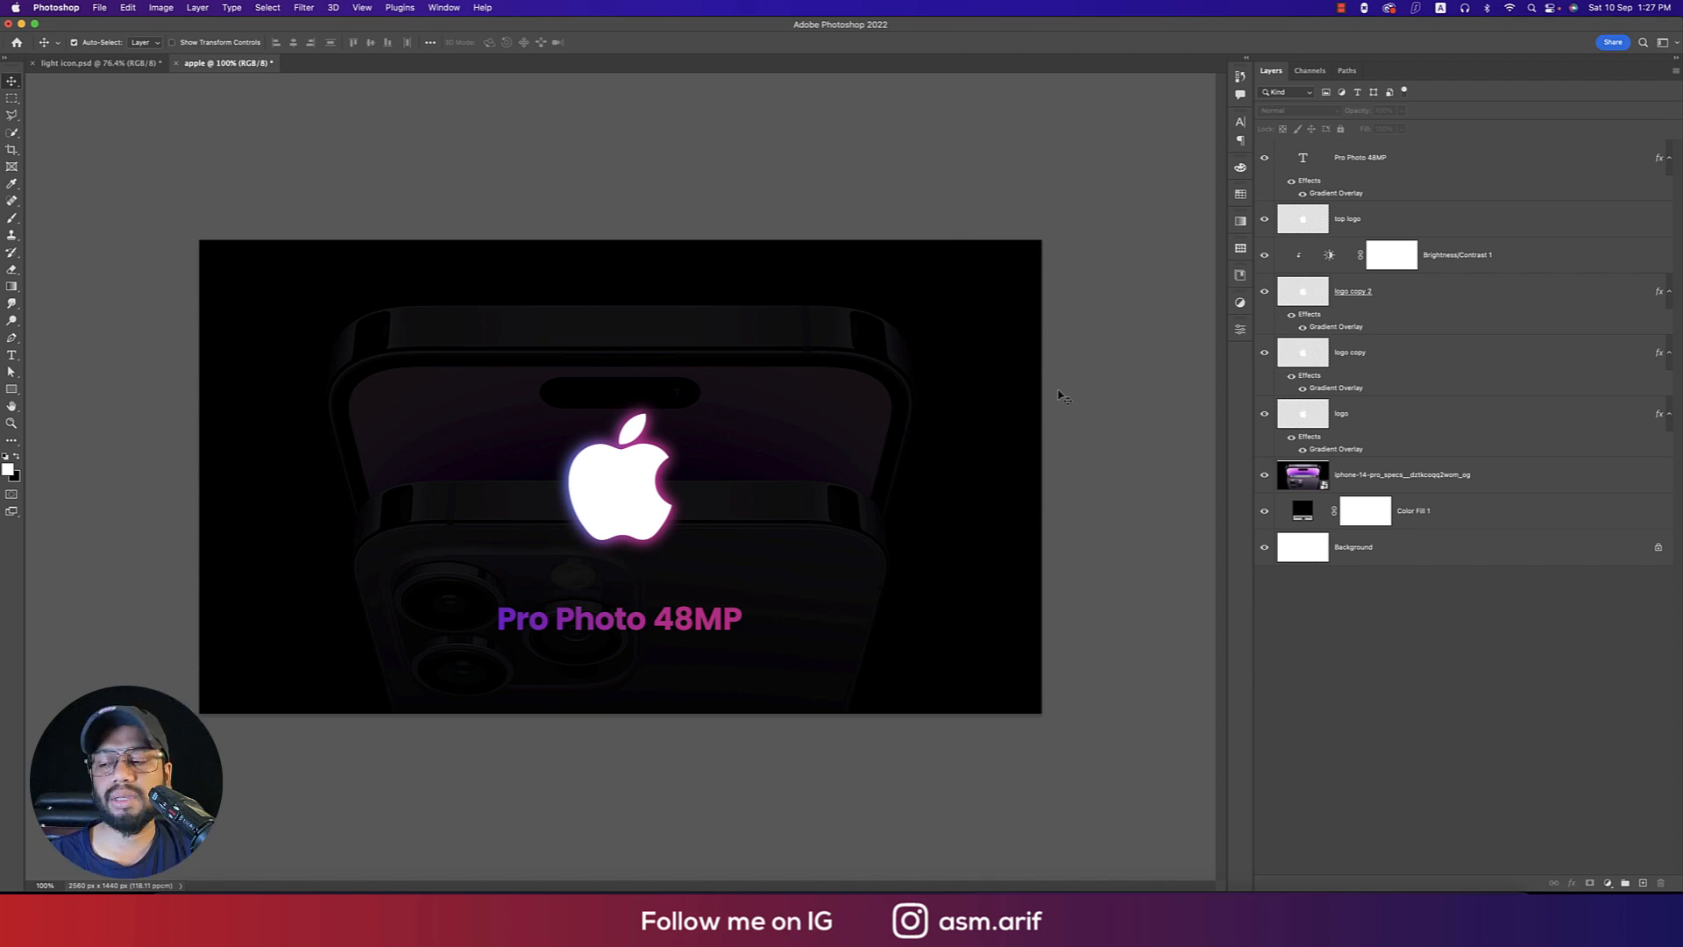
Save the document on the computer as apple.psd in the Downloads folder, in Photoshop format
{"action": "key", "text": "super+s"}
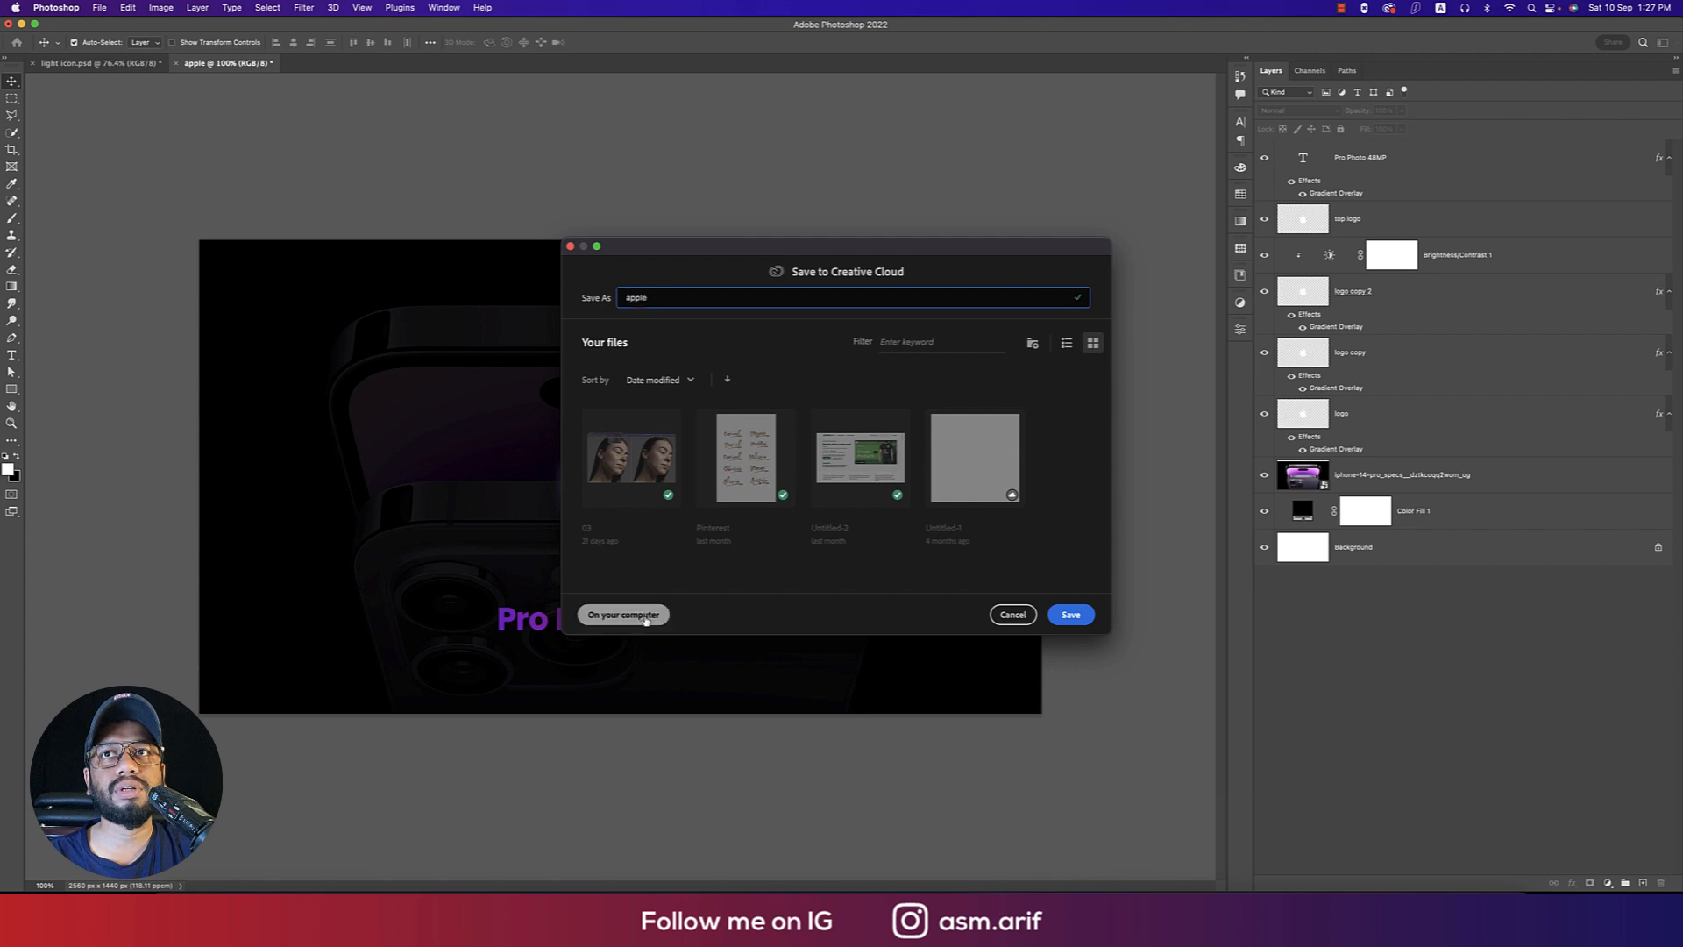
{"action": "left_click", "coordinate": [646, 614]}
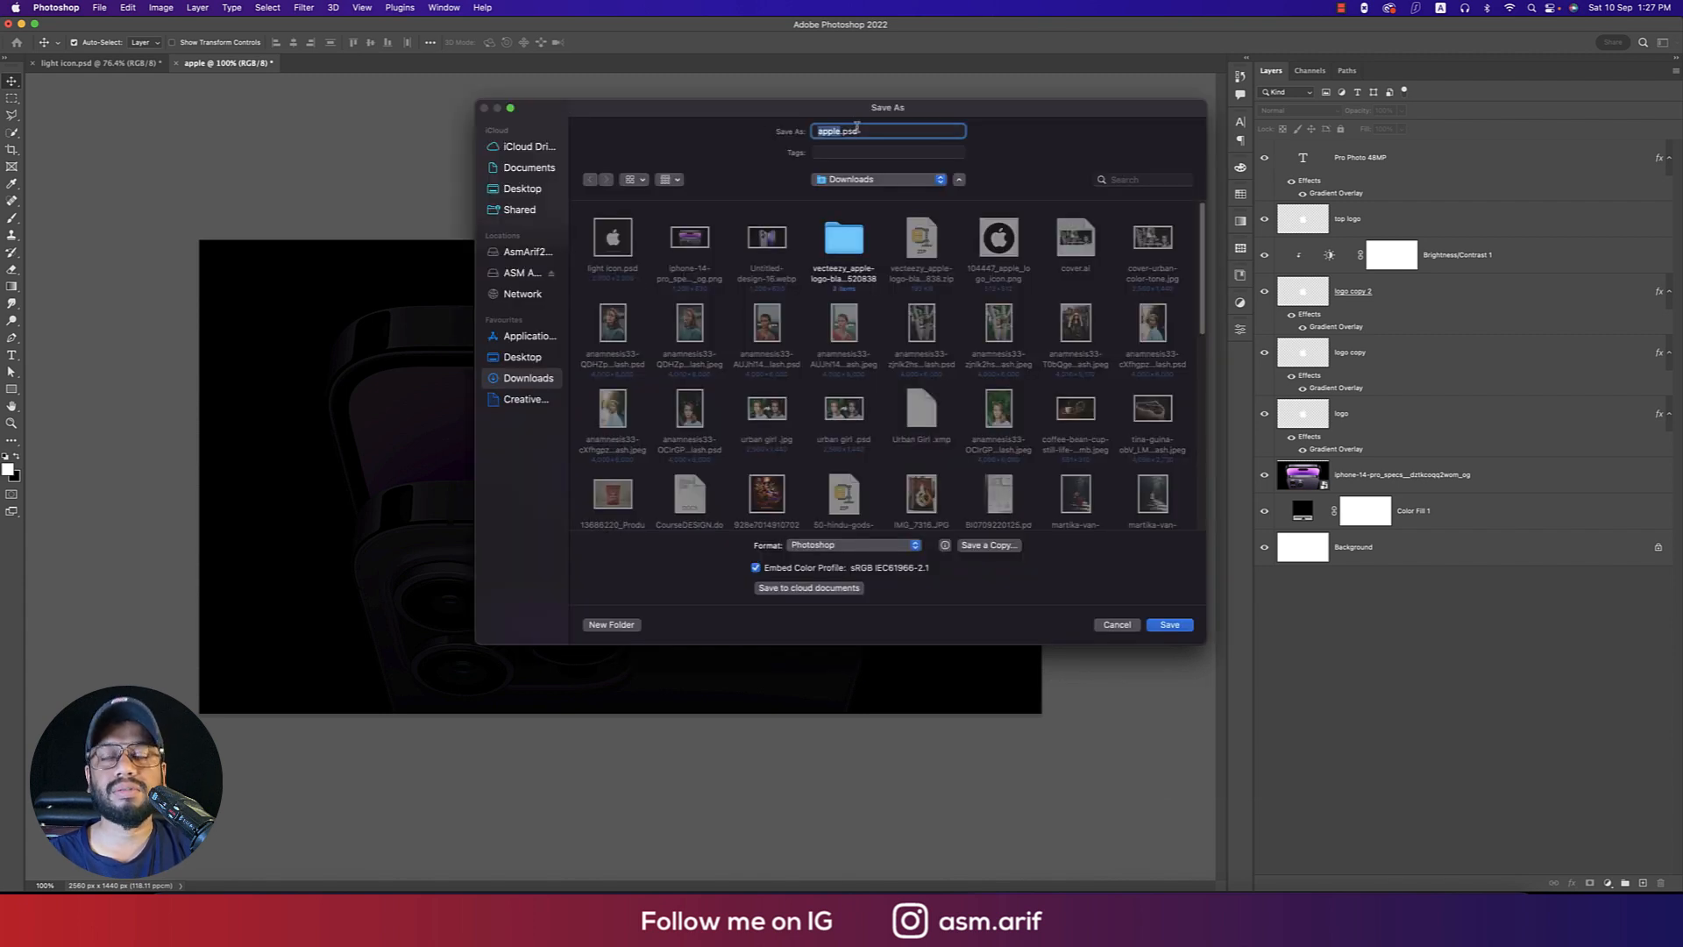
{"action": "key", "text": "Return"}
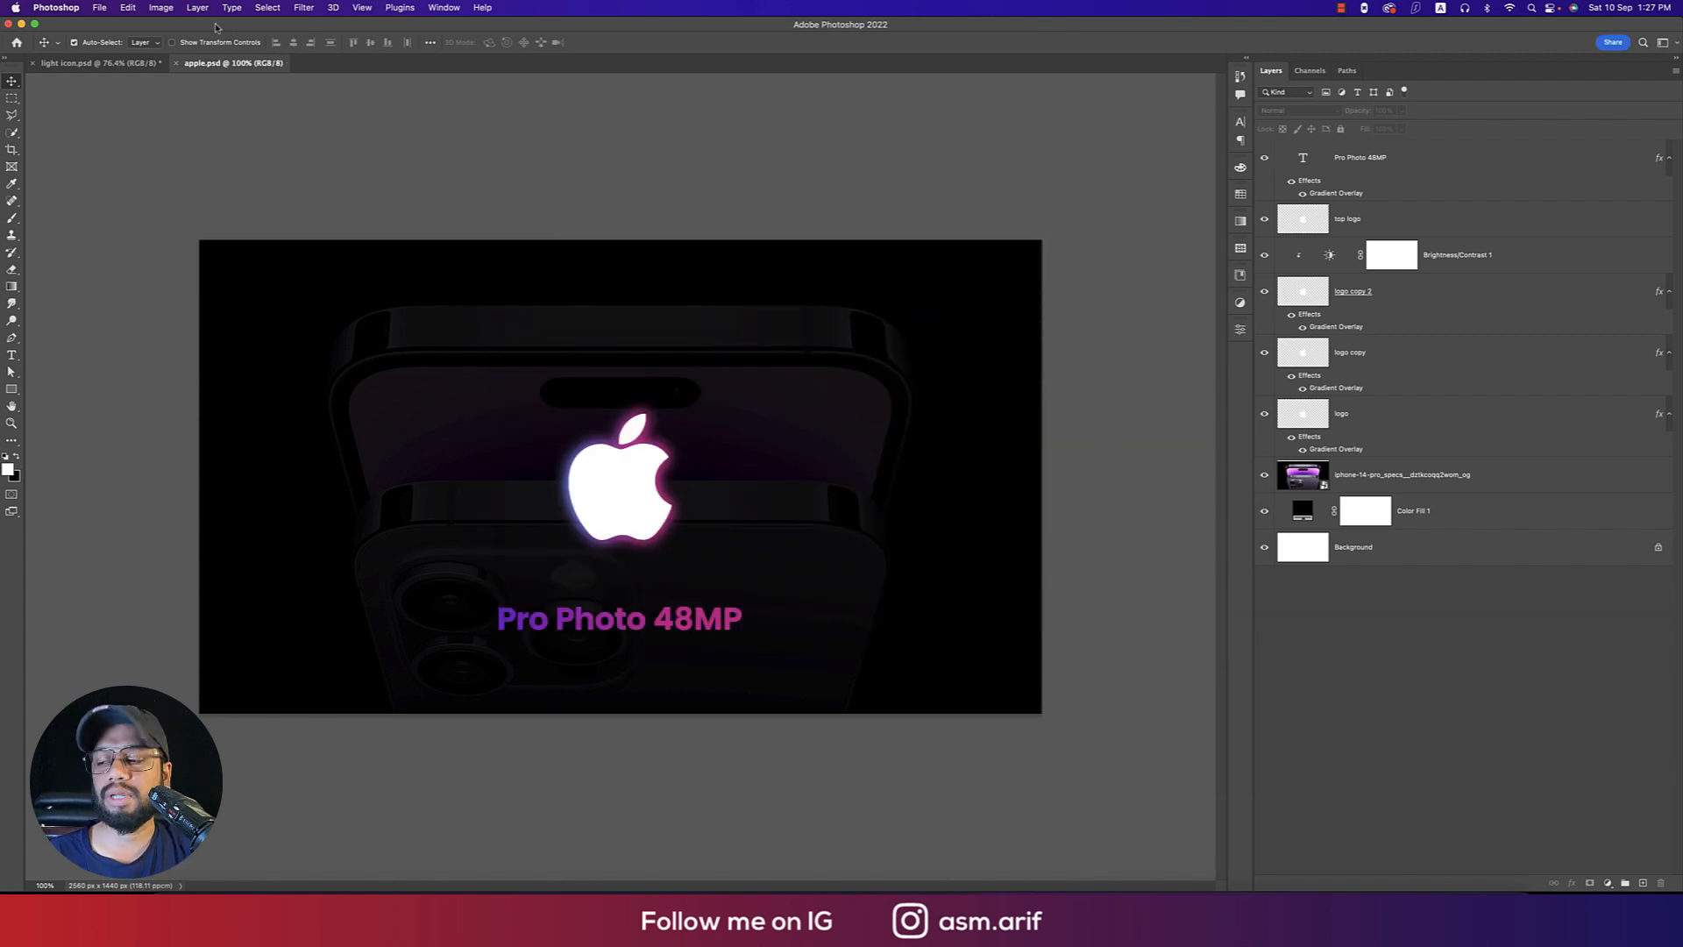
Save a JPEG copy of the design in the Downloads folder at maximum quality 12 with the Progressive format option
{"action": "key", "text": "alt+super+s"}
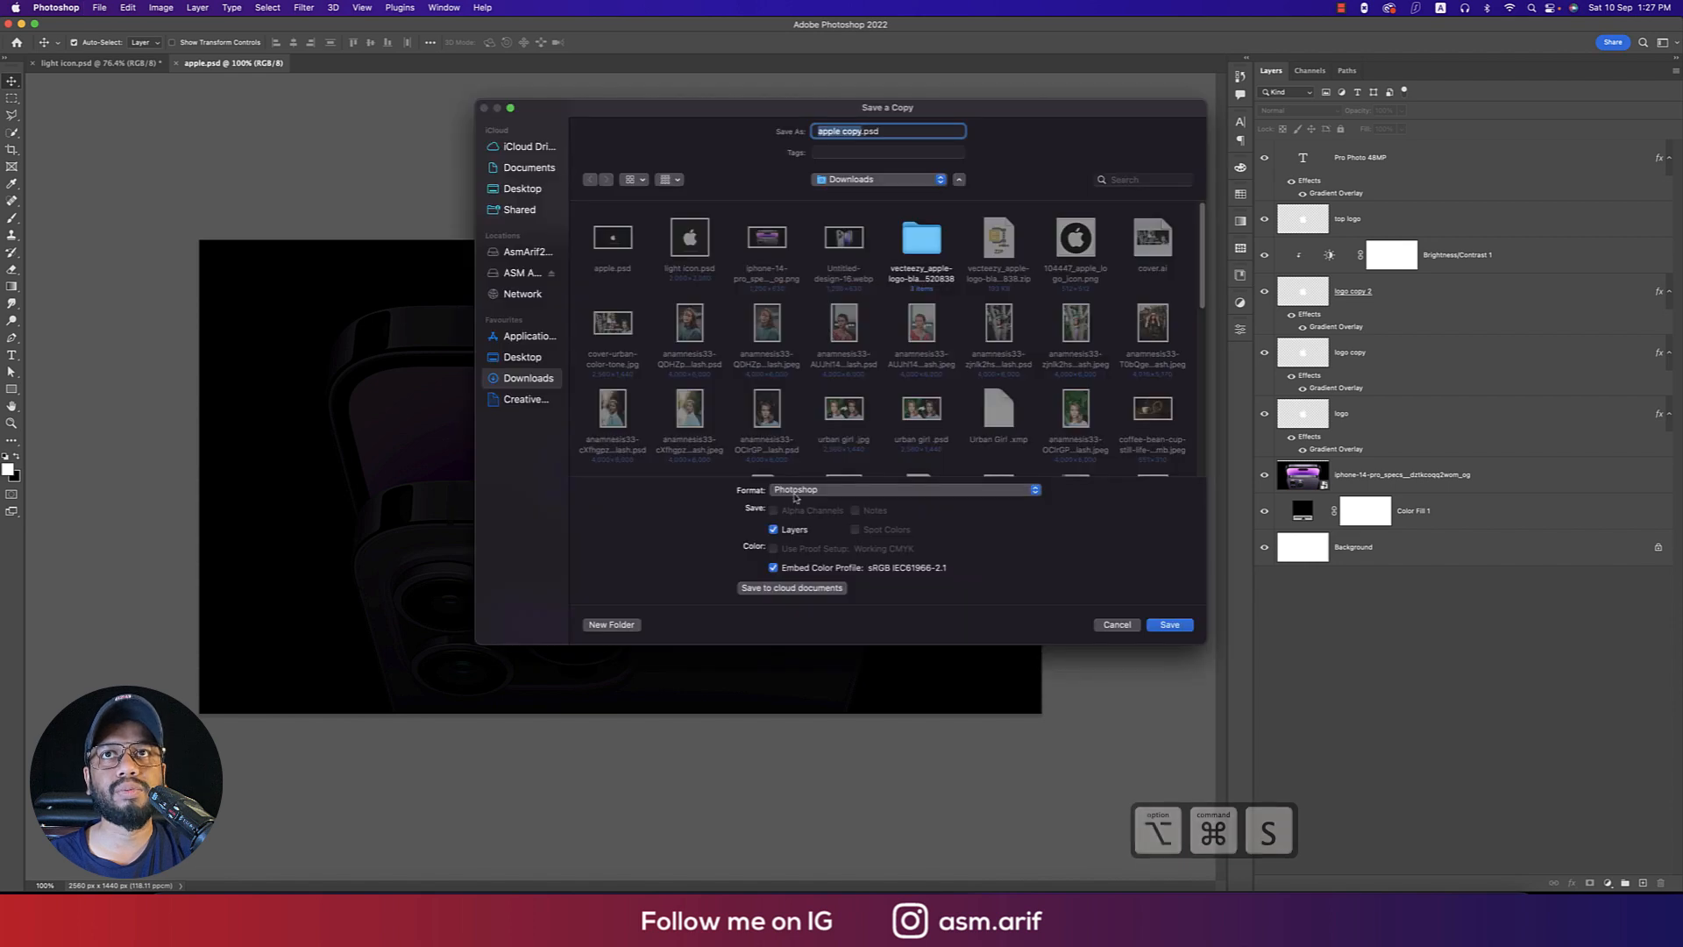
{"action": "left_click", "coordinate": [797, 493]}
{"action": "left_click", "coordinate": [793, 592]}
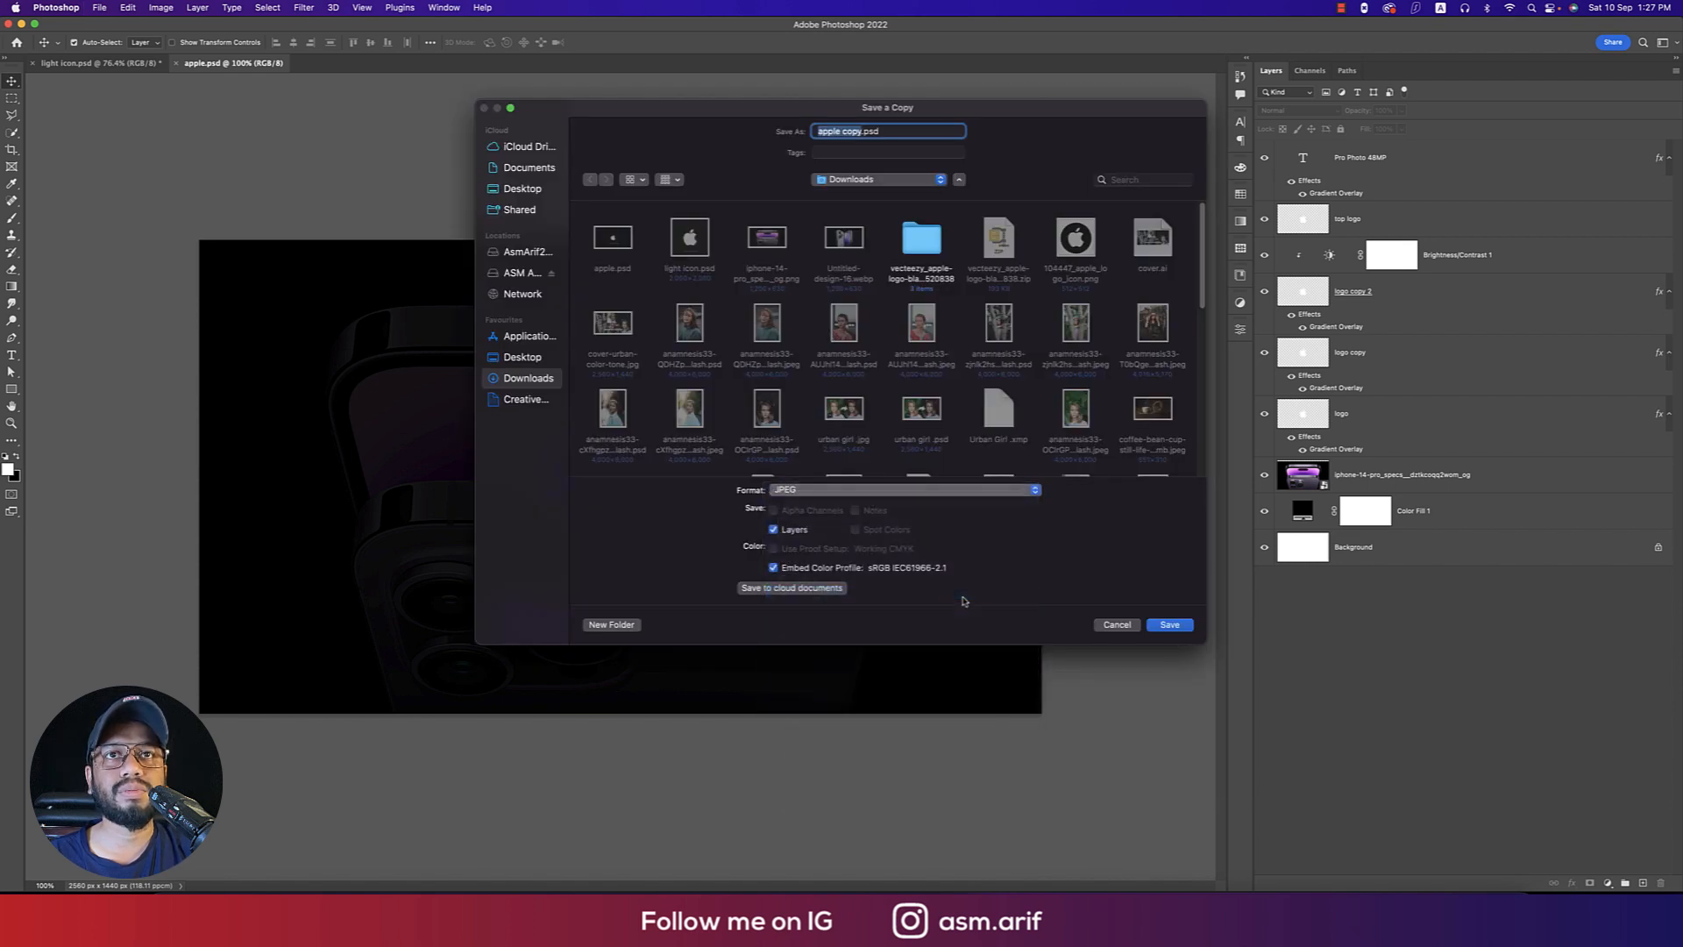
{"action": "left_click", "coordinate": [1170, 625]}
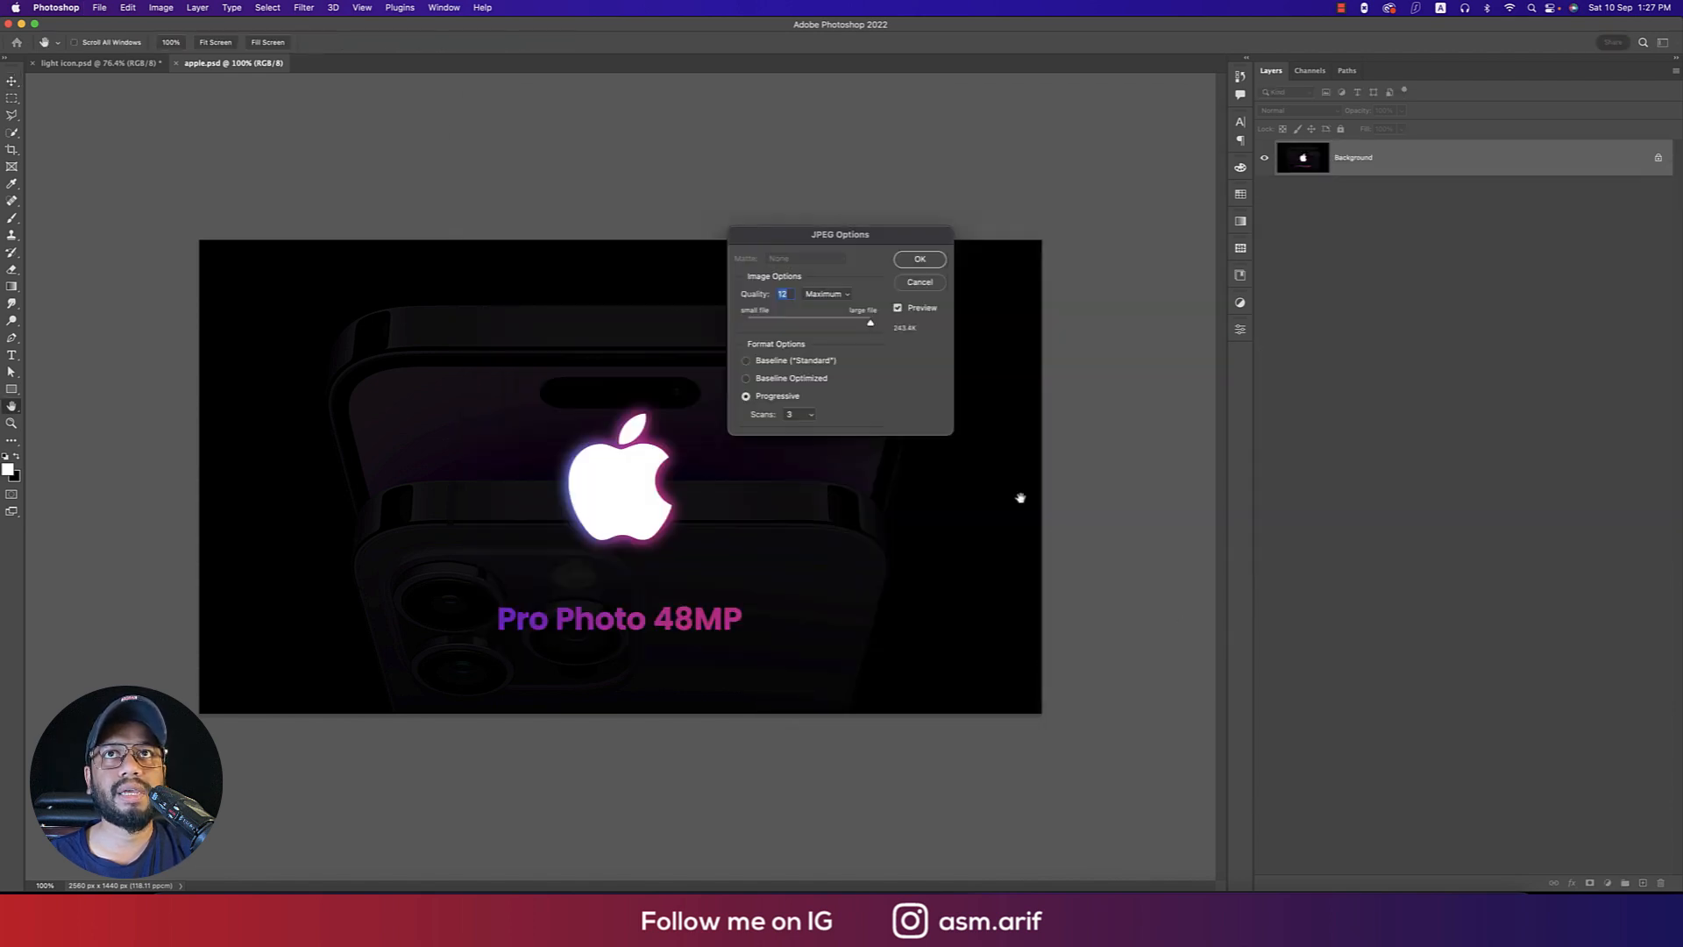
{"action": "left_click", "coordinate": [925, 258]}
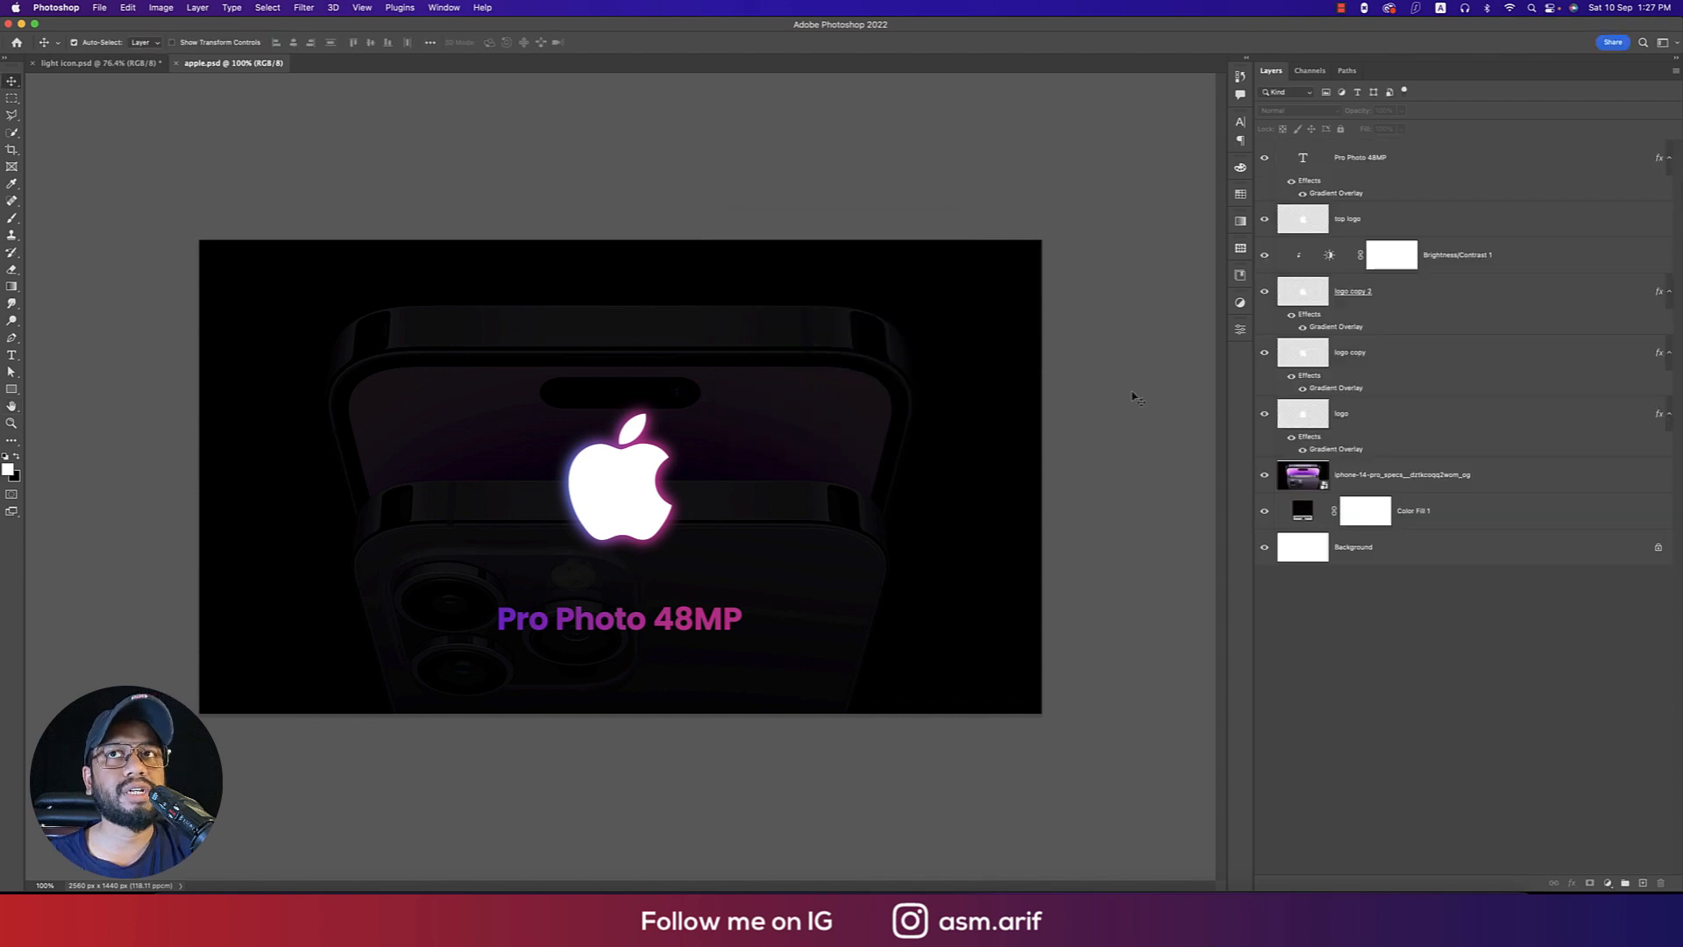
Group all layers from the Pro Photo 48MP text down to the bottom logo layer
{"action": "left_click", "coordinate": [1422, 174]}
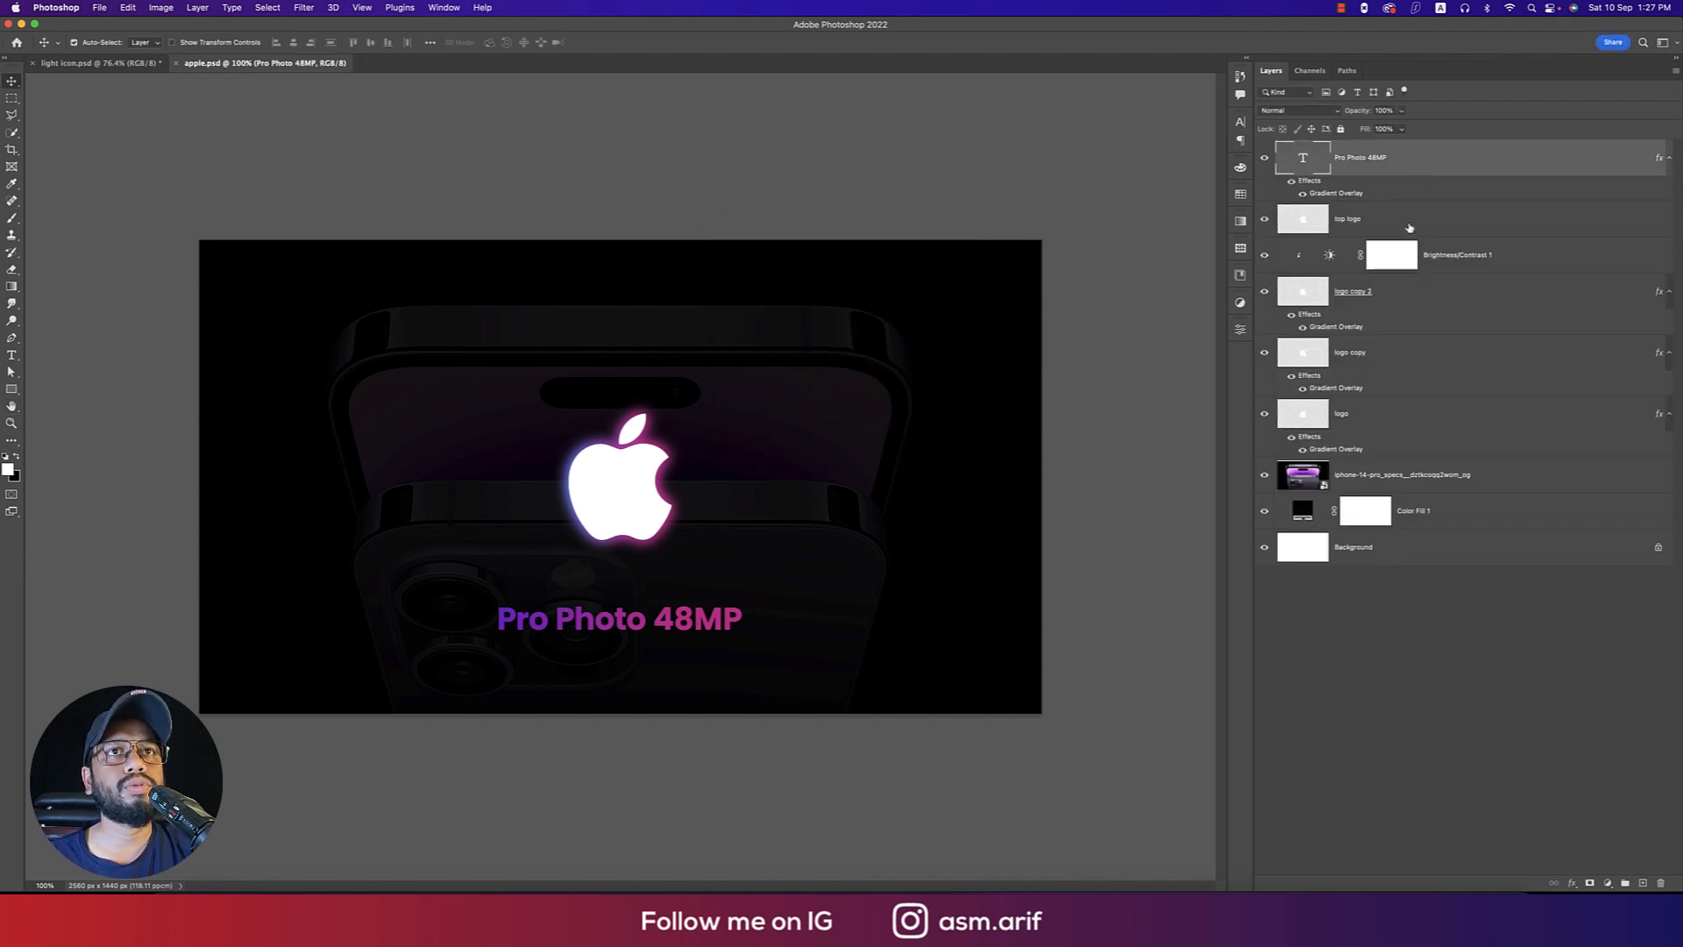
{"action": "left_click", "coordinate": [1394, 416], "text": "shift"}
{"action": "key", "text": "super+g"}
Center the logo and text group vertically on the whole canvas, and clear the selection
{"action": "key", "text": "super+a"}
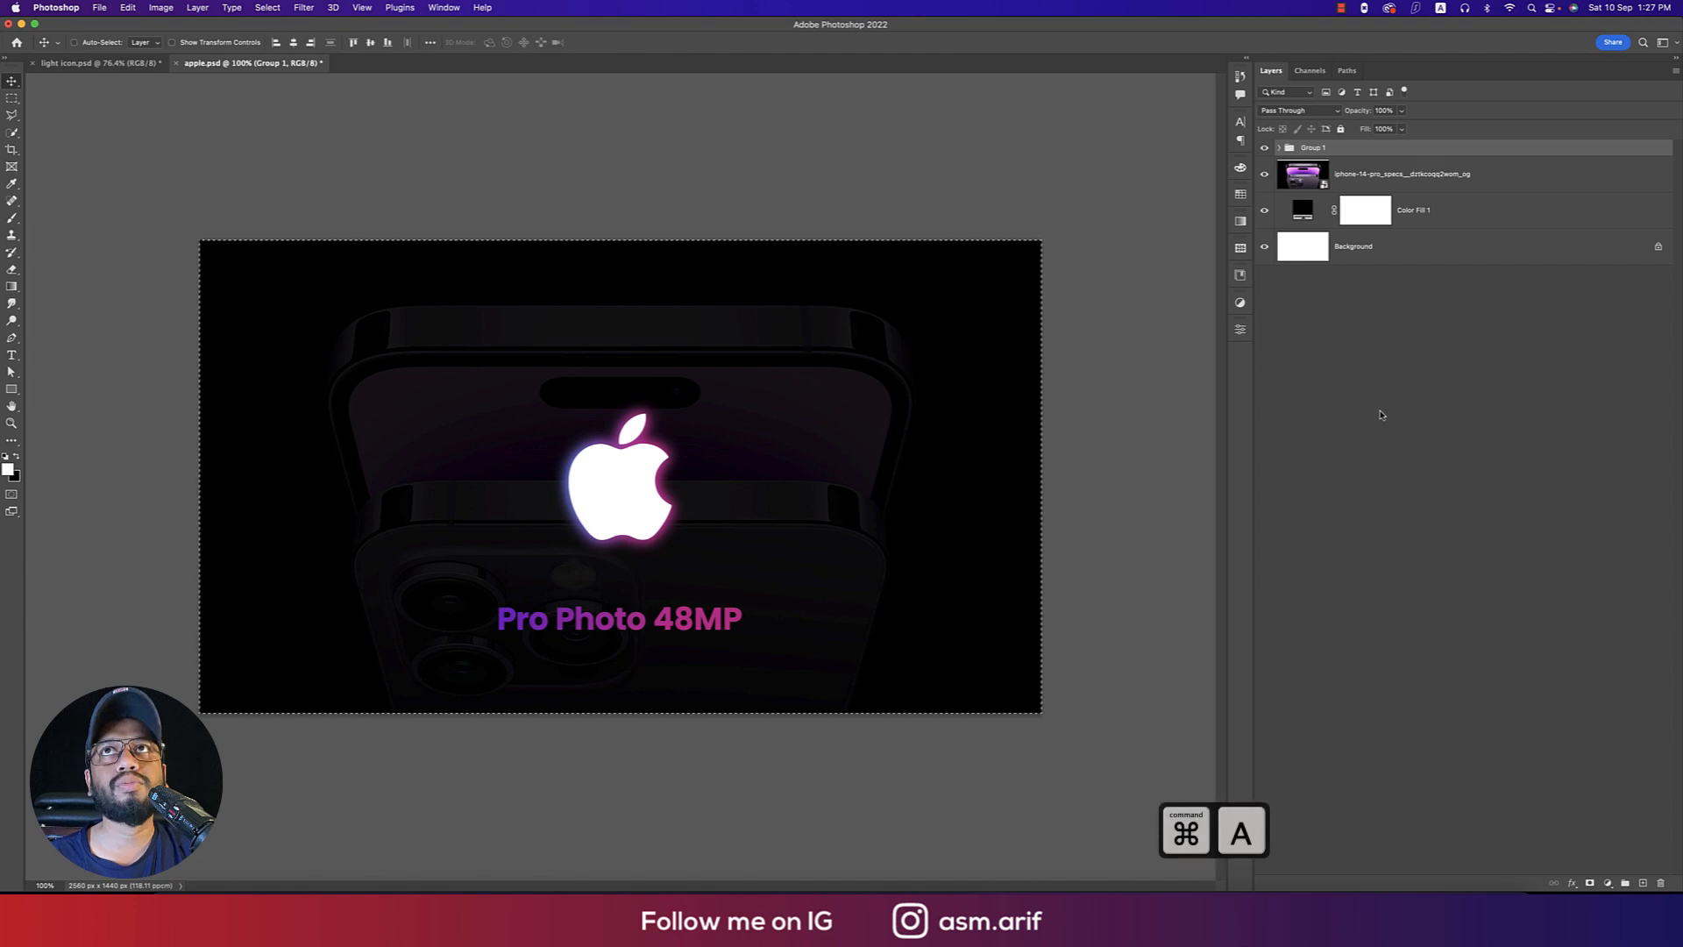
{"action": "left_click", "coordinate": [370, 42]}
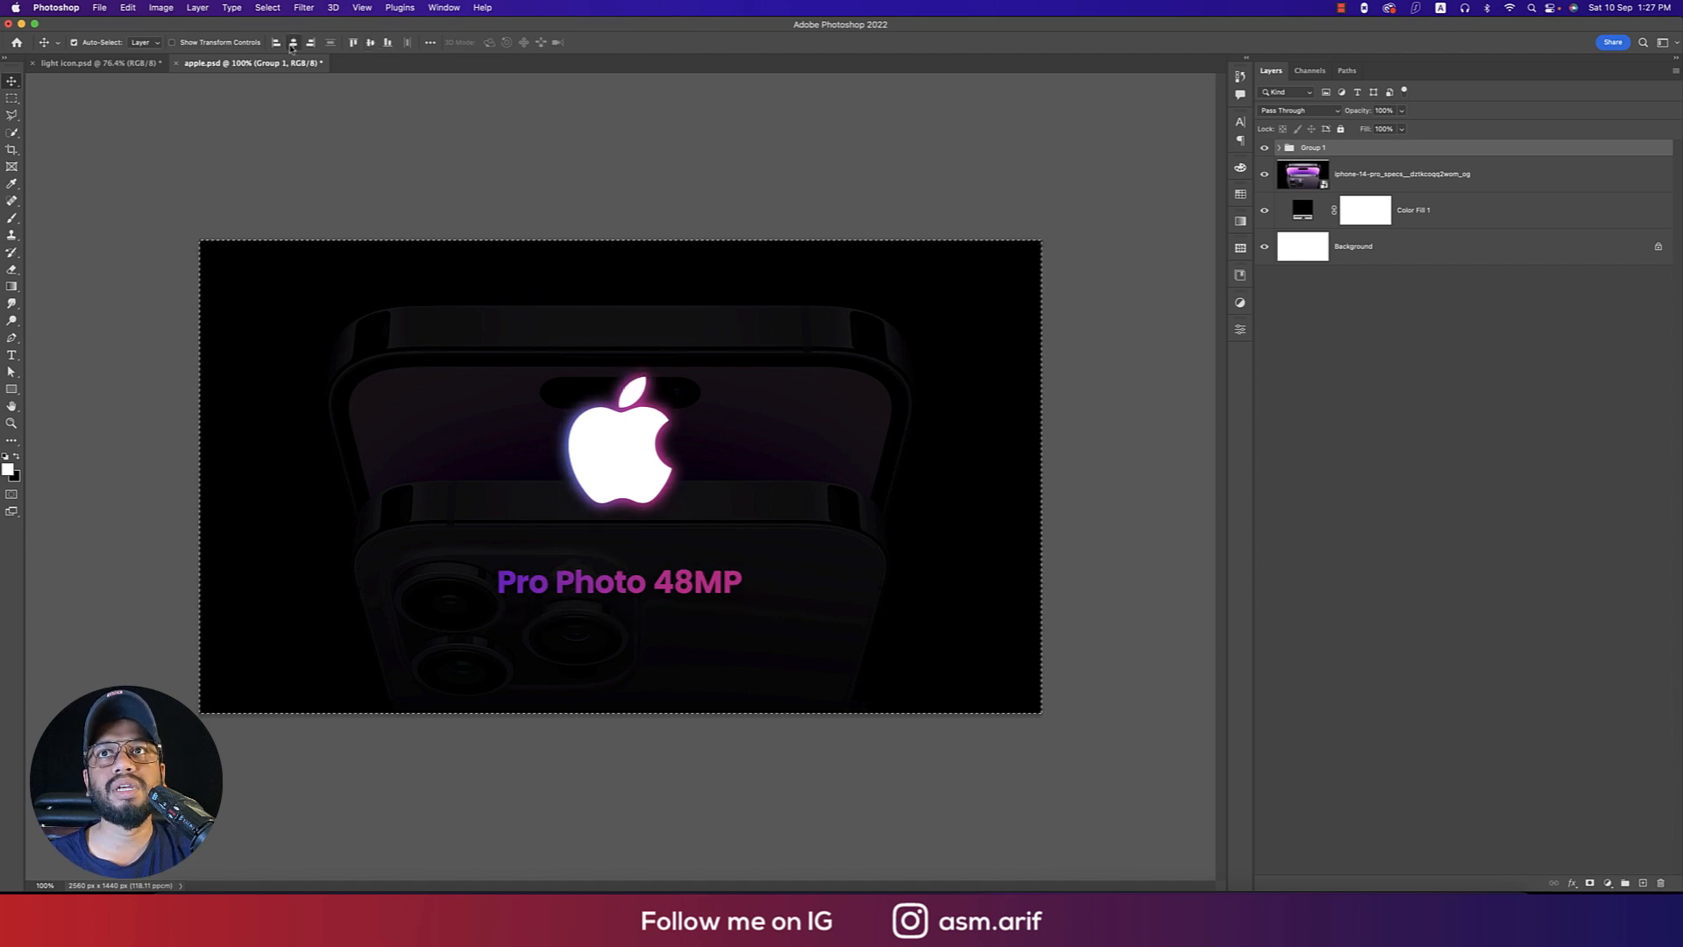
{"action": "key", "text": "super+d"}
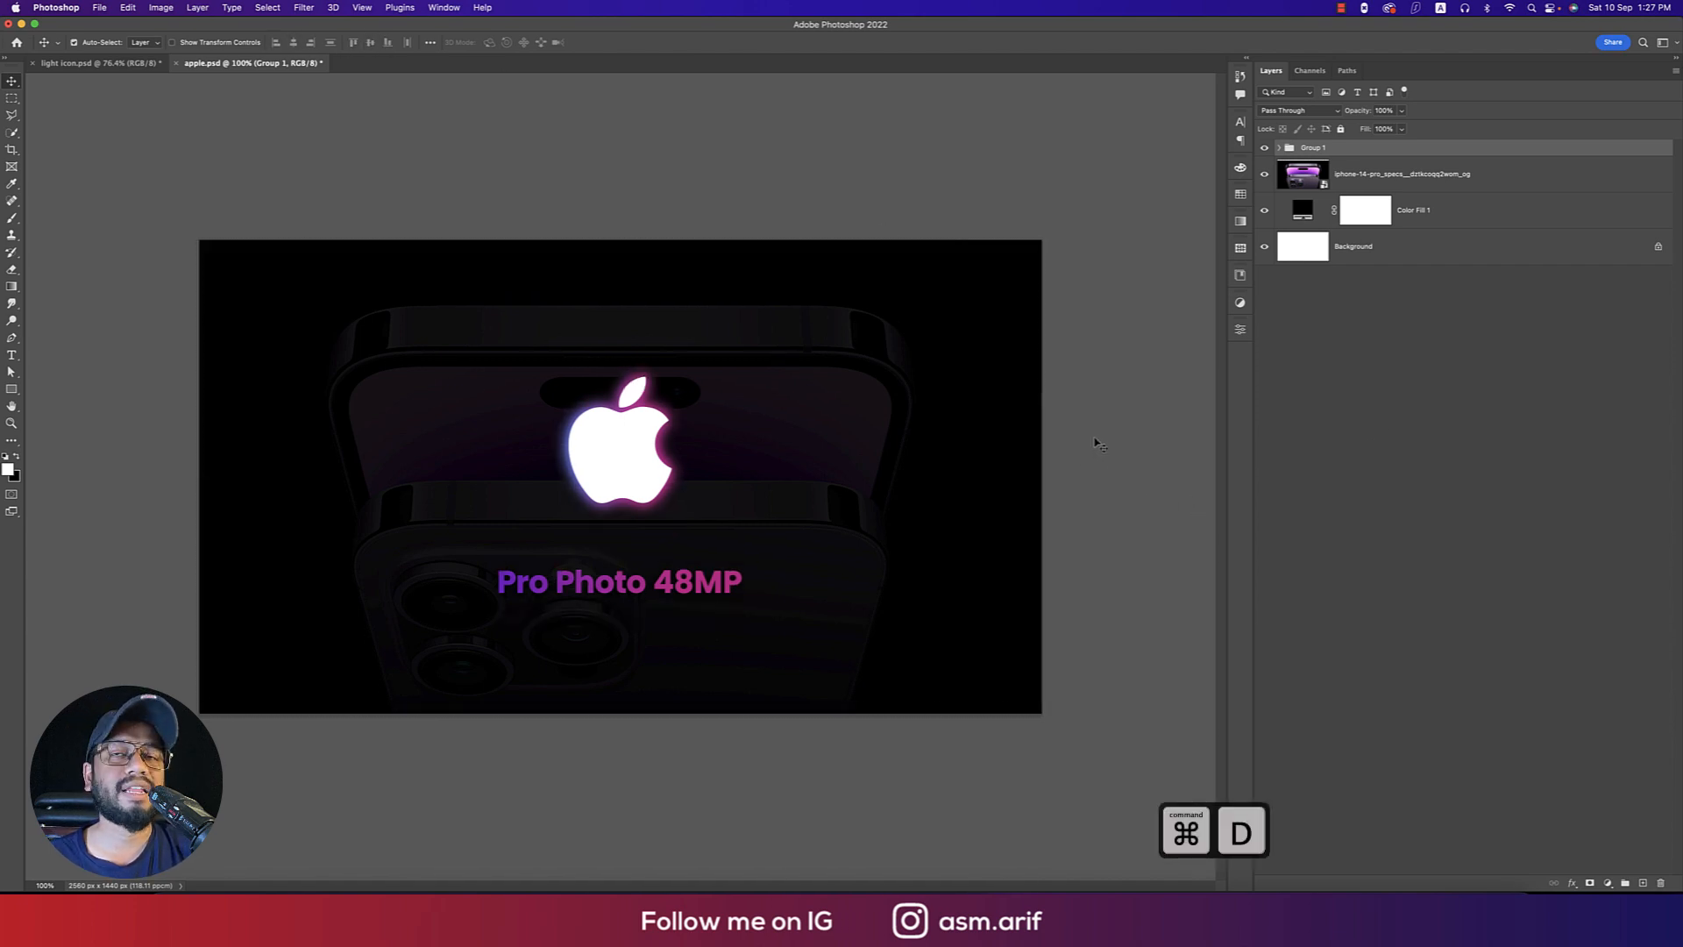
{"action": "left_click", "coordinate": [1100, 445]}
Save the centered design and a JPEG copy at maximum quality 12, replacing the earlier apple copy.jpg in Downloads
{"action": "key", "text": "super+s"}
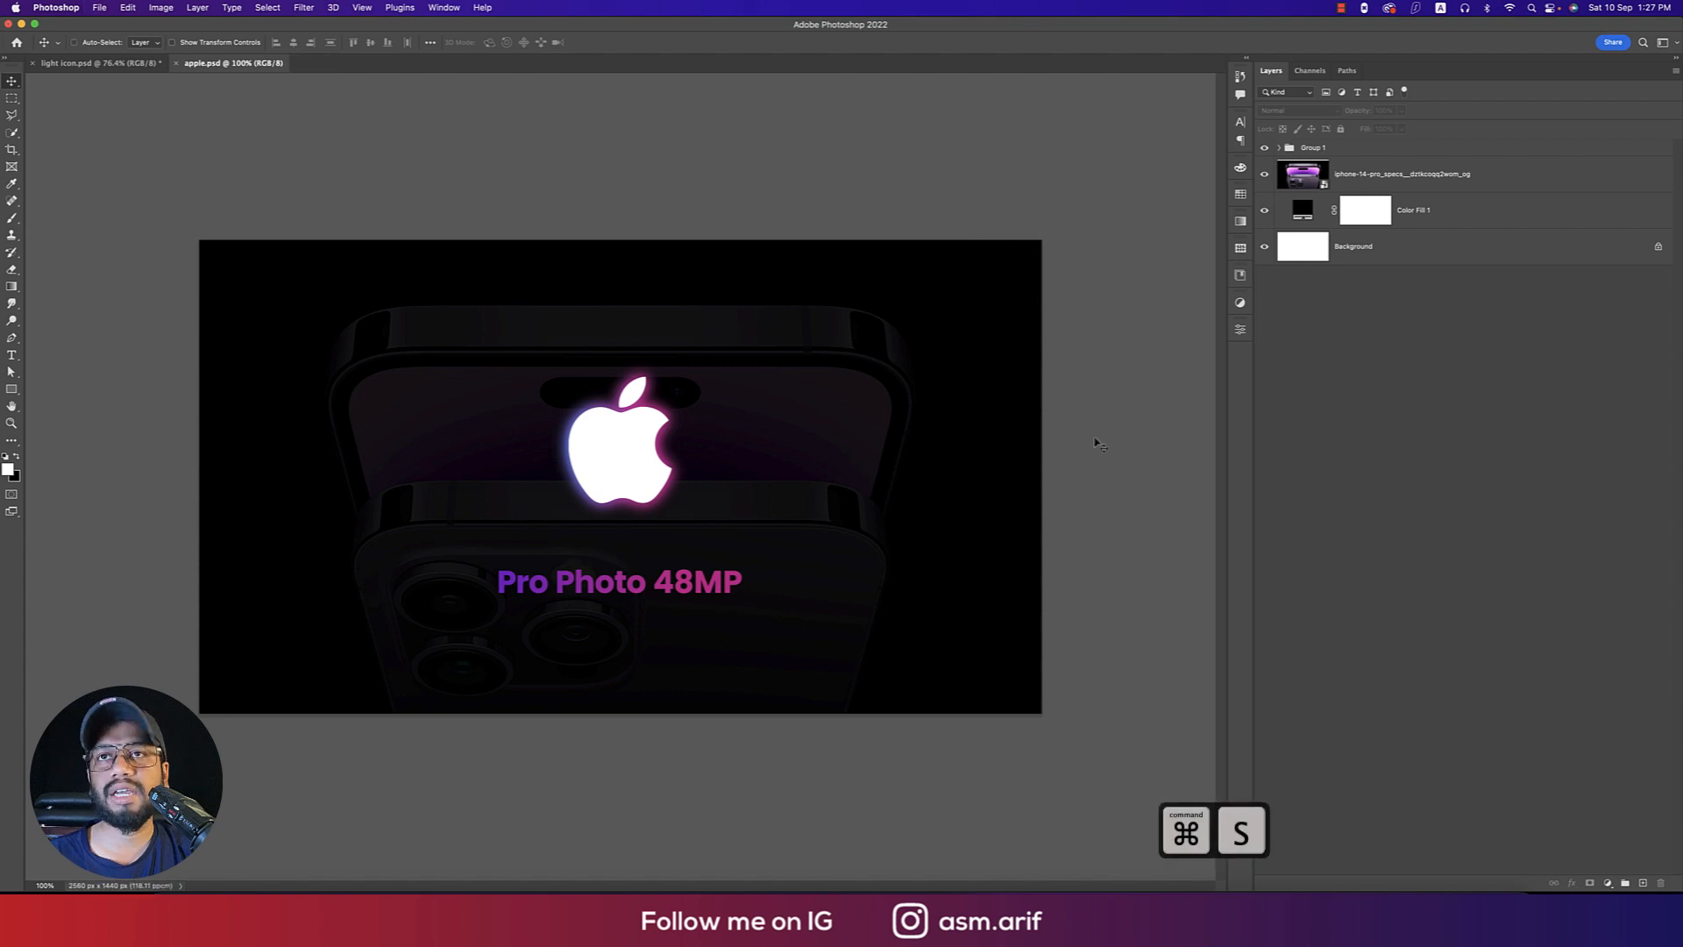
{"action": "key", "text": "alt+super+s"}
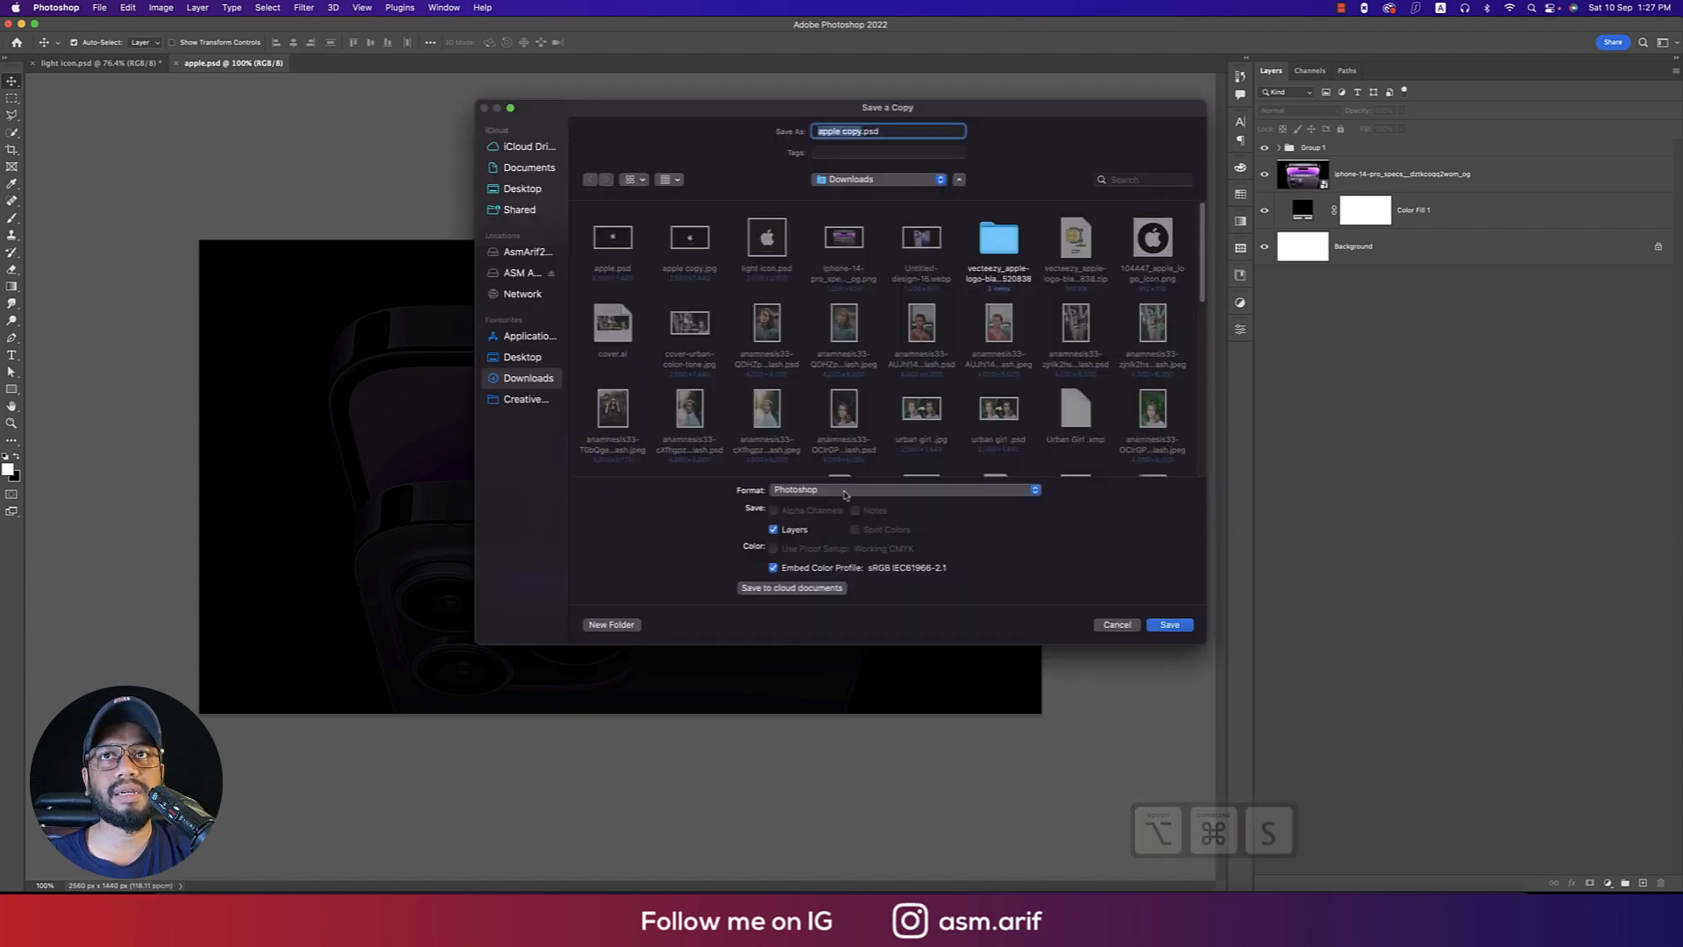
{"action": "left_click", "coordinate": [846, 493]}
{"action": "left_click", "coordinate": [789, 593]}
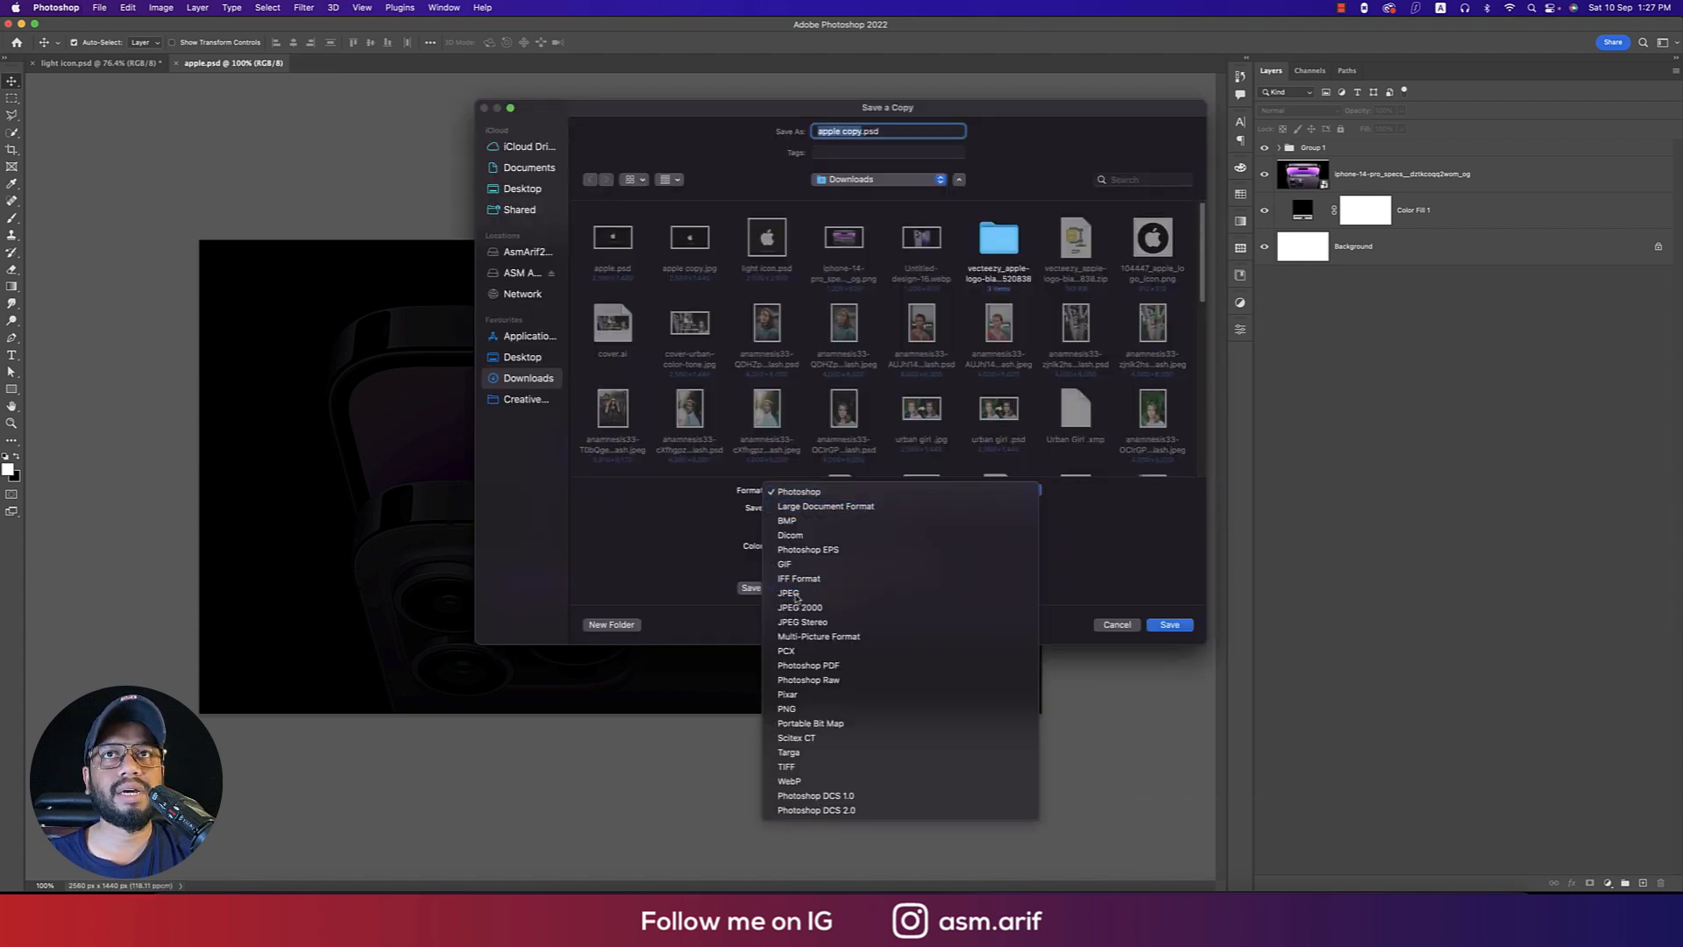
{"action": "left_click", "coordinate": [1170, 624]}
{"action": "left_click", "coordinate": [880, 437]}
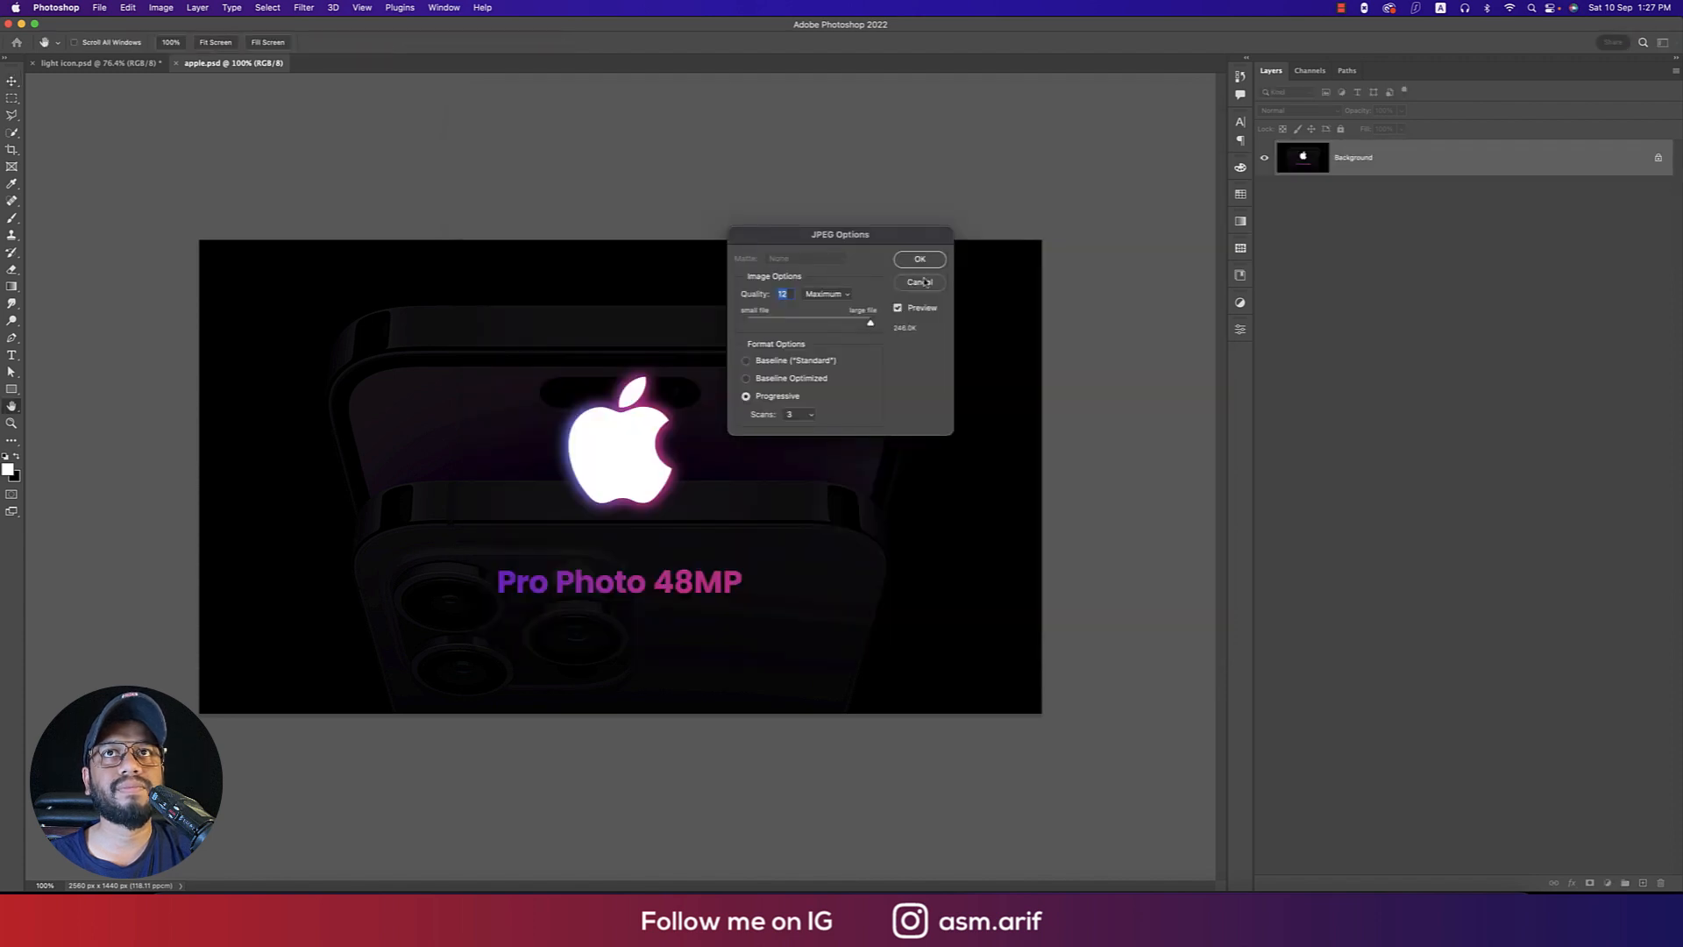
{"action": "left_click", "coordinate": [919, 259]}
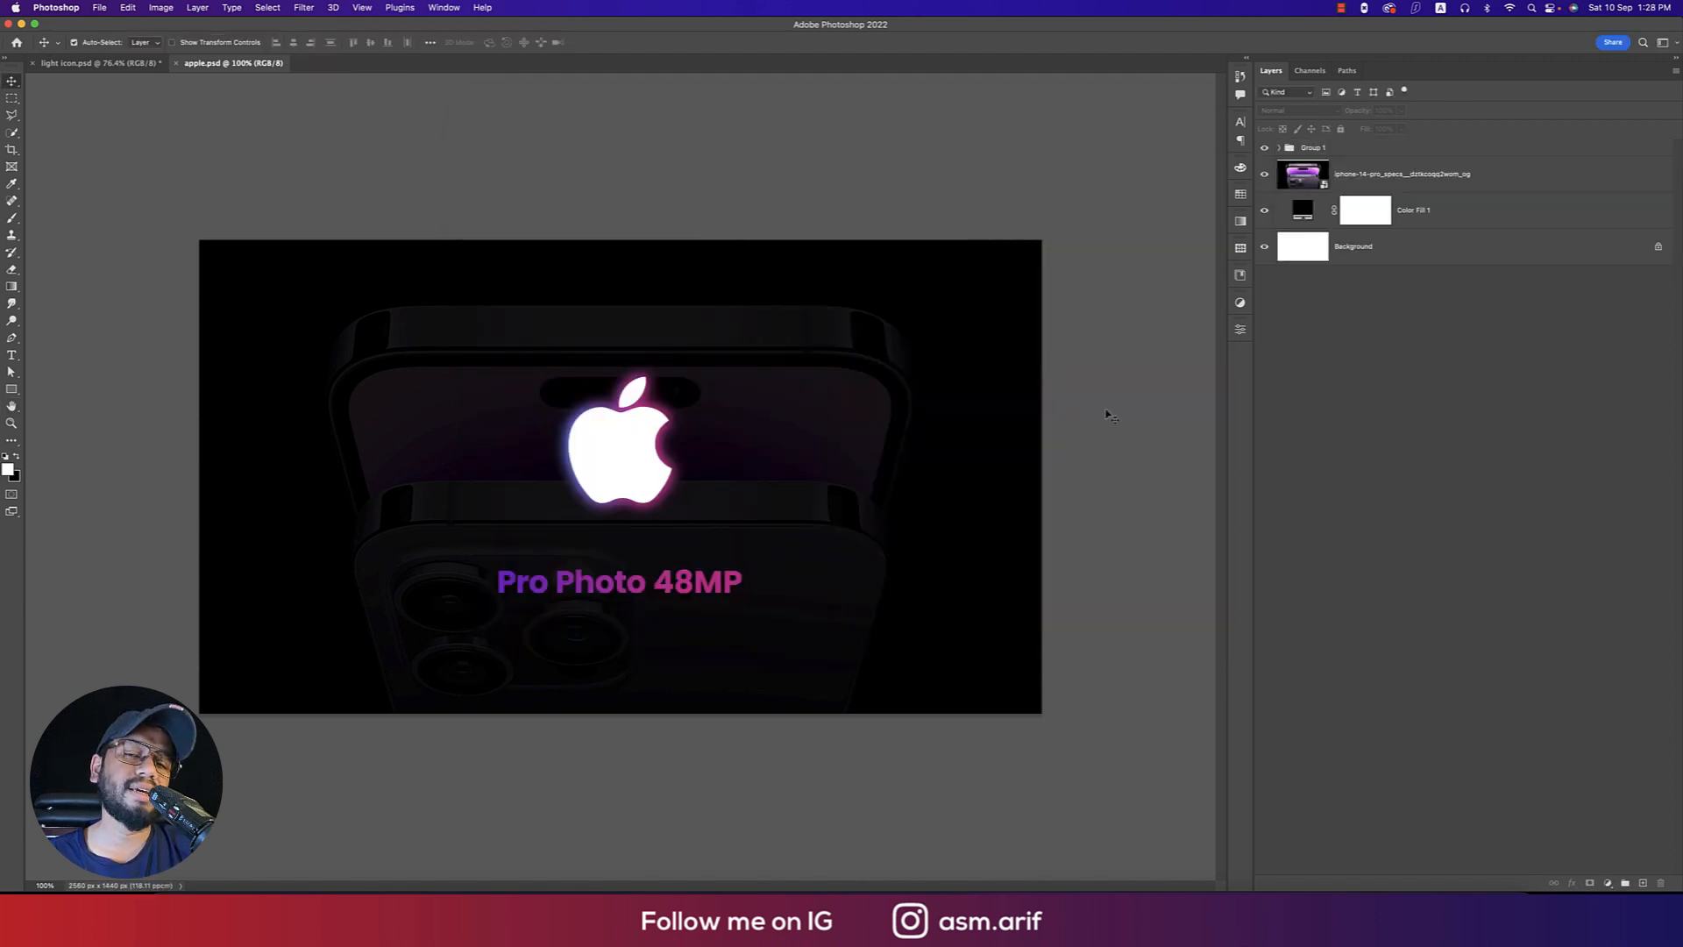